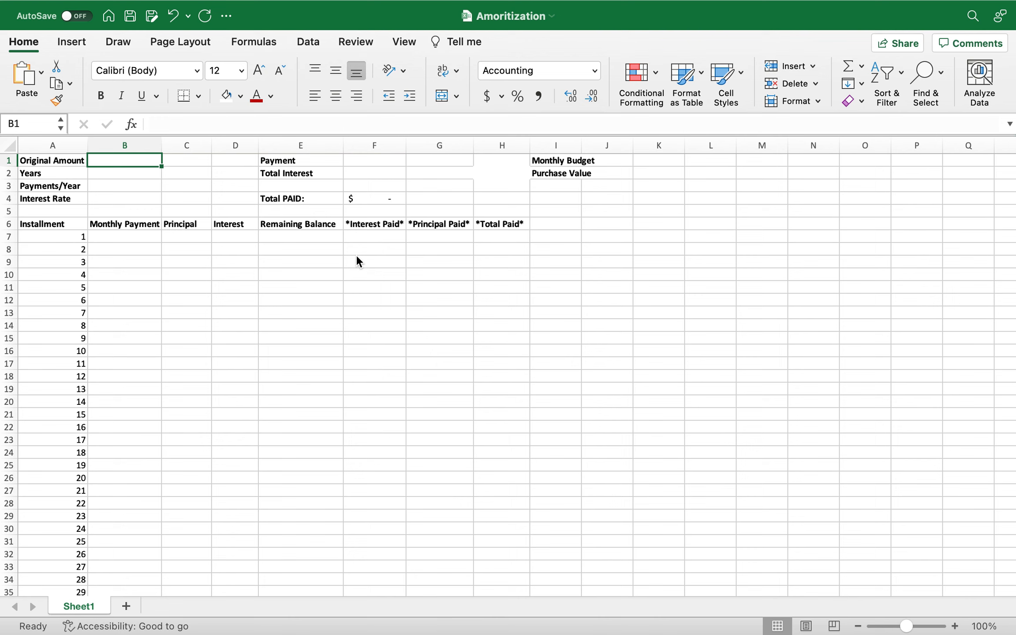
Enter an Original Amount of 150000 in B1 and 30 Years in B2.
{"action": "type", "text": "1500"}
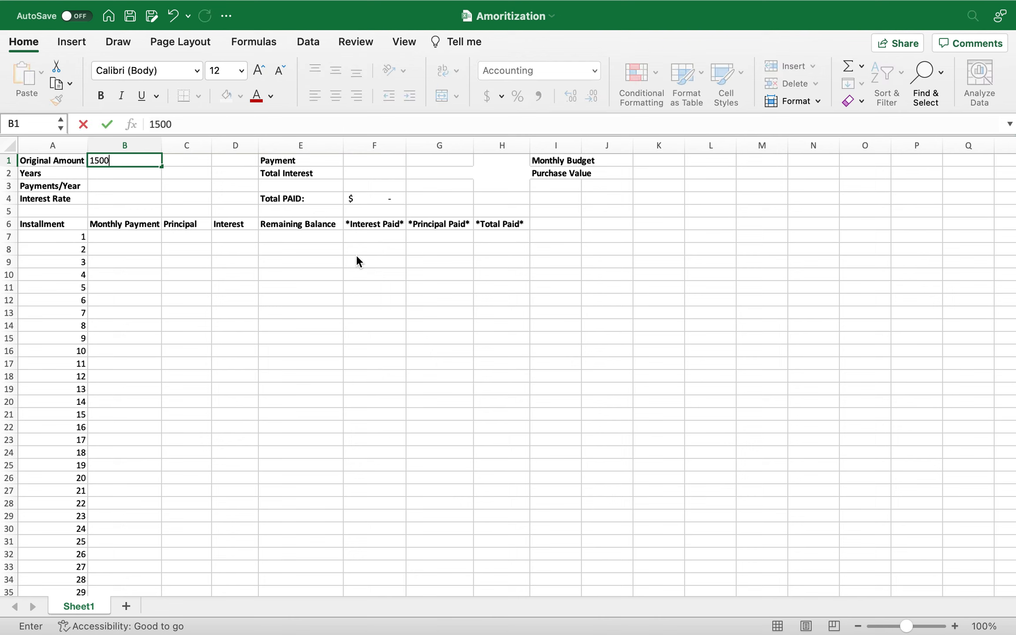
{"action": "type", "text": "00"}
{"action": "key", "text": "Return"}
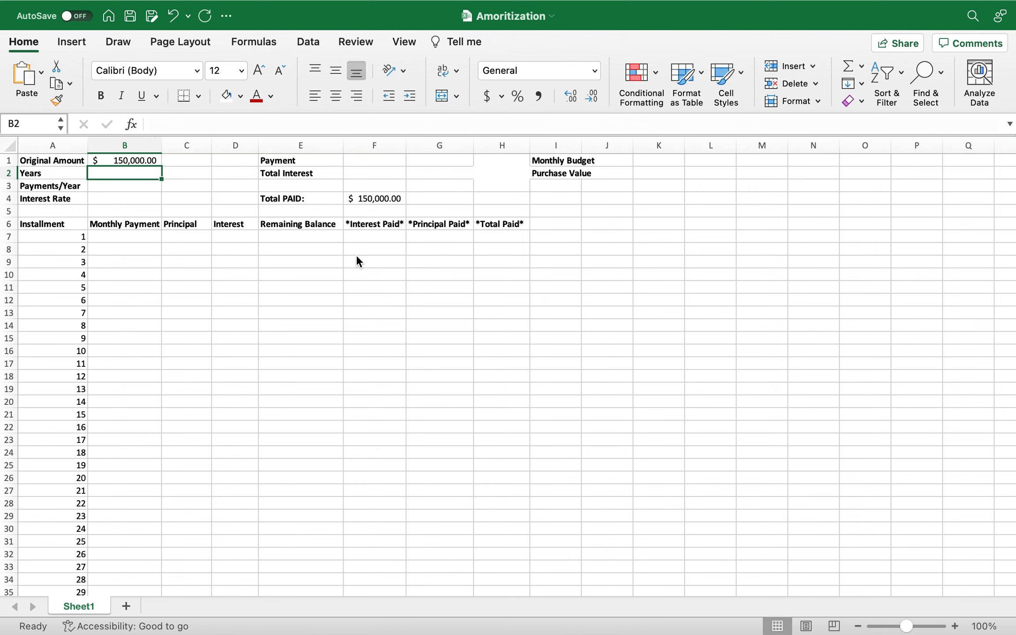
{"action": "type", "text": "30"}
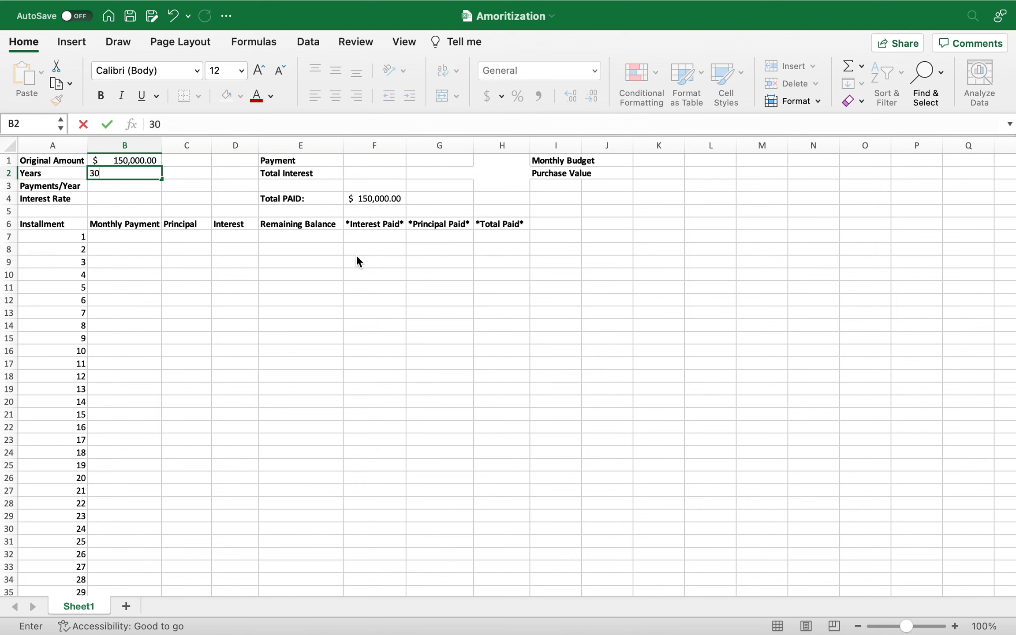
{"action": "key", "text": "Return"}
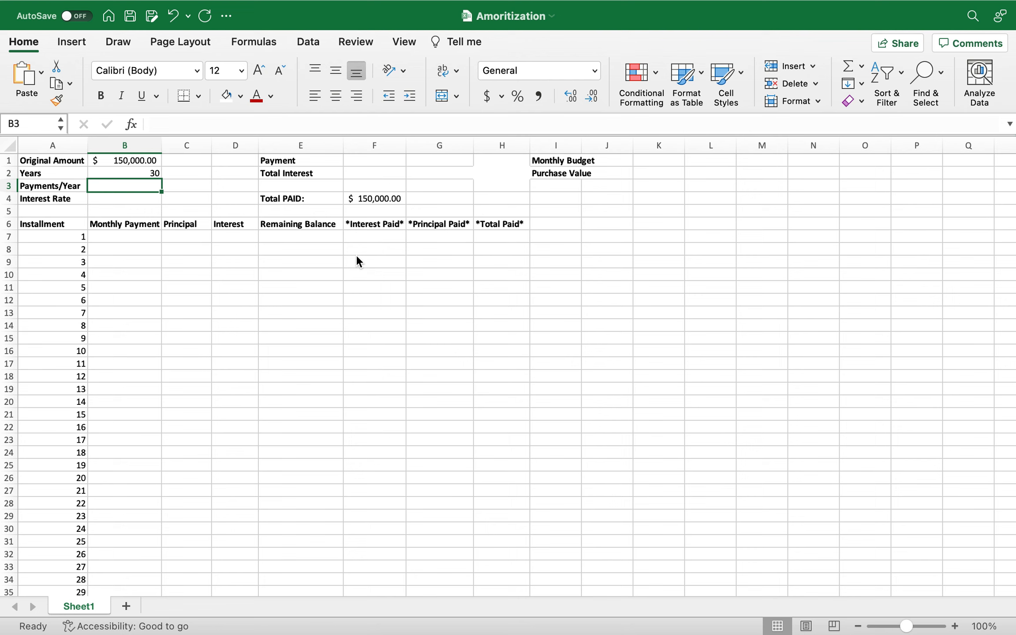
Enter 12 Payments/Year in B3 and an Interest Rate of 5.30% in B4.
{"action": "type", "text": "12"}
{"action": "key", "text": "Return"}
{"action": "type", "text": "5.30"}
{"action": "key", "text": "Return"}
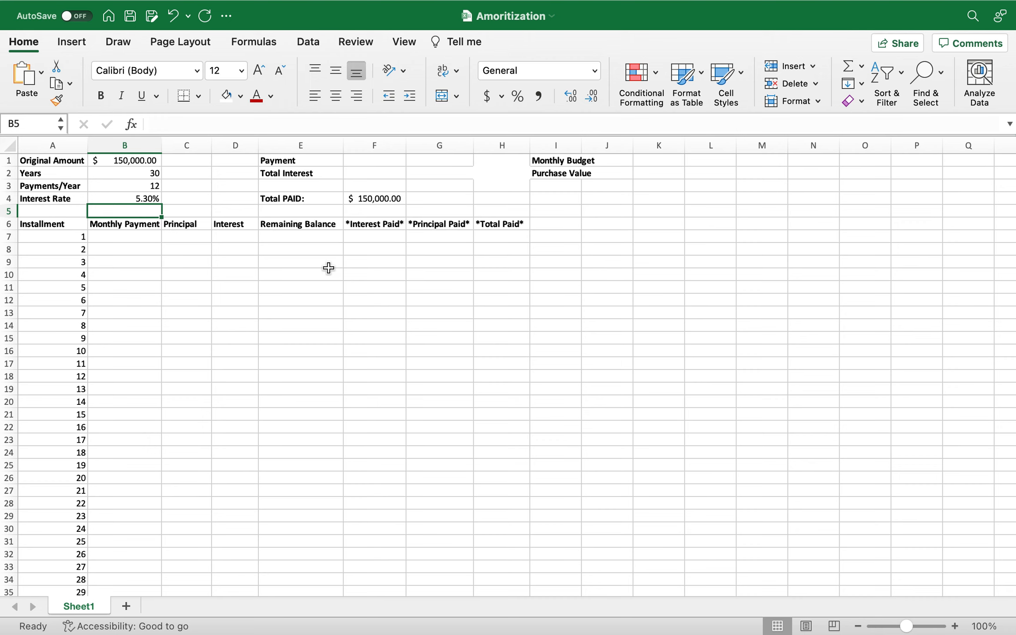
Start a PMT formula in B7 for the first Monthly Payment, using B4/B3 as the rate.
{"action": "left_click", "coordinate": [120, 236]}
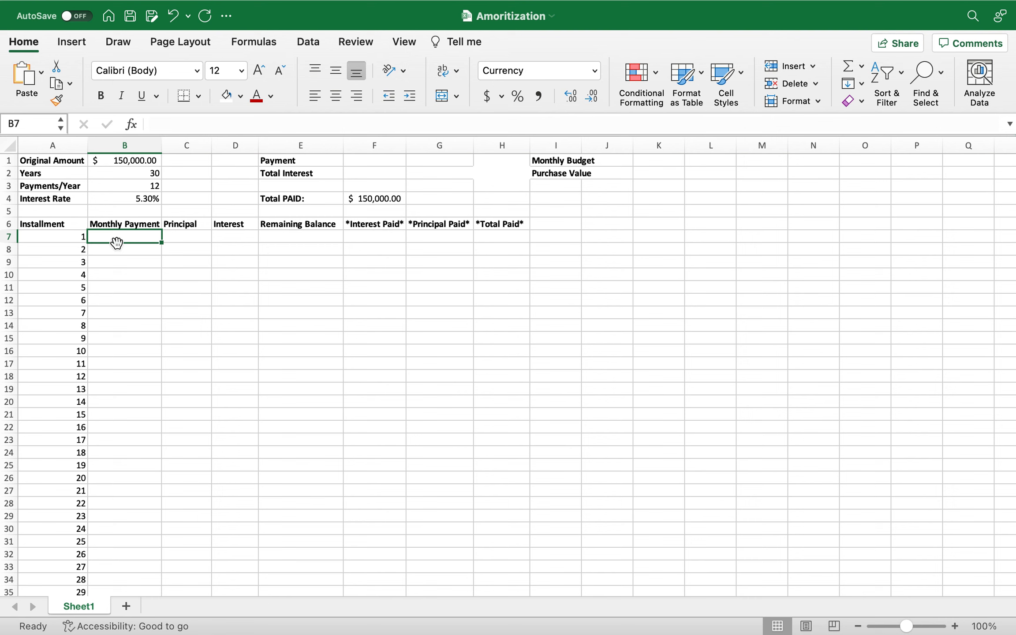
{"action": "type", "text": "=pm"}
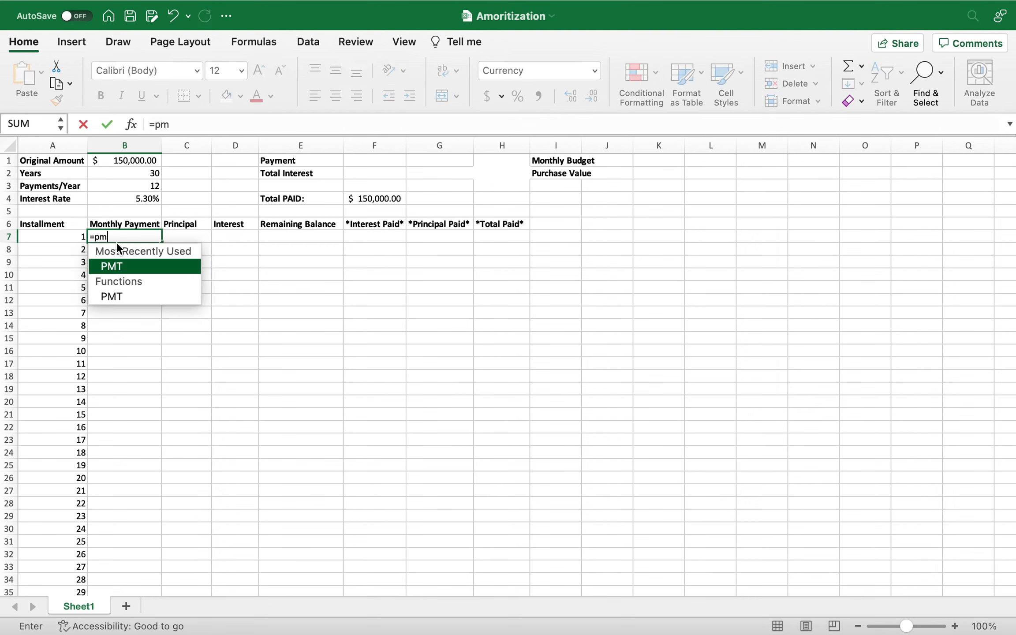
{"action": "type", "text": "t"}
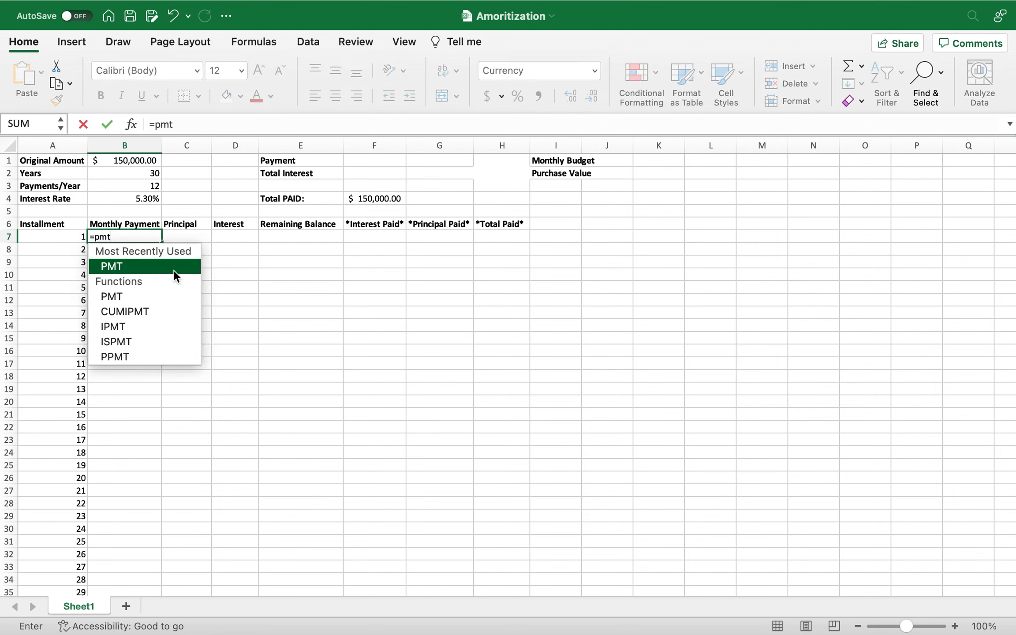
{"action": "type", "text": "("}
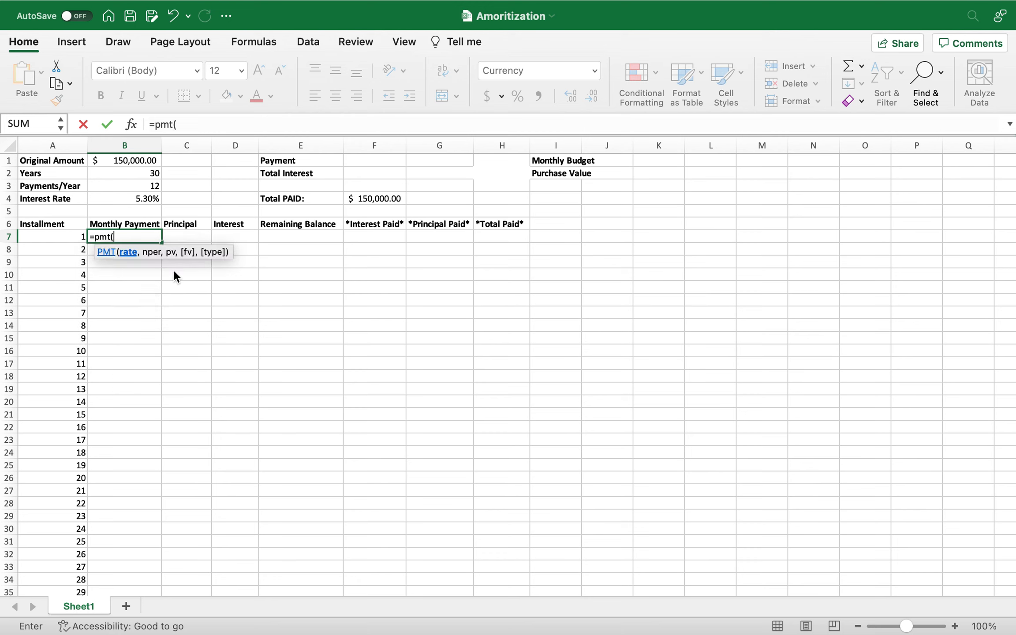
{"action": "left_click", "coordinate": [145, 199]}
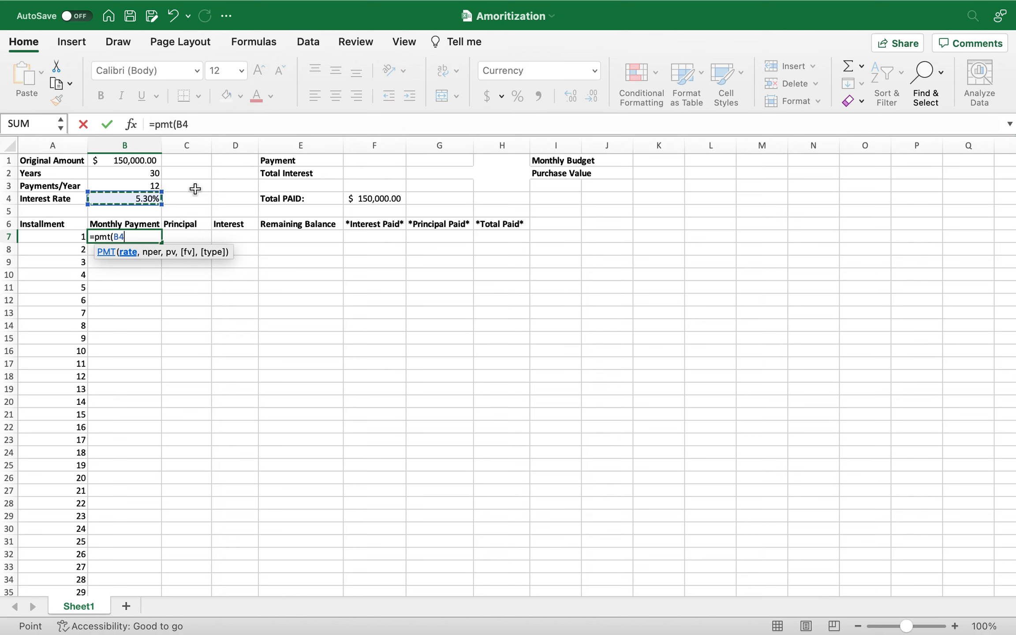
{"action": "type", "text": "/"}
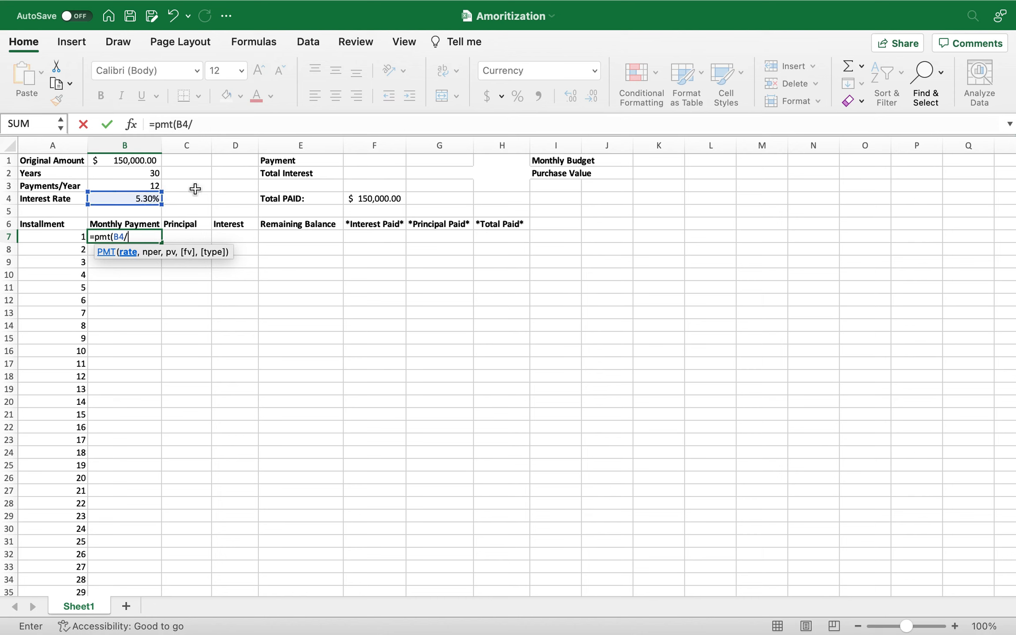
{"action": "left_click", "coordinate": [147, 186]}
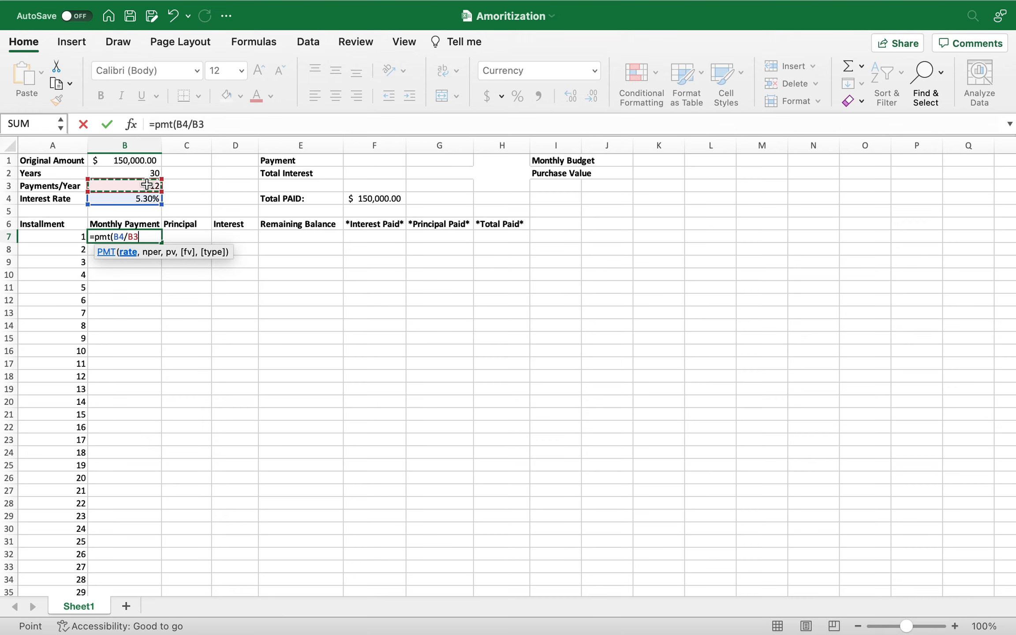
{"action": "type", "text": ","}
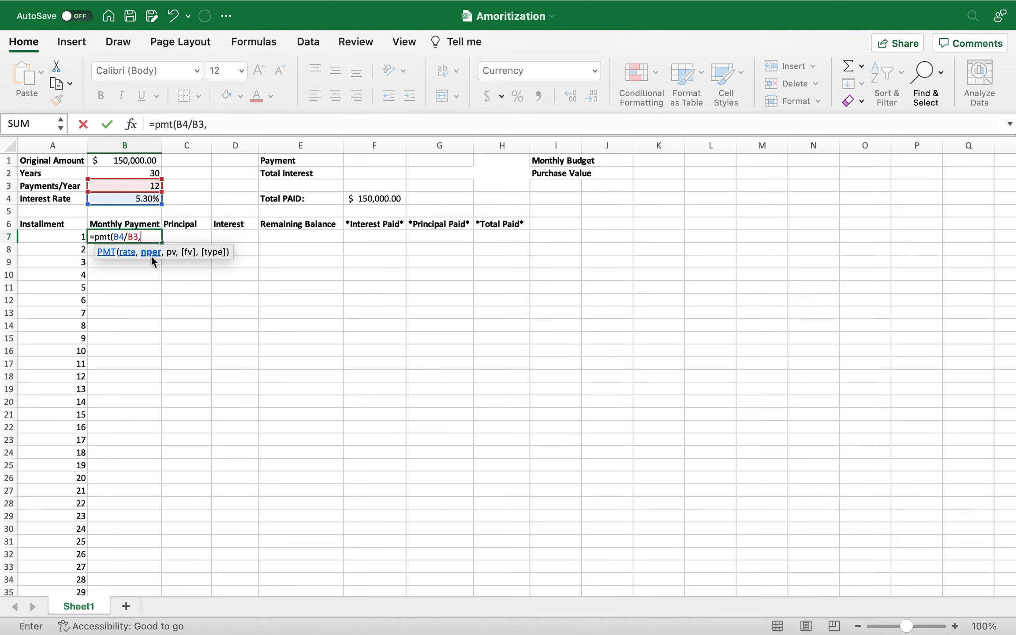
Complete the PMT formula in B7 with B2*B3 as the number of periods and B1 as the present value.
{"action": "left_click", "coordinate": [145, 174]}
{"action": "type", "text": "*"}
{"action": "left_click", "coordinate": [130, 187]}
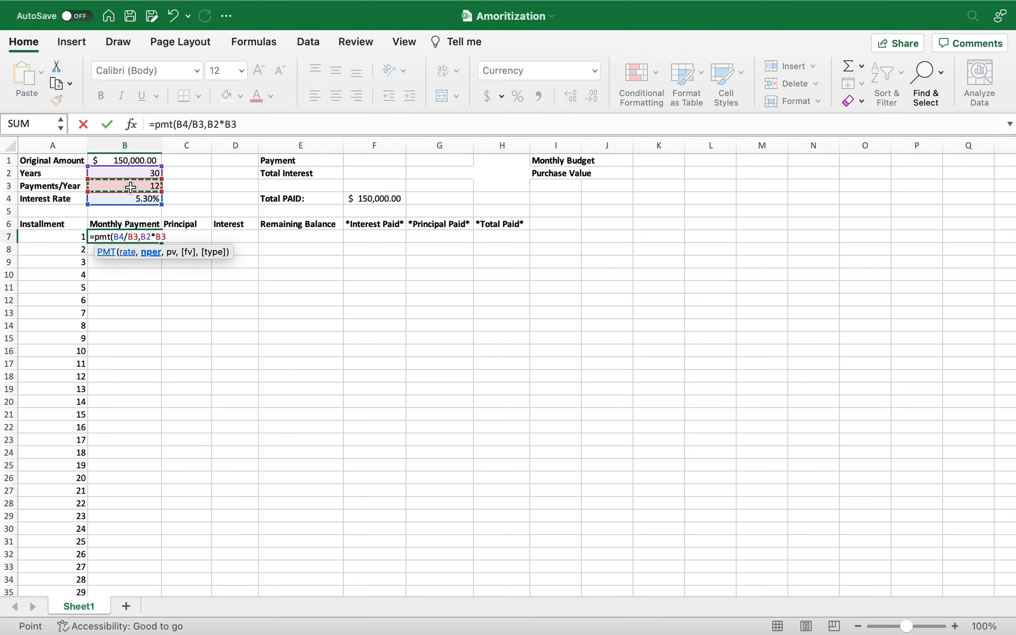
{"action": "type", "text": ","}
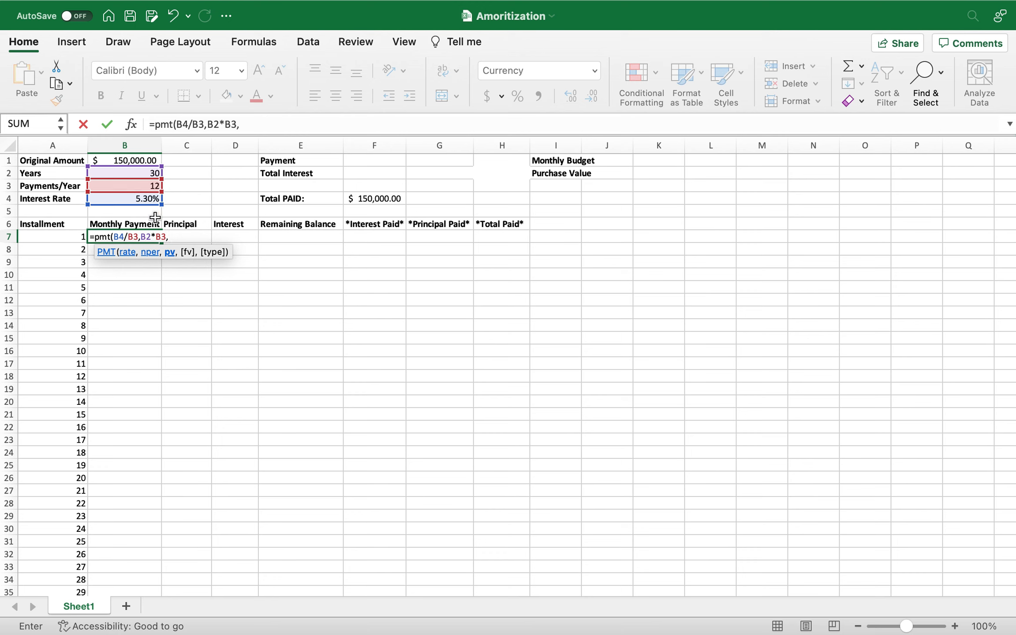
{"action": "left_click", "coordinate": [132, 160]}
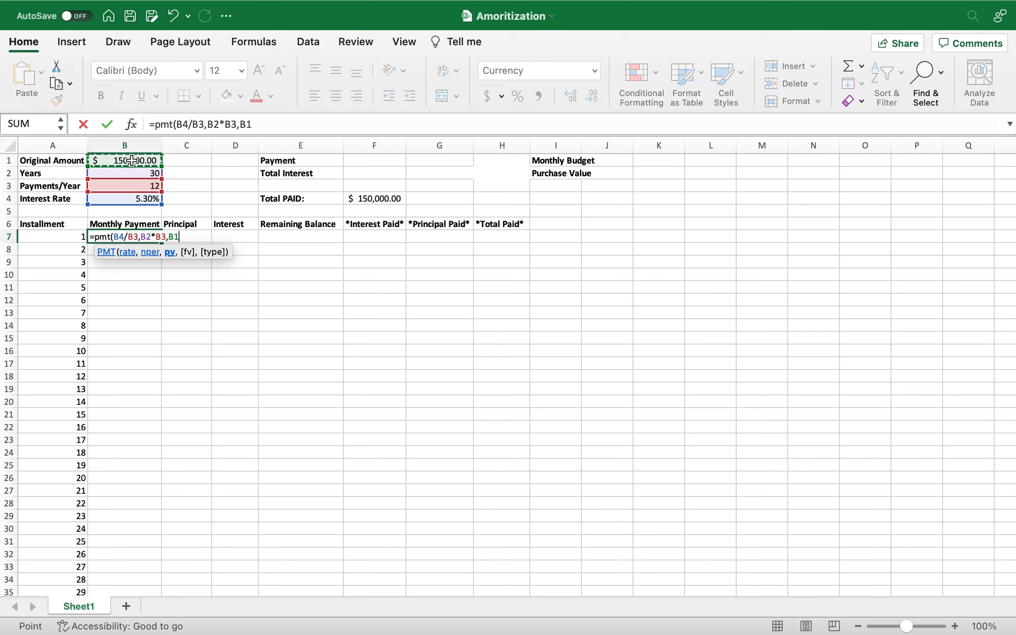
{"action": "type", "text": ")"}
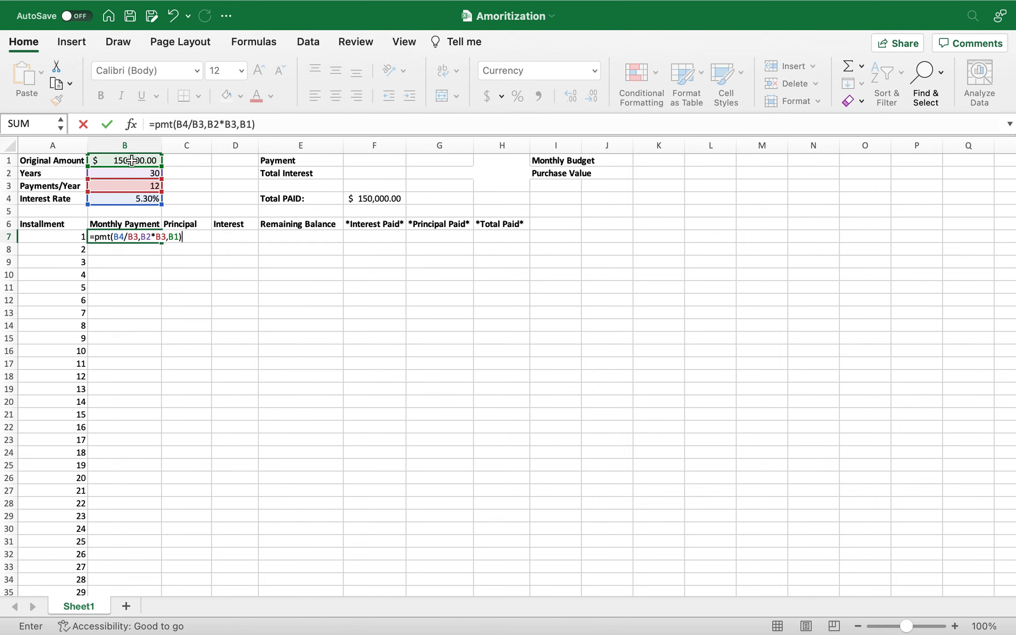
{"action": "key", "text": "Return"}
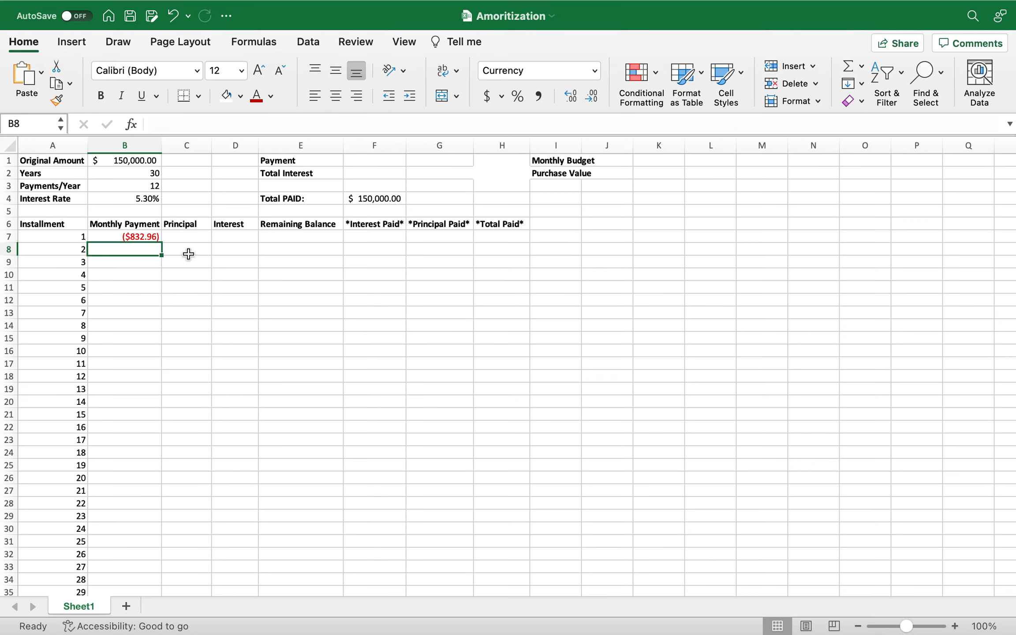
Start an IPMT formula in D7 for the first installment's Interest, using B4/B3 as the rate.
{"action": "left_click", "coordinate": [226, 237]}
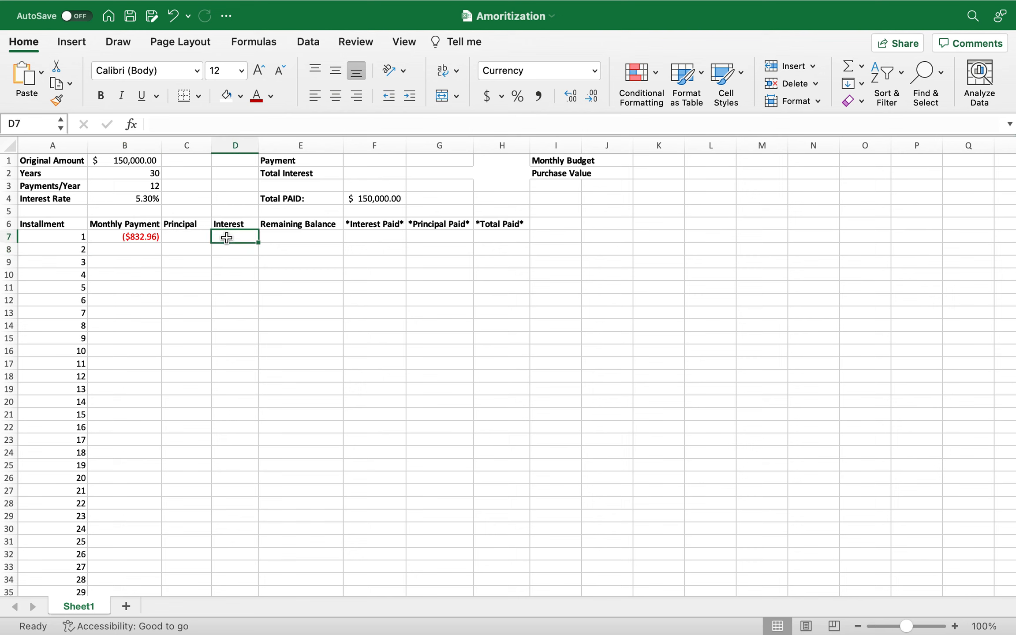
{"action": "type", "text": "=i"}
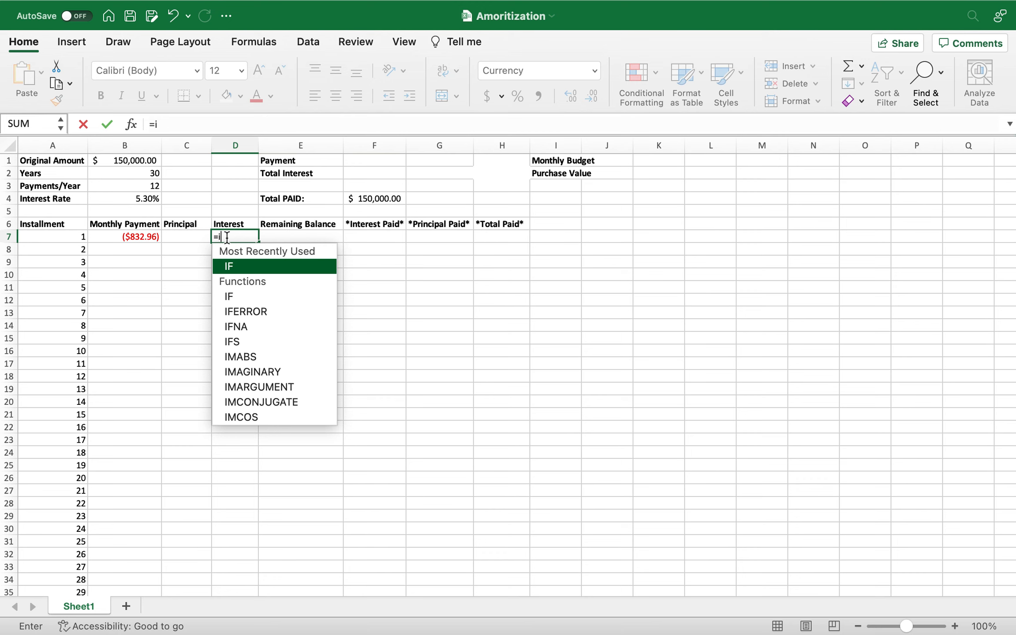
{"action": "type", "text": "pmt"}
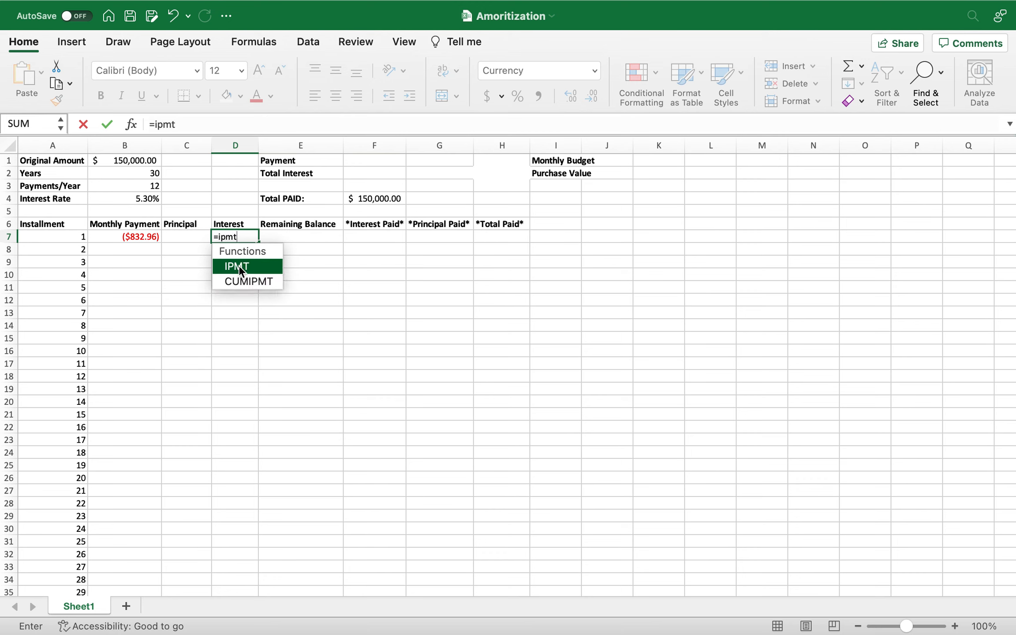
{"action": "type", "text": "("}
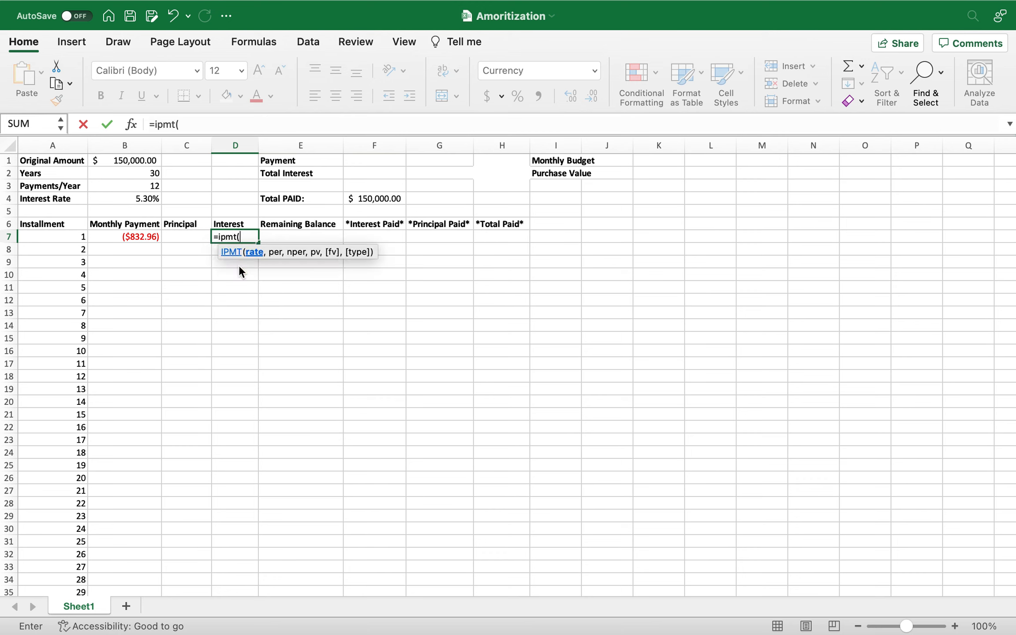
{"action": "left_click", "coordinate": [147, 201]}
{"action": "type", "text": "/"}
{"action": "left_click", "coordinate": [143, 185]}
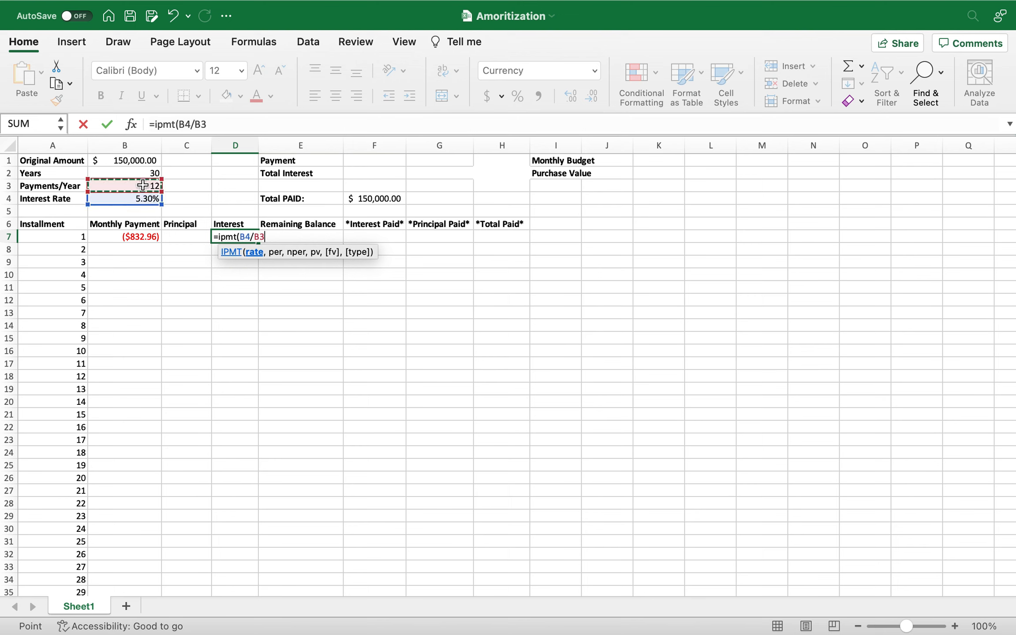
{"action": "type", "text": ","}
{"action": "left_click", "coordinate": [148, 172]}
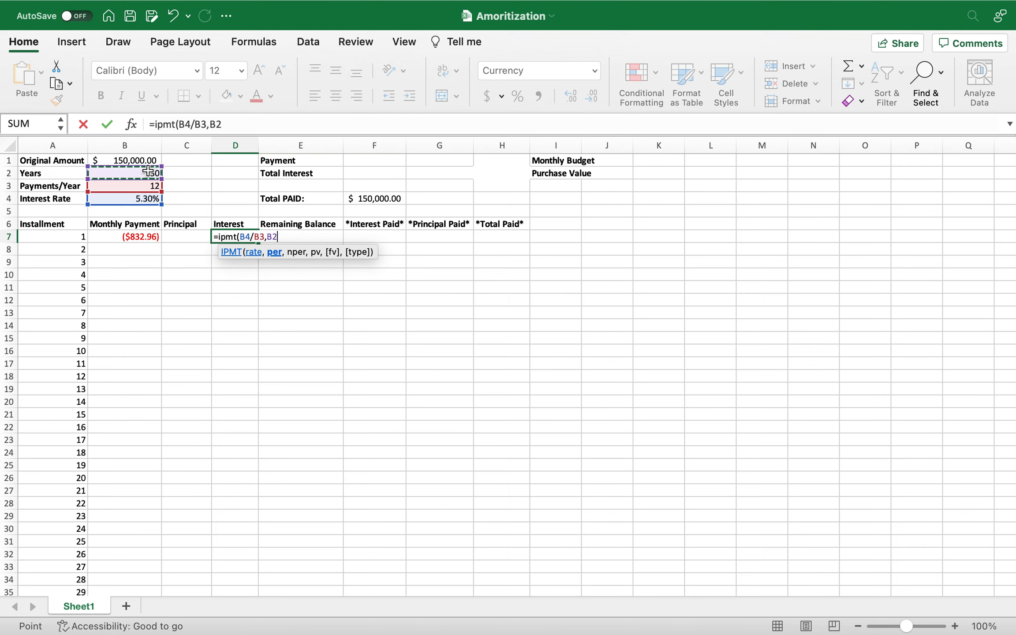
{"action": "type", "text": "*"}
{"action": "left_click", "coordinate": [131, 188]}
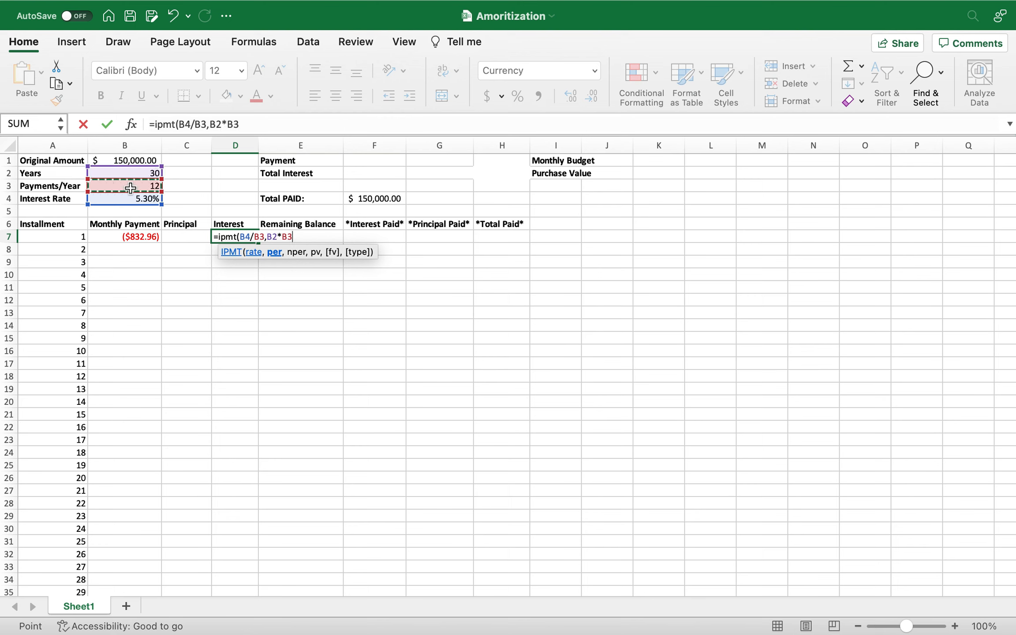
{"action": "key", "text": "BackSpace"}
{"action": "key", "text": "BackSpace"}
{"action": "key", "text": "BackSpace"}
{"action": "key", "text": "BackSpace"}
{"action": "key", "text": "BackSpace"}
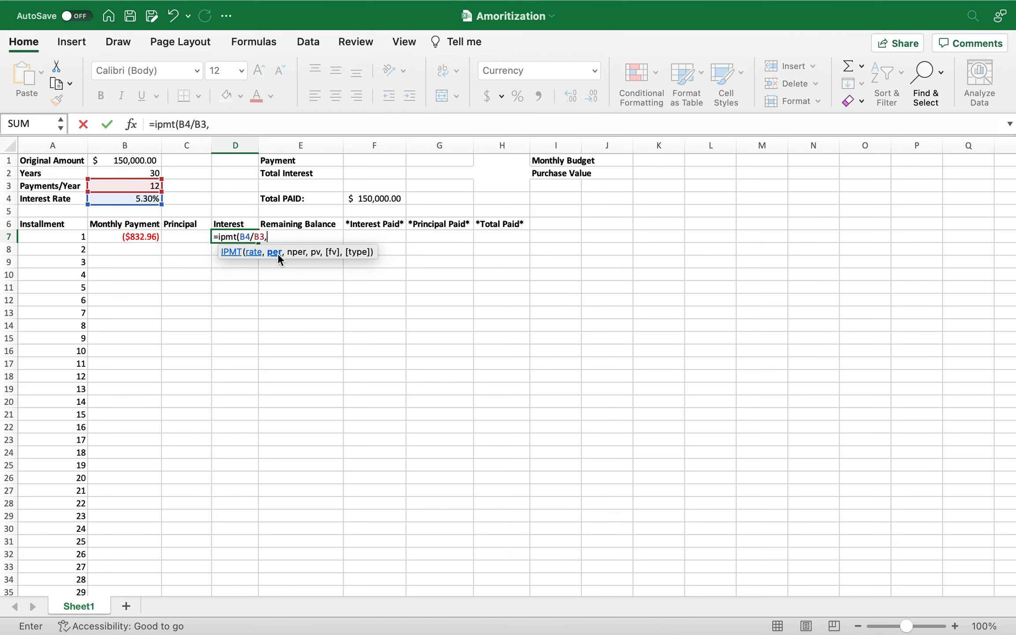
Complete the IPMT formula in D7 with A7 as the period, B2*B3 as the number of periods and B1 as the present value.
{"action": "left_click", "coordinate": [75, 237]}
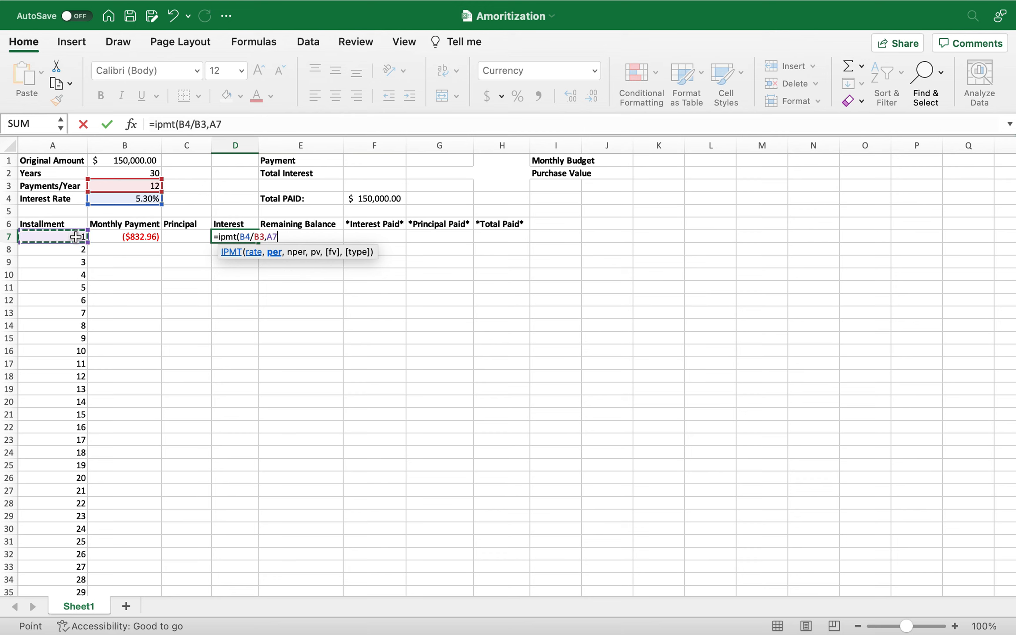
{"action": "type", "text": ","}
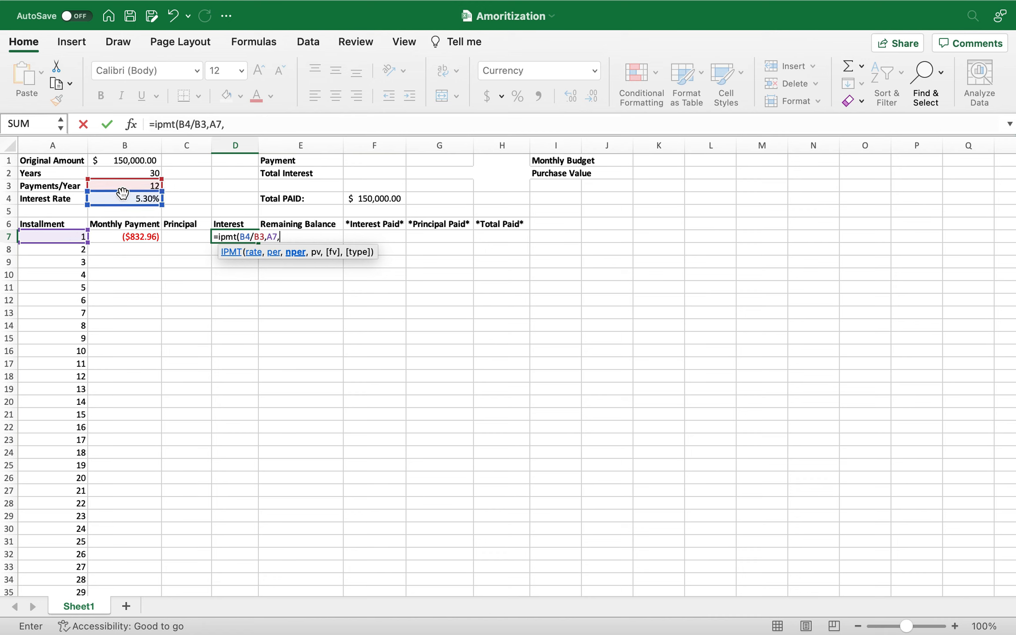
{"action": "left_click", "coordinate": [140, 176]}
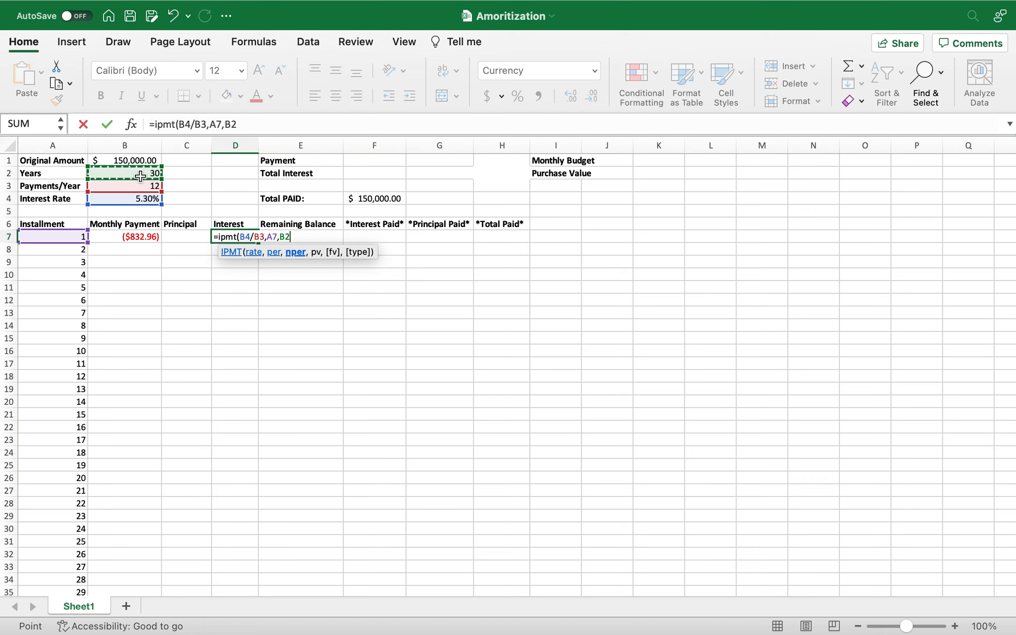
{"action": "type", "text": "*"}
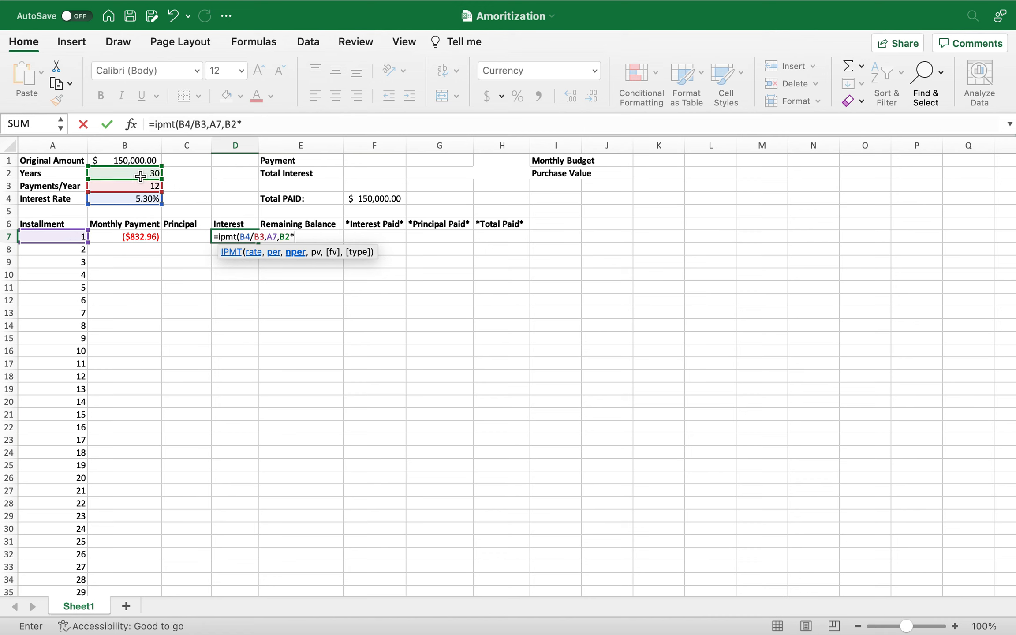
{"action": "left_click", "coordinate": [140, 184]}
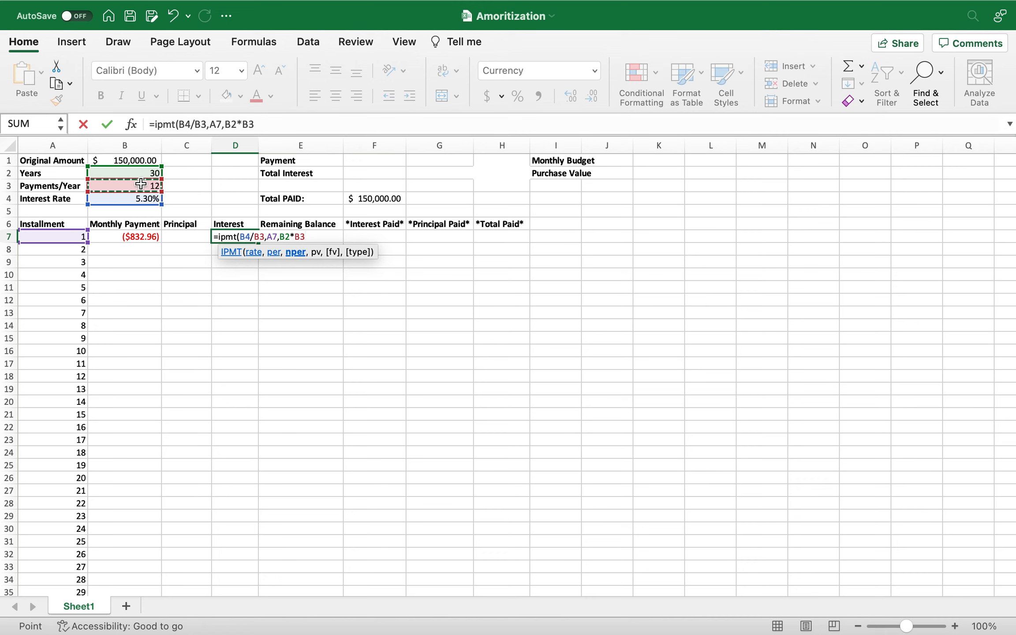
{"action": "type", "text": ","}
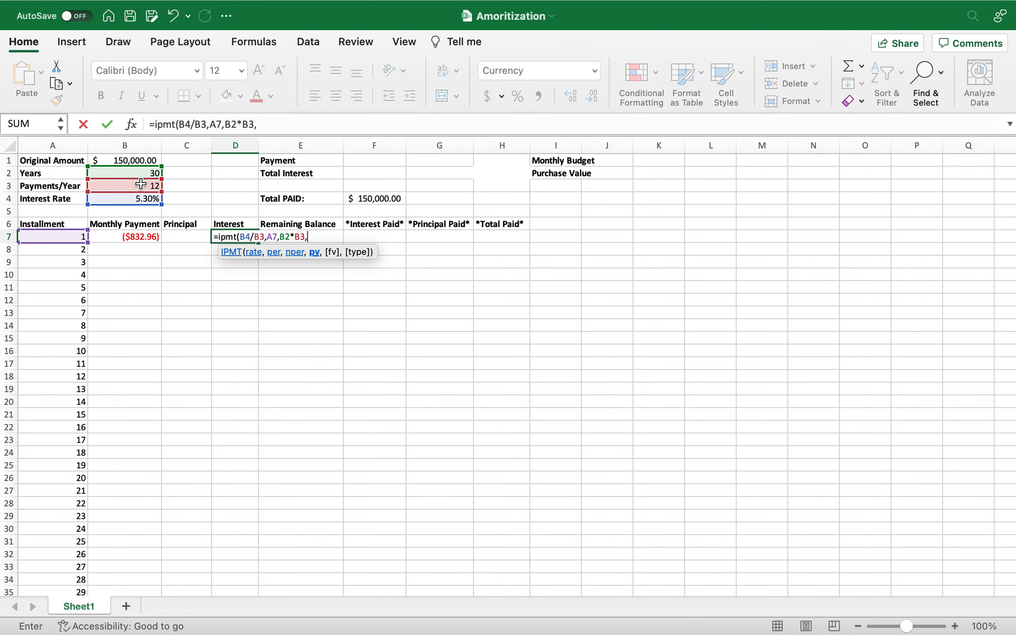
{"action": "left_click", "coordinate": [141, 161]}
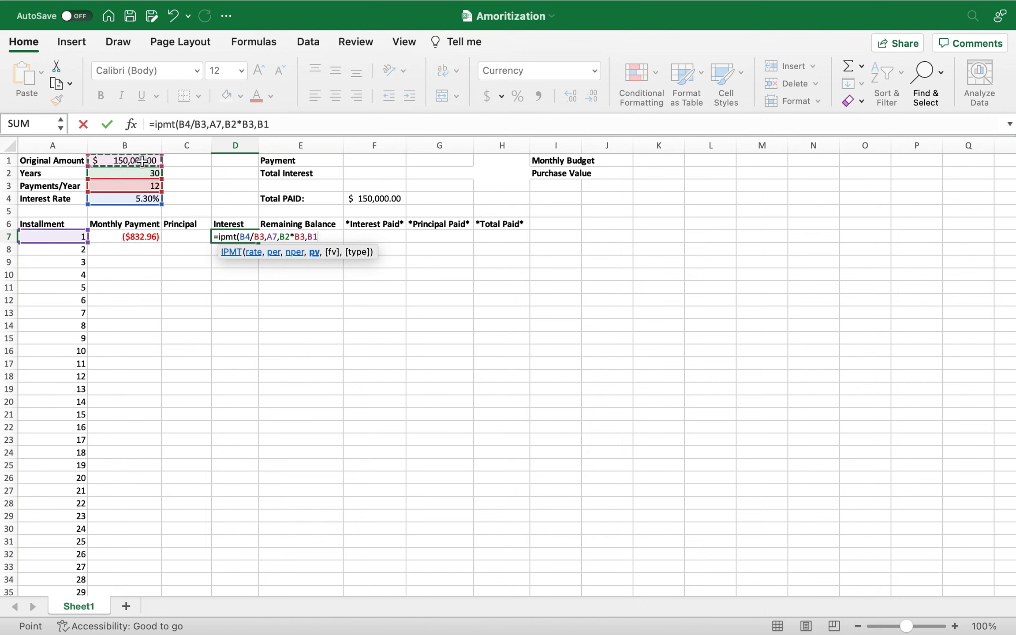
{"action": "type", "text": ")"}
{"action": "key", "text": "Return"}
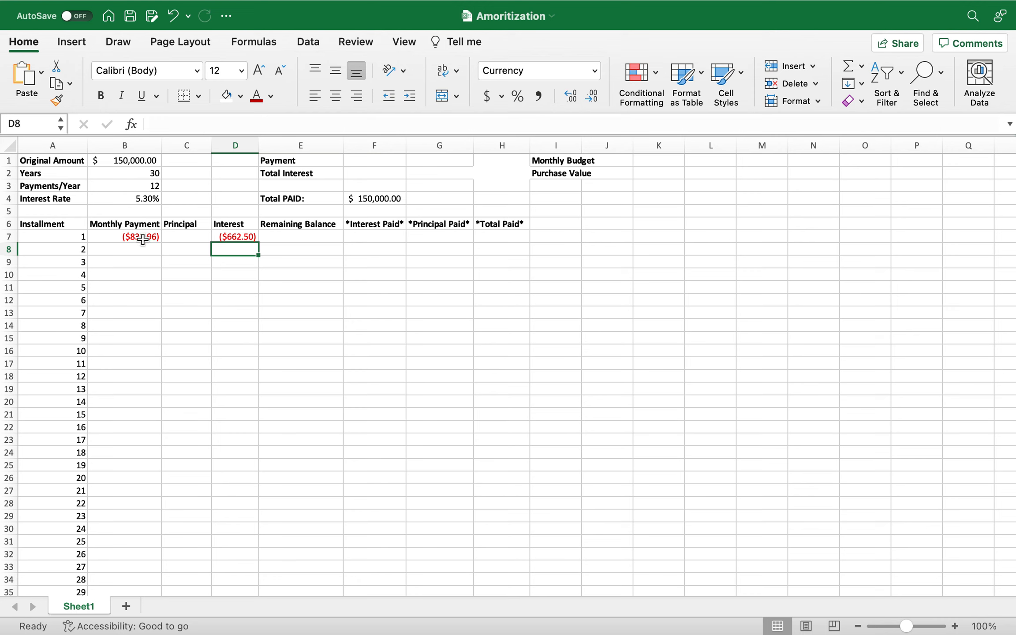
Start a formula in C7 for the first installment's Principal.
{"action": "left_click", "coordinate": [176, 237]}
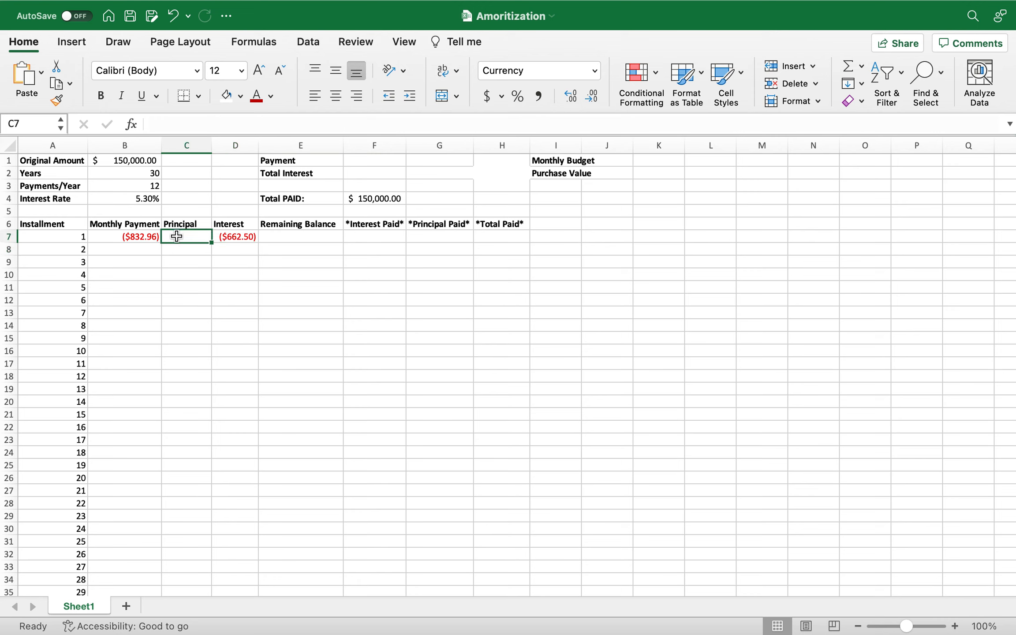
{"action": "type", "text": "="}
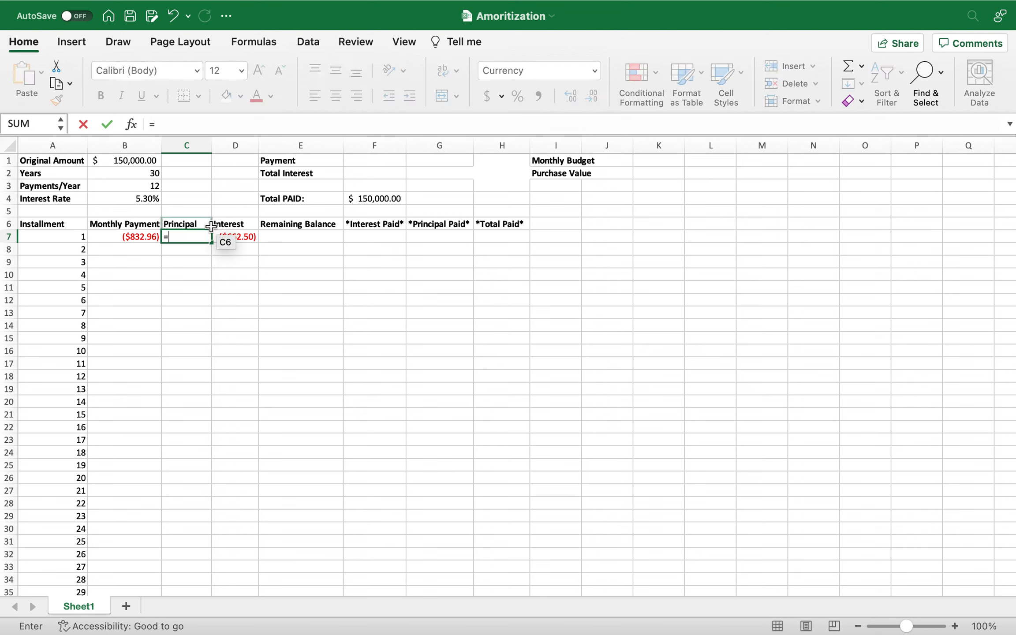
{"action": "type", "text": "P"}
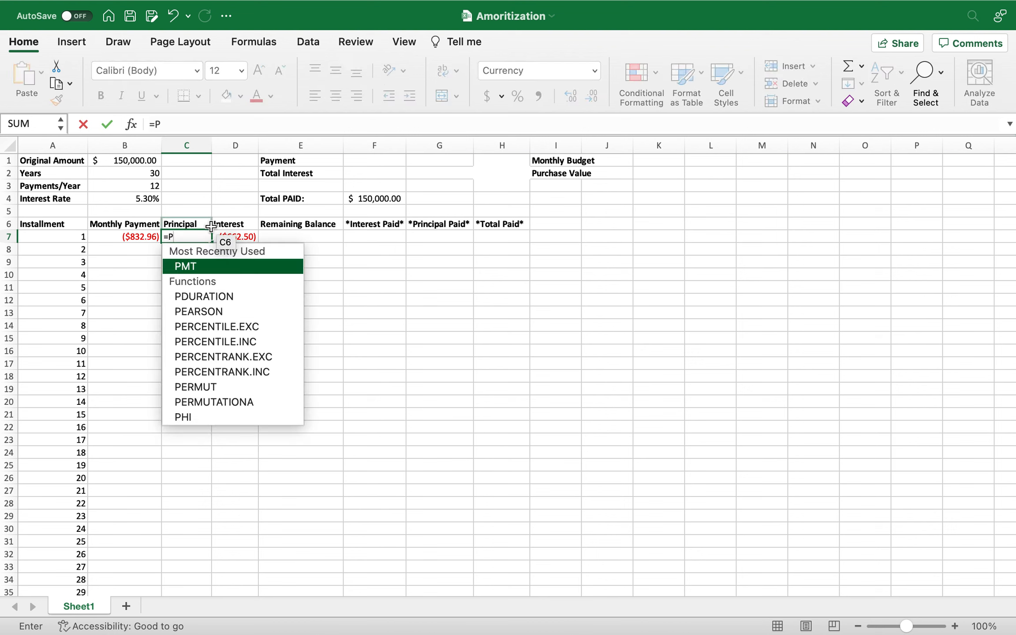
{"action": "type", "text": "p"}
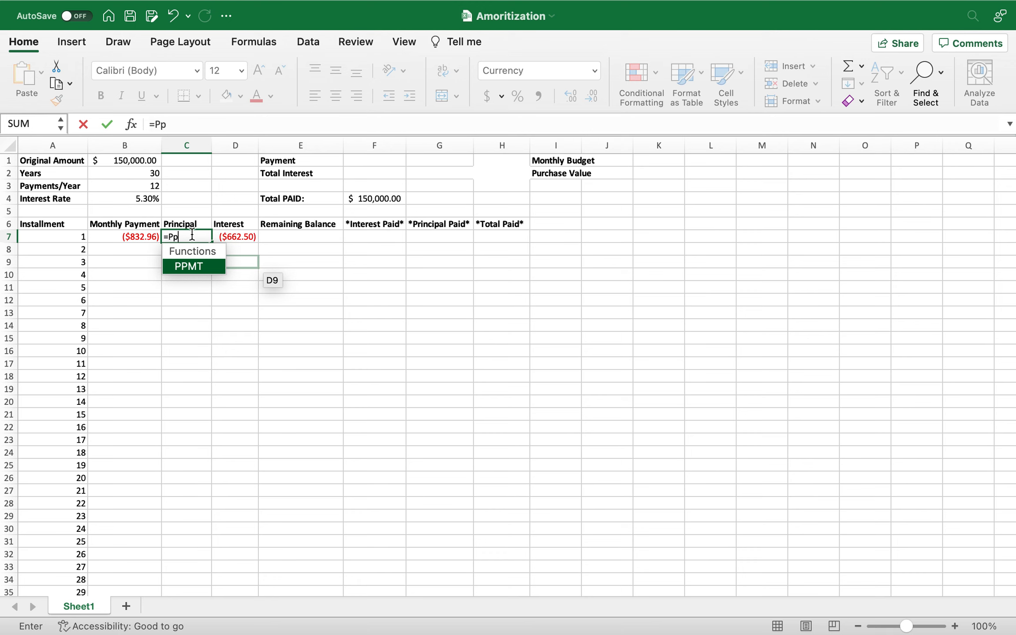
{"action": "key", "text": "BackSpace"}
{"action": "key", "text": "BackSpace"}
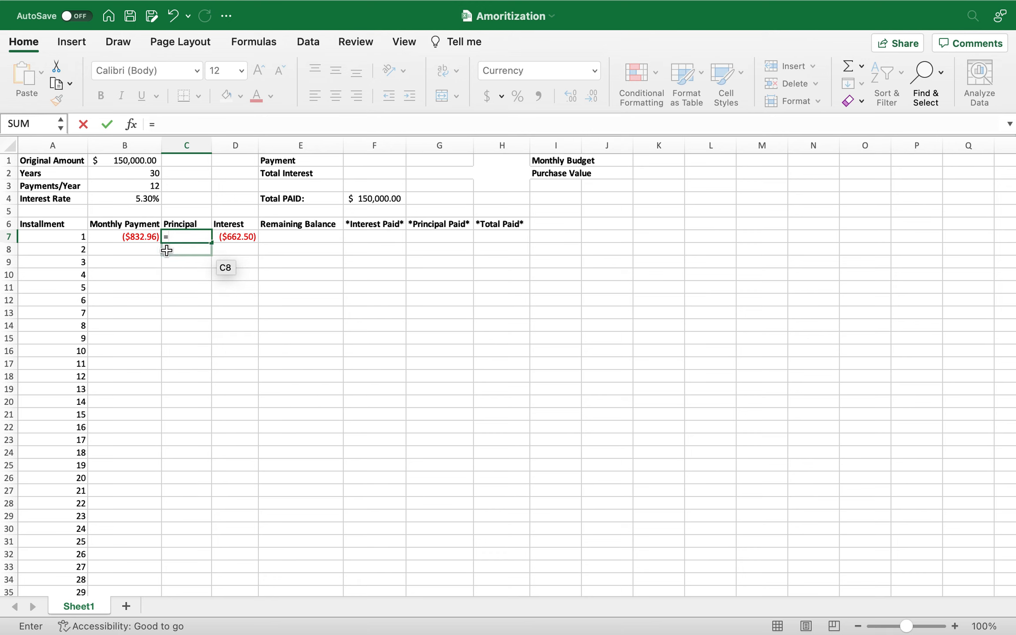
Complete the Principal formula in C7 as the Monthly Payment minus the Interest, =B7-D7.
{"action": "left_click", "coordinate": [141, 240]}
{"action": "type", "text": "-"}
{"action": "left_click", "coordinate": [227, 238]}
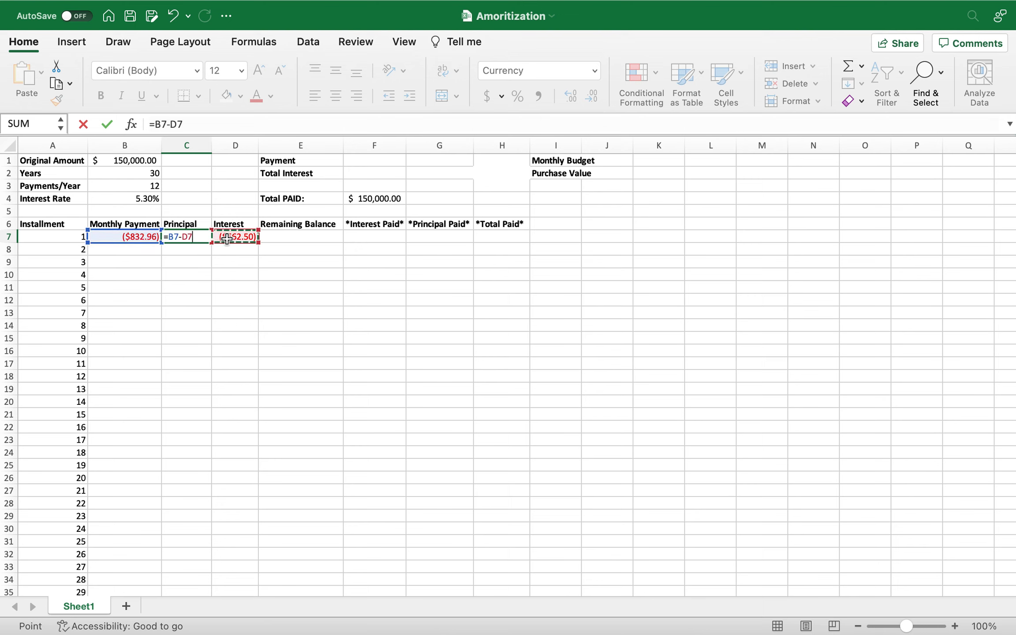
{"action": "key", "text": "Return"}
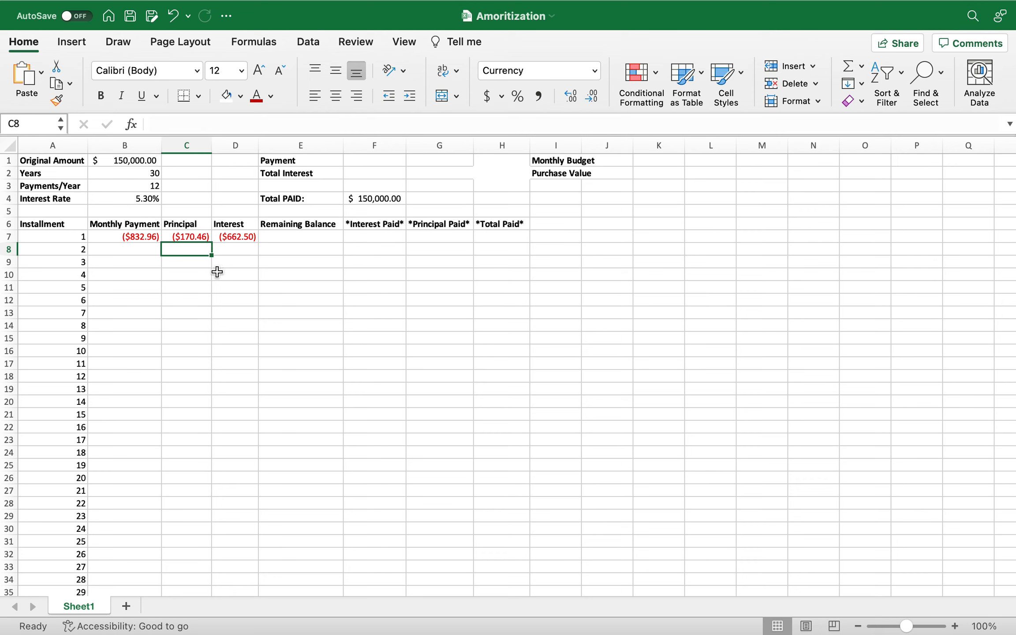
Put a minus sign before PMT in the B7 formula to try a positive Monthly Payment.
{"action": "left_click", "coordinate": [141, 239]}
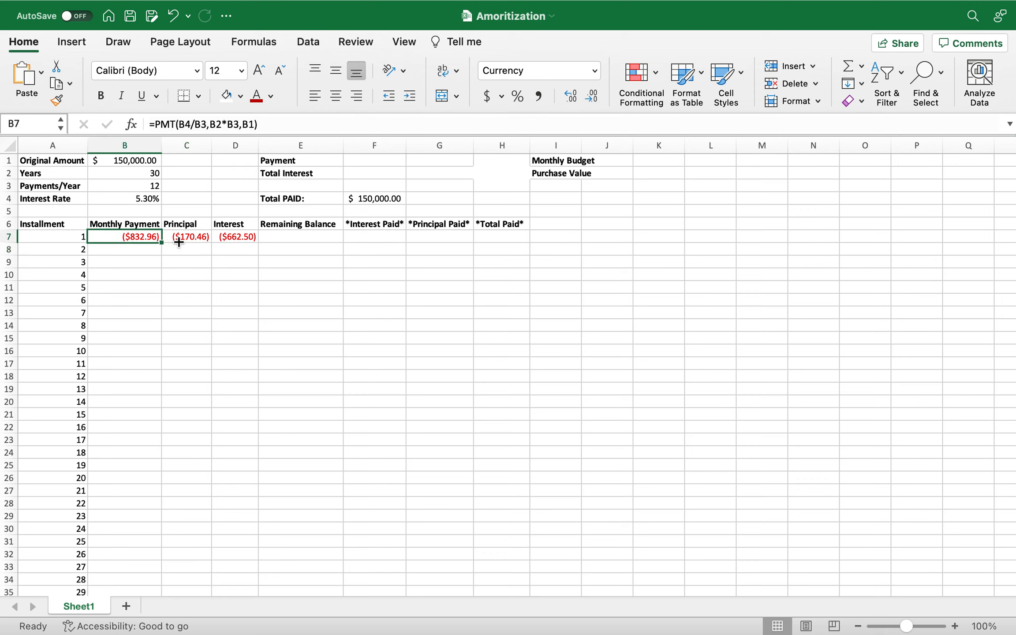
{"action": "left_click", "coordinate": [155, 124]}
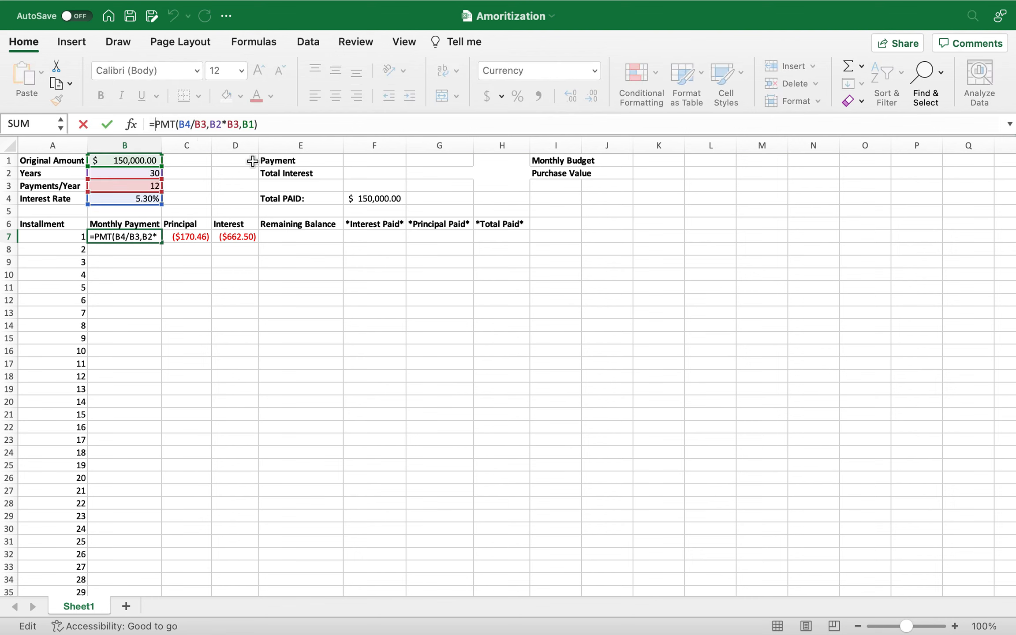
{"action": "type", "text": "-"}
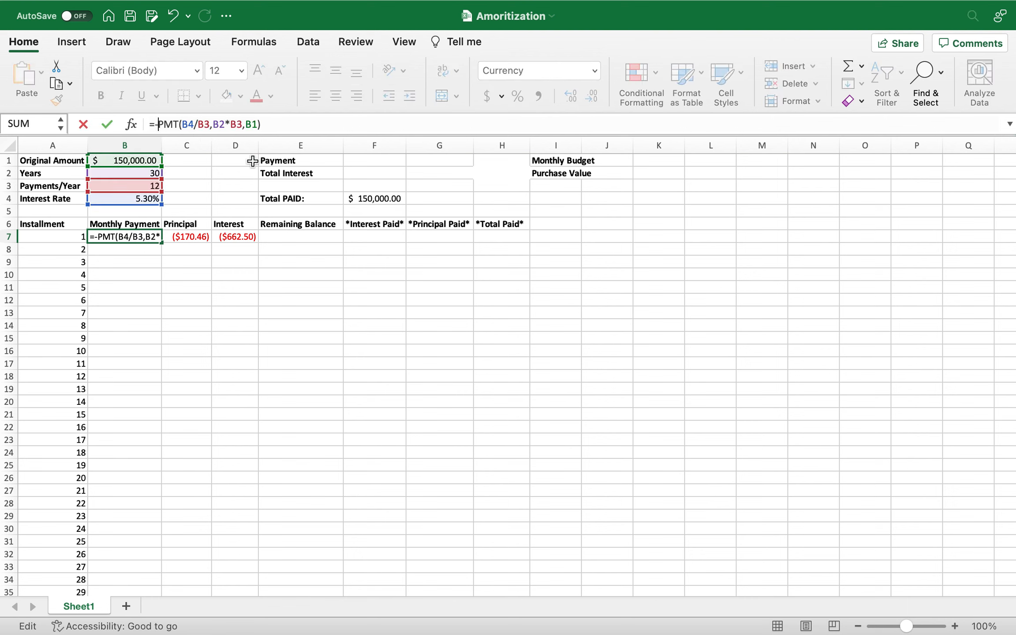
{"action": "key", "text": "Return"}
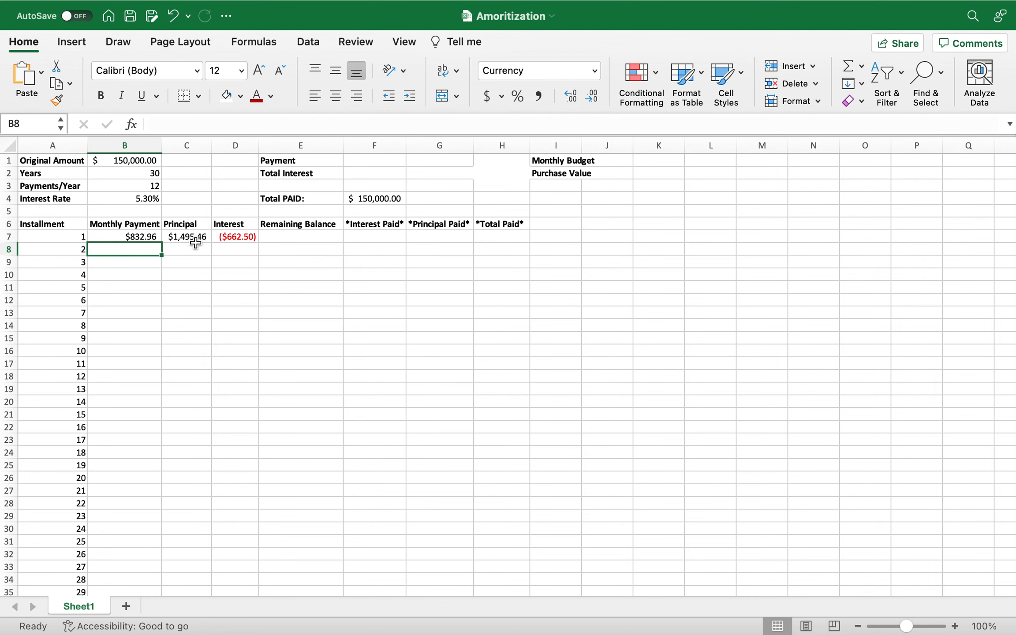
Change the Principal formula in C7 to =B7+D7.
{"action": "left_click", "coordinate": [196, 238]}
{"action": "left_click", "coordinate": [171, 124]}
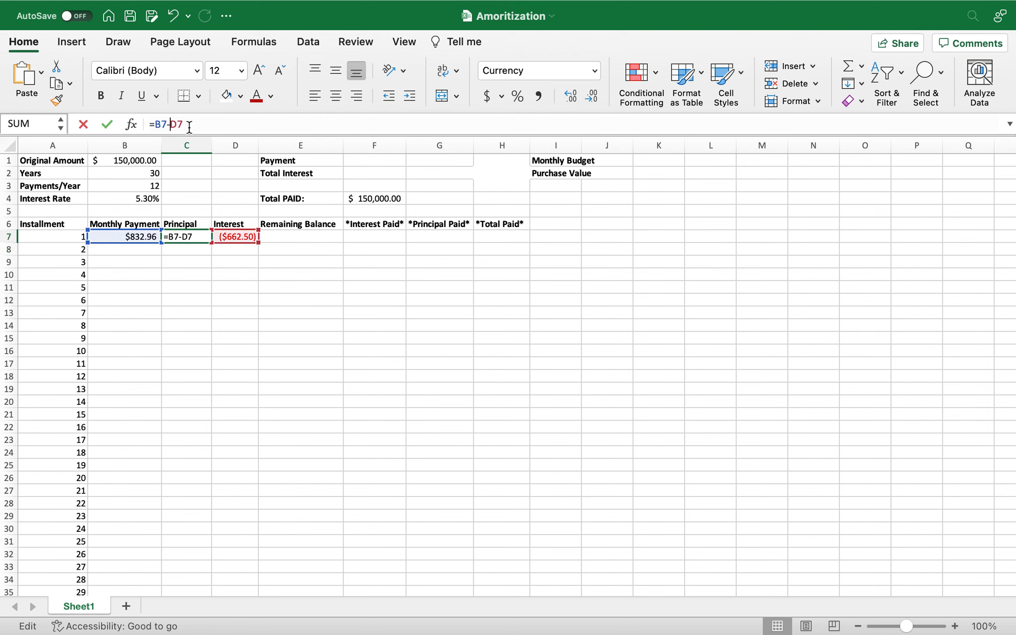
{"action": "key", "text": "BackSpace"}
{"action": "type", "text": "+"}
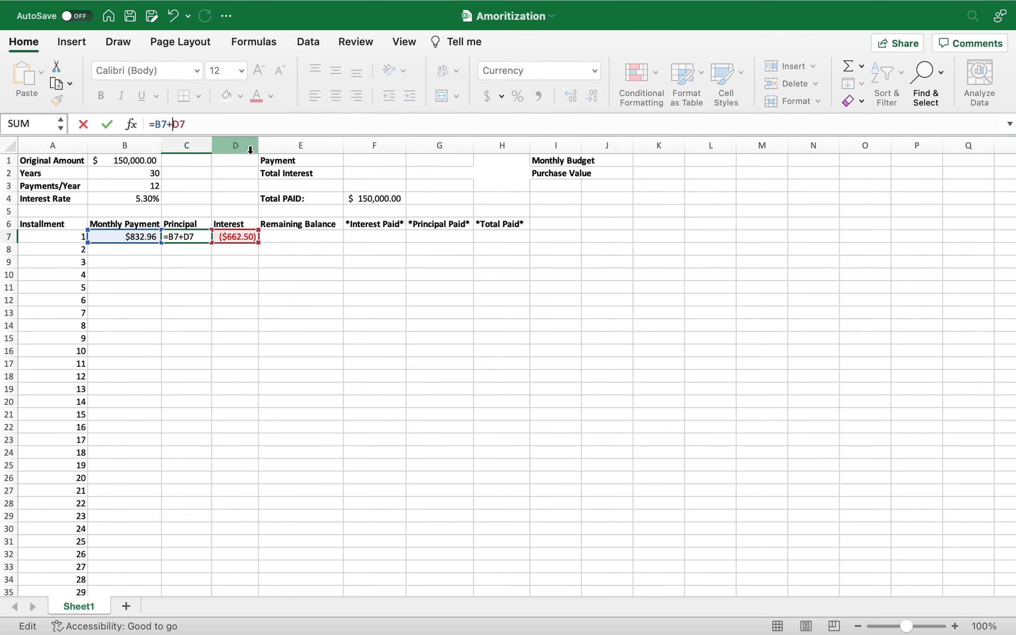
{"action": "key", "text": "Return"}
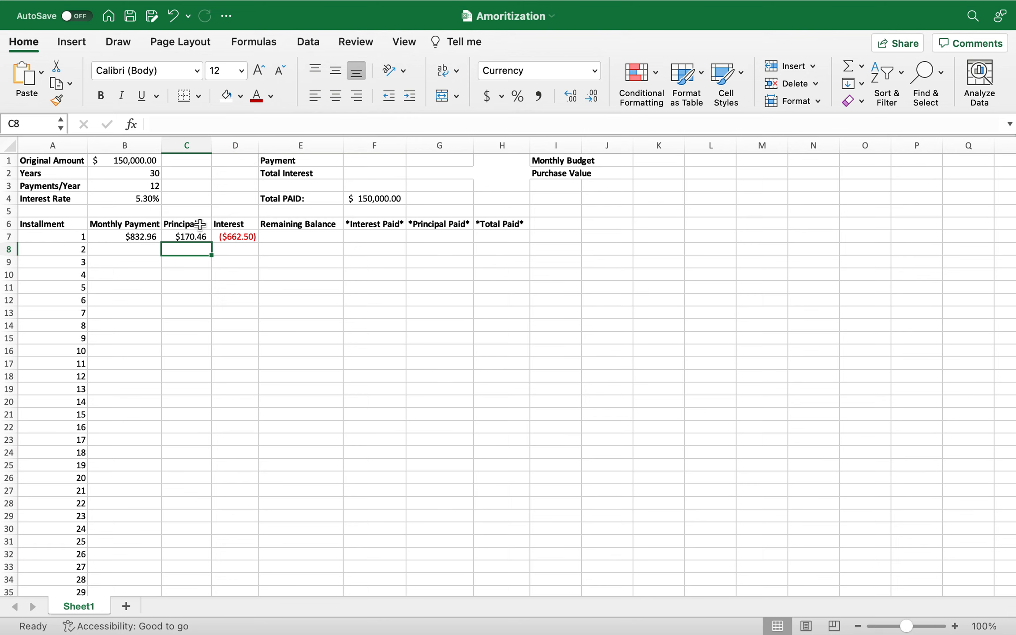
Remove the minus sign before PMT from the Monthly Payment formula in B7.
{"action": "left_click", "coordinate": [143, 238]}
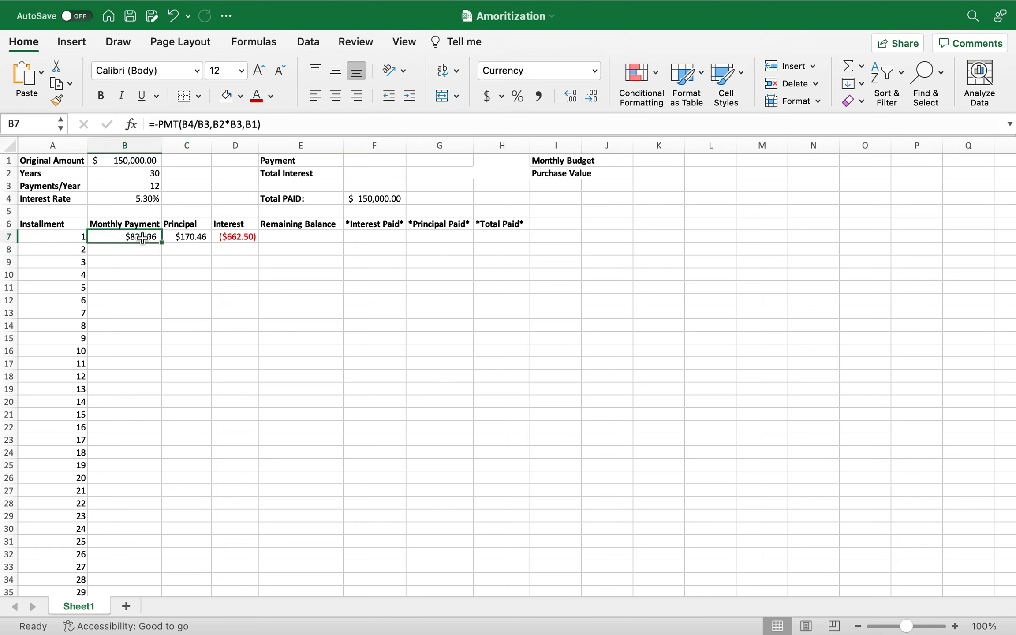
{"action": "left_click", "coordinate": [161, 124]}
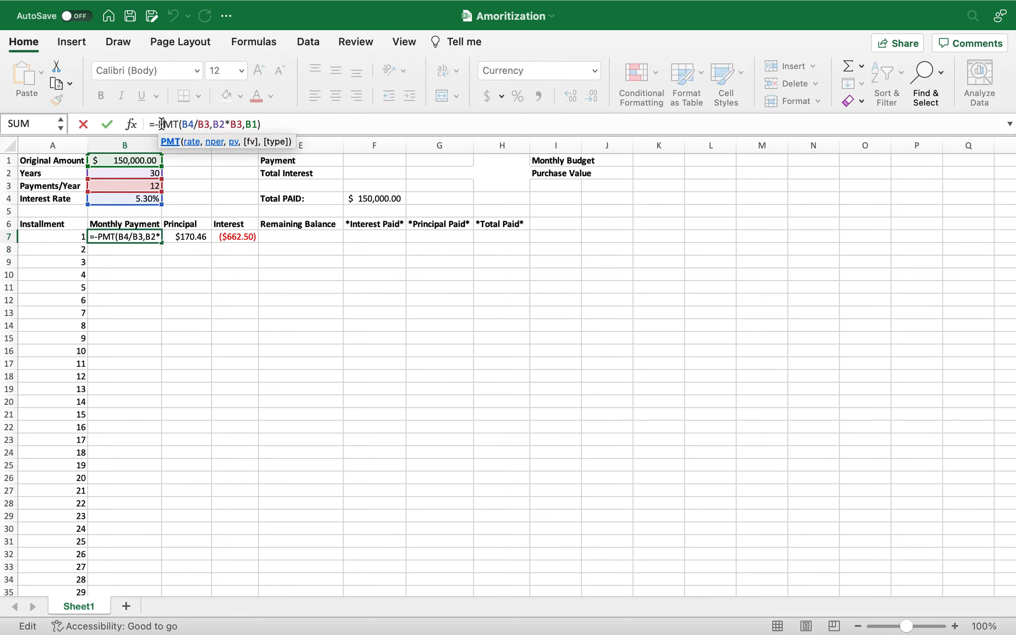
{"action": "key", "text": "BackSpace"}
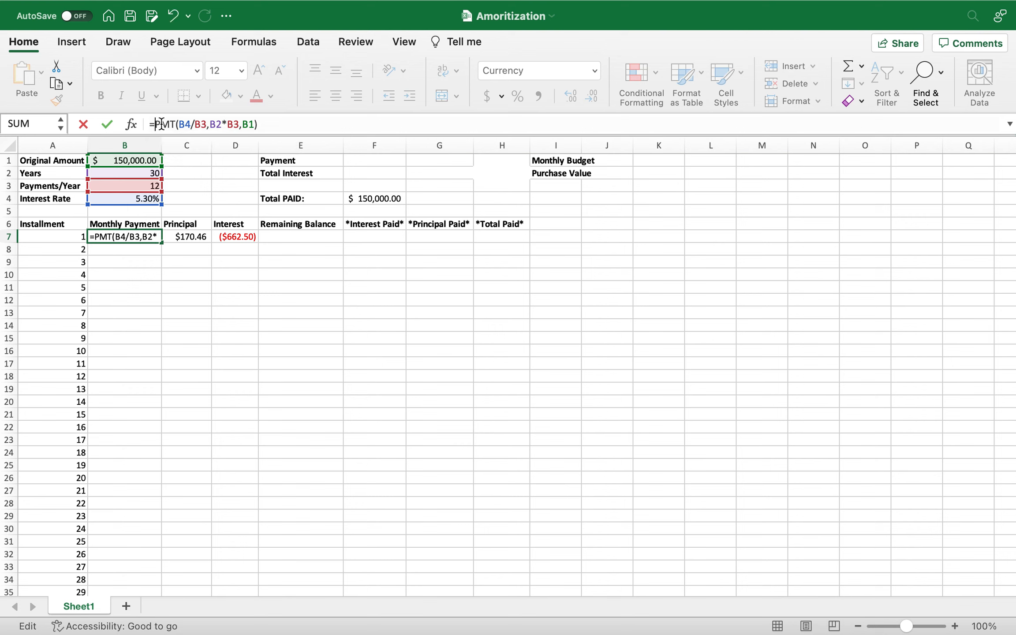
{"action": "key", "text": "Return"}
Restore the Principal formula in C7 to =B7-D7.
{"action": "left_click", "coordinate": [185, 236]}
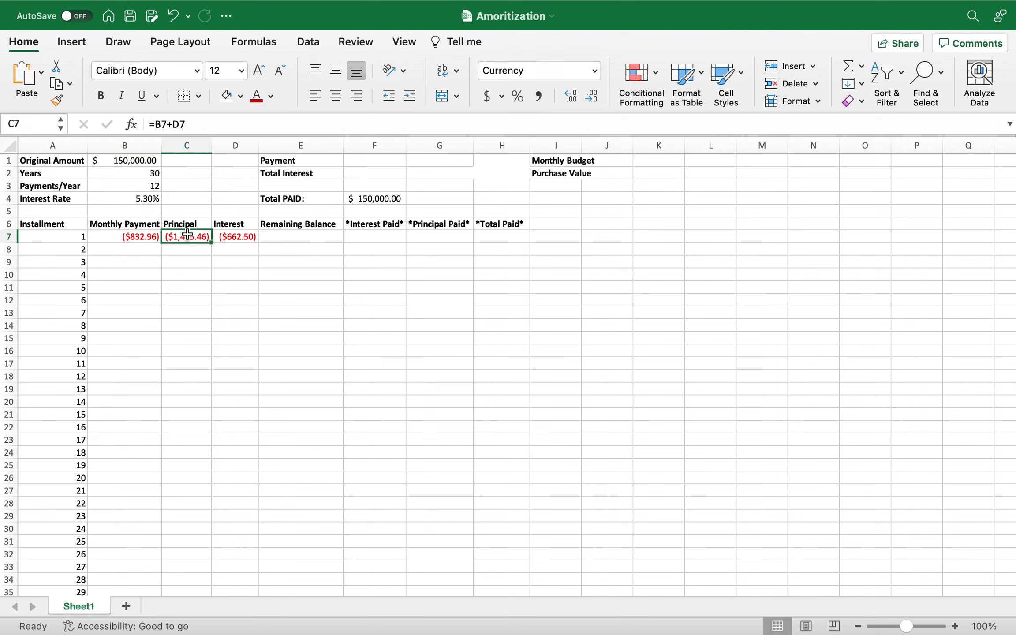
{"action": "left_click", "coordinate": [172, 124]}
{"action": "key", "text": "BackSpace"}
{"action": "type", "text": "-"}
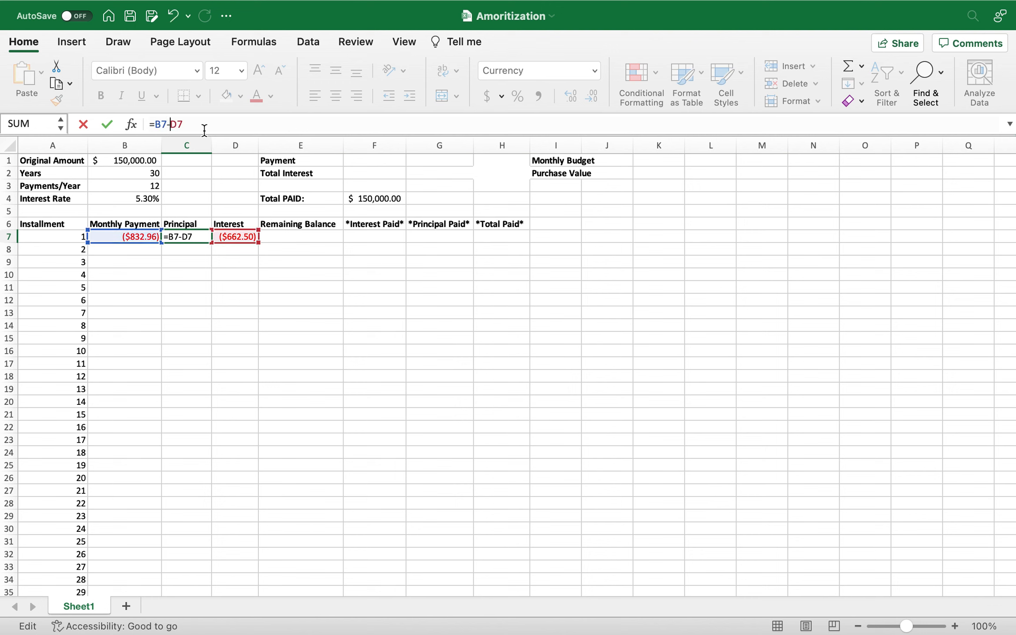
{"action": "key", "text": "Return"}
Enter =B1+C7 in E7 for the first Remaining Balance, and fill the formulas in B7:E7 down to row 8.
{"action": "left_click", "coordinate": [288, 236]}
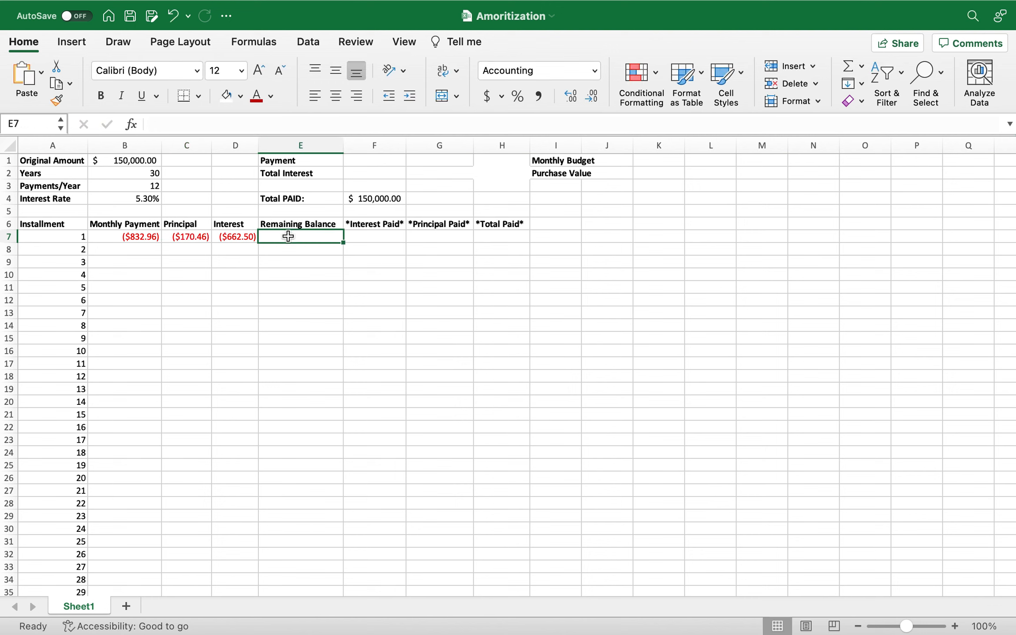
{"action": "type", "text": "="}
{"action": "left_click", "coordinate": [135, 159]}
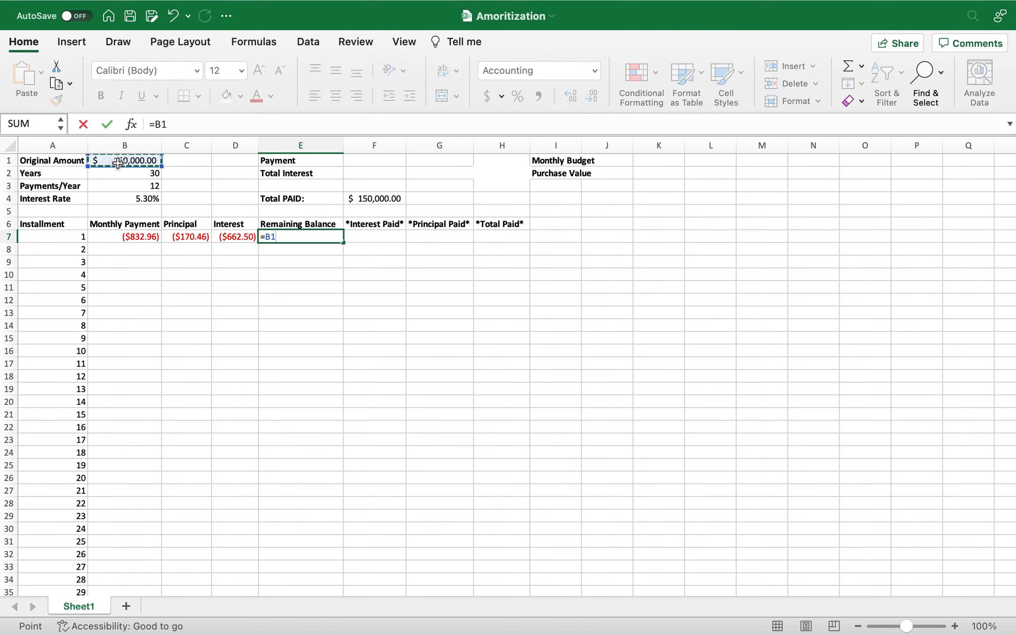
{"action": "type", "text": "-"}
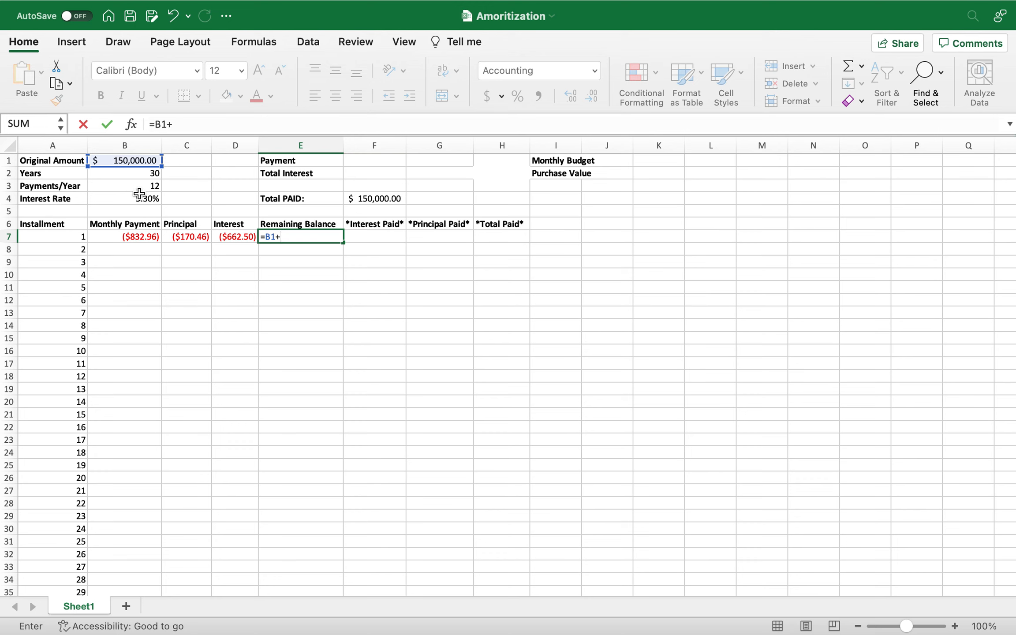
{"action": "left_click", "coordinate": [194, 234]}
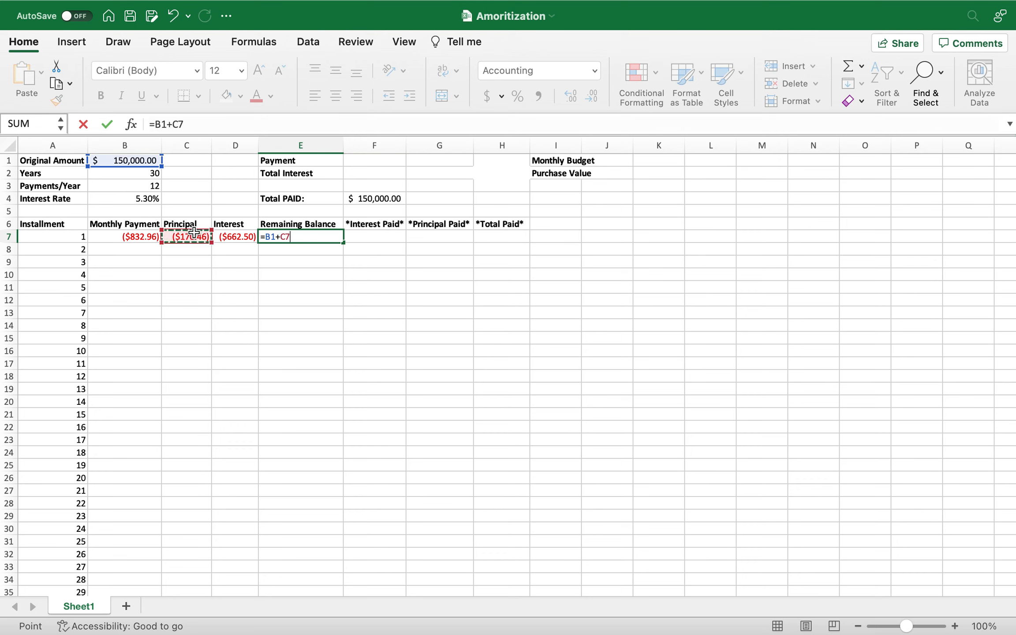
{"action": "key", "text": "Return"}
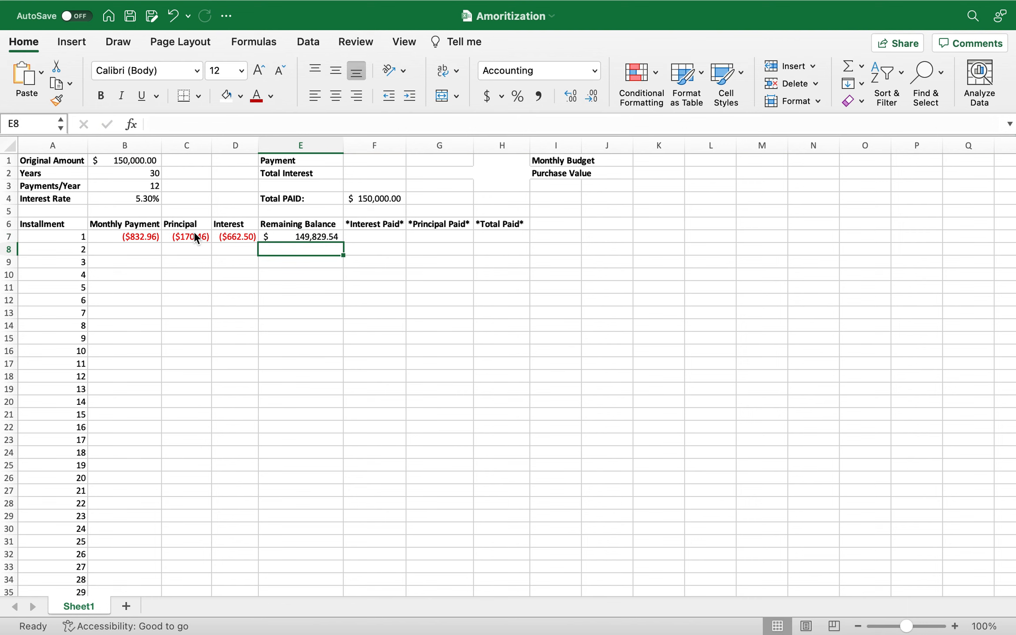
{"action": "left_click", "coordinate": [193, 270]}
{"action": "left_click_drag", "start_coordinate": [147, 238], "coordinate": [345, 251]}
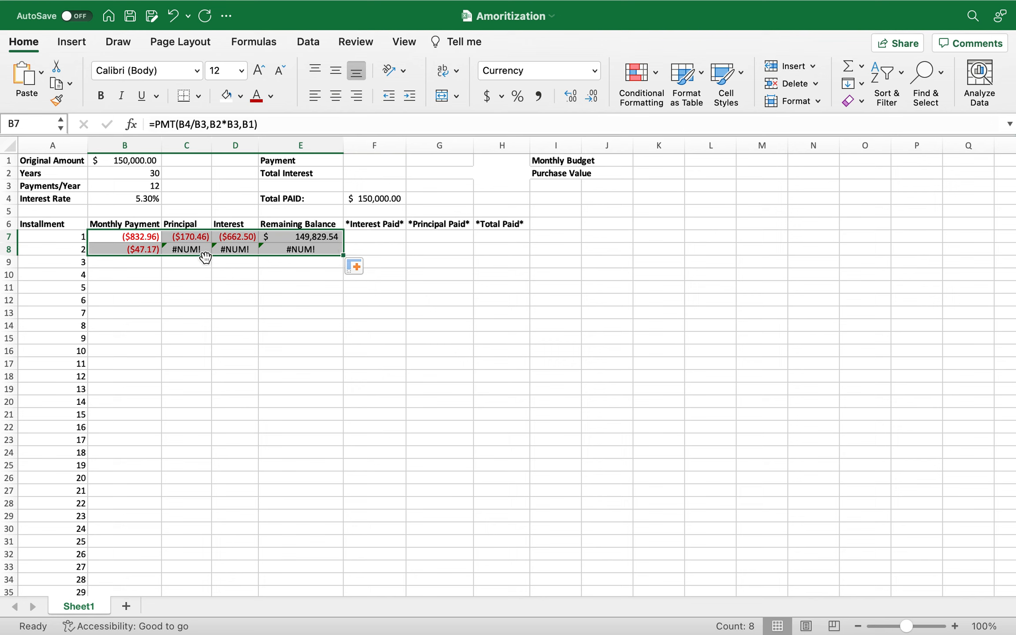
Lock the row references in the B7 Monthly Payment formula, making it =PMT(B$4/B$3,B$2*B$3,B$1).
{"action": "left_click", "coordinate": [146, 239]}
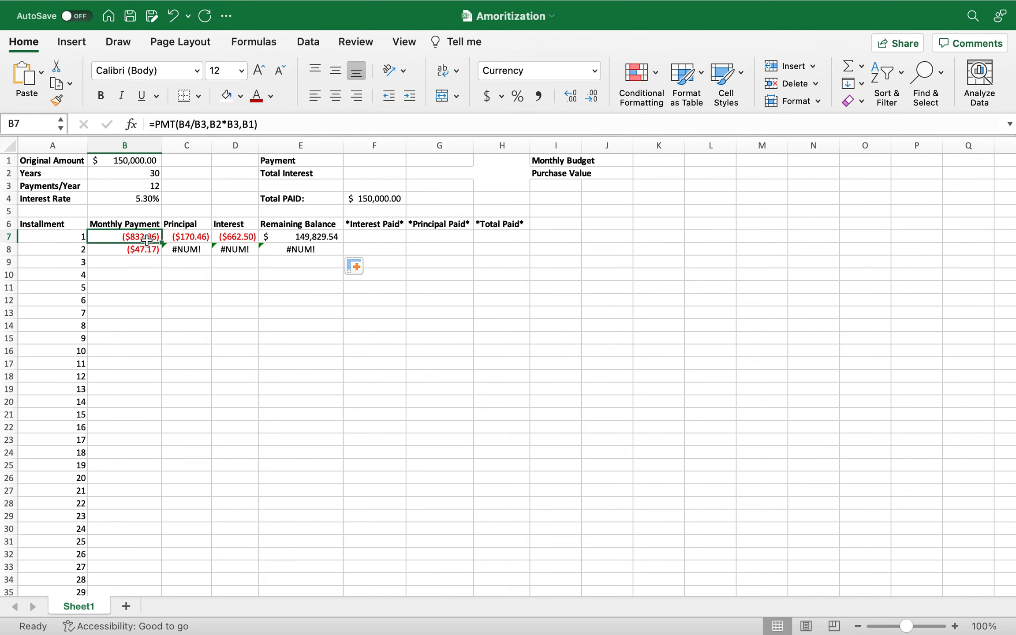
{"action": "left_click", "coordinate": [187, 125]}
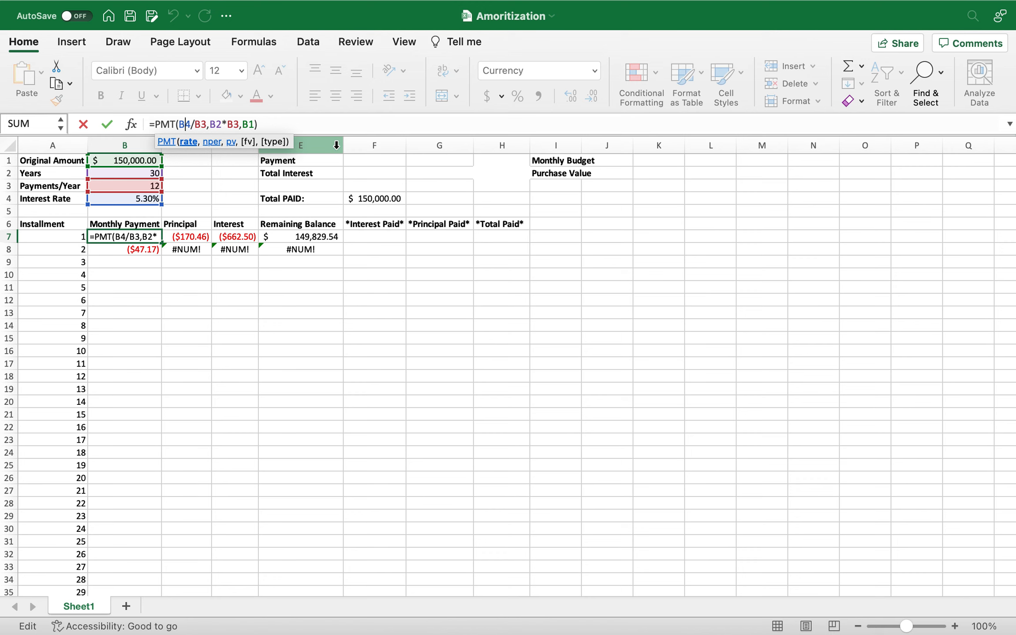
{"action": "type", "text": "$4/B"}
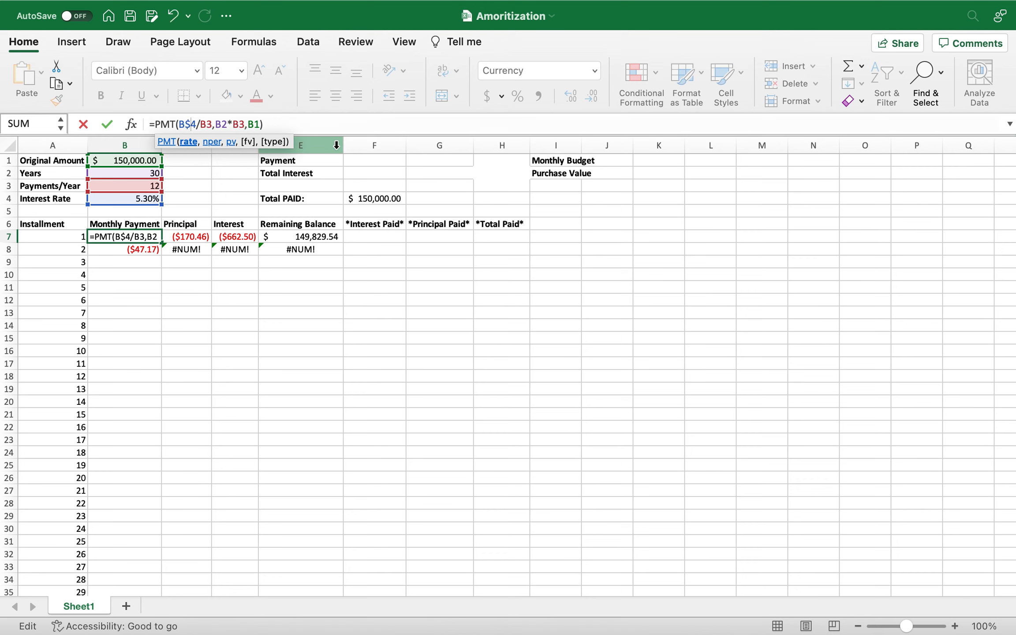
{"action": "type", "text": "$"}
{"action": "left_click", "coordinate": [227, 125]}
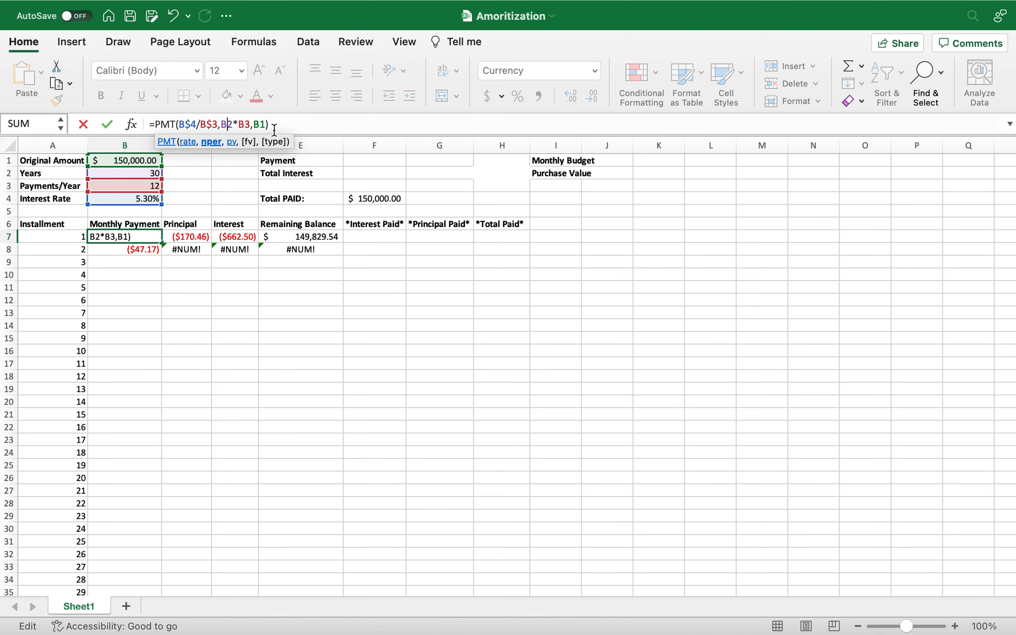
{"action": "type", "text": "$"}
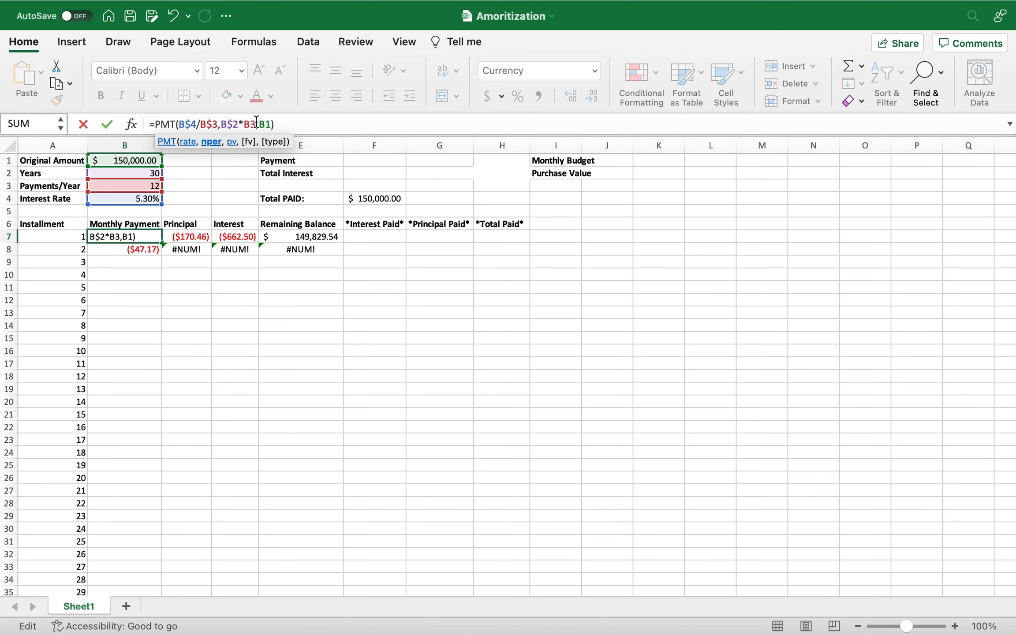
{"action": "left_click", "coordinate": [250, 125]}
{"action": "type", "text": "$"}
{"action": "left_click", "coordinate": [270, 124]}
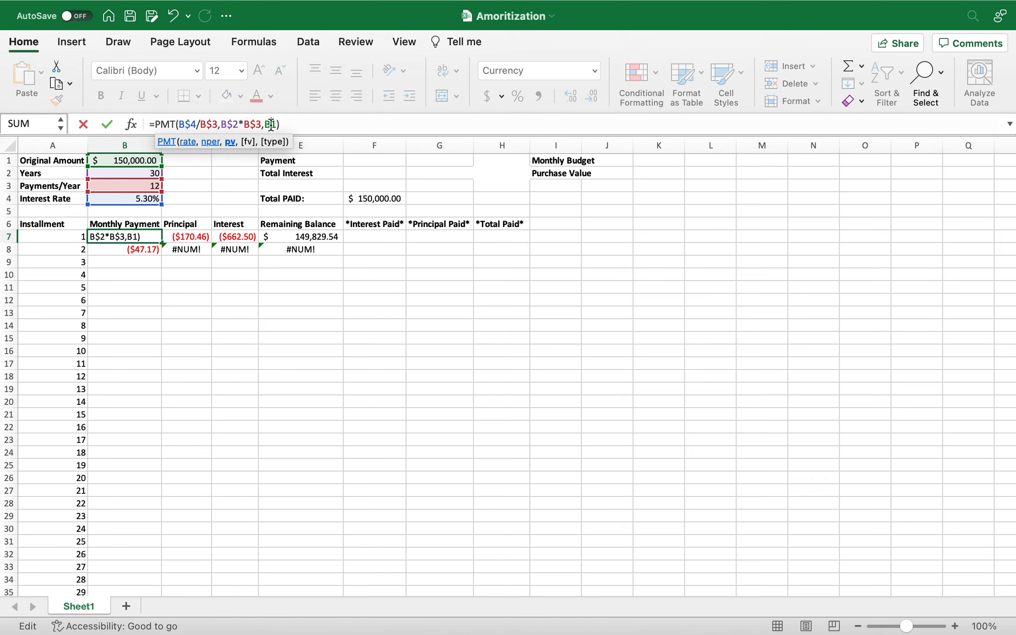
{"action": "type", "text": "$"}
{"action": "key", "text": "Return"}
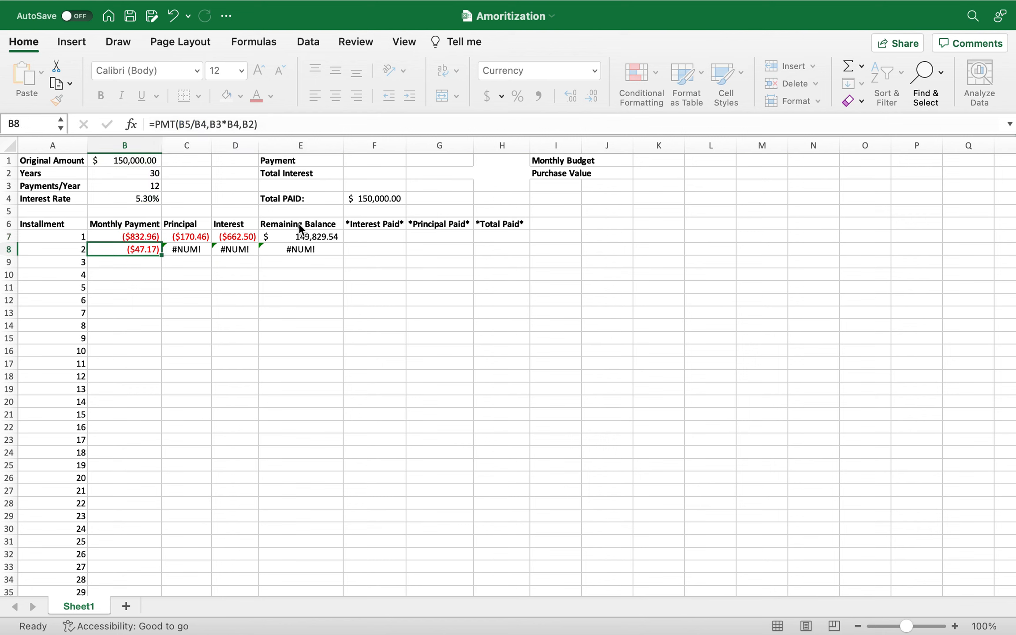
Lock the row references in the D7 Interest formula, making it =IPMT(B$4/B$3,A7,B$2*B$3,B$1).
{"action": "left_click", "coordinate": [227, 237]}
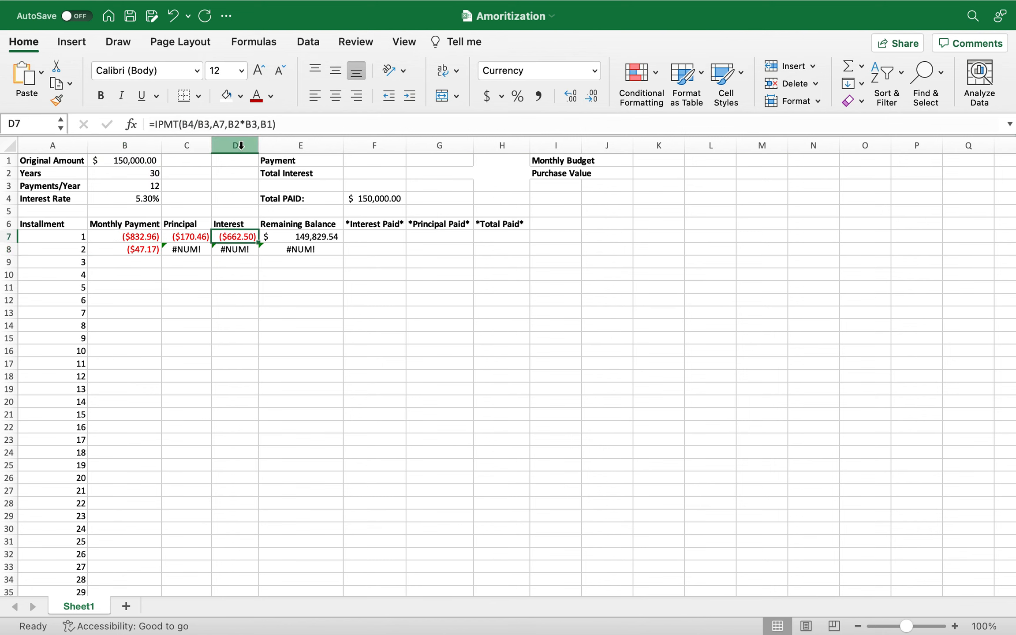
{"action": "left_click", "coordinate": [191, 124]}
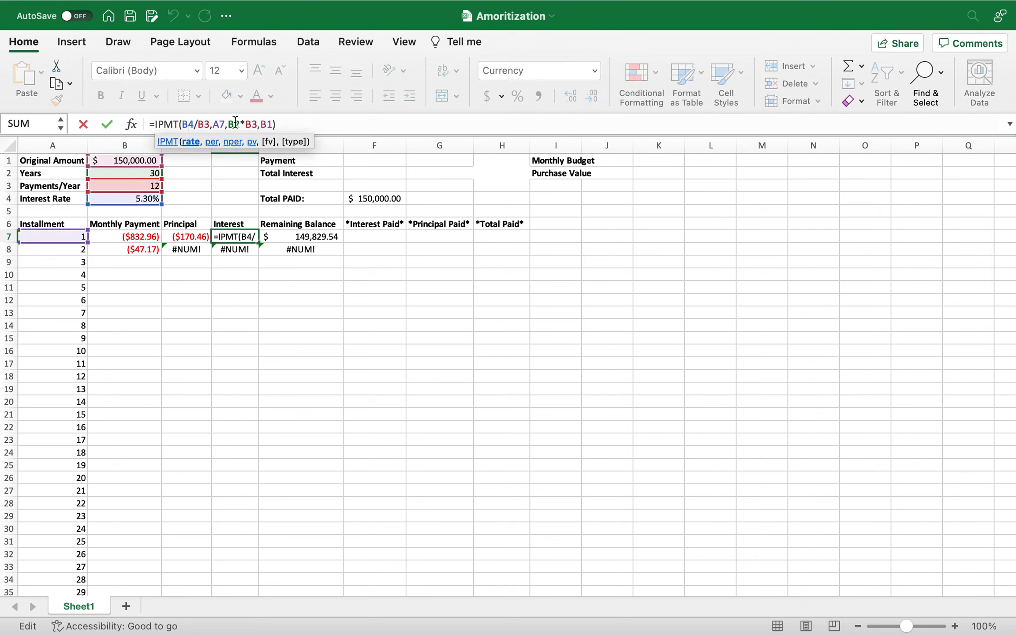
{"action": "type", "text": "$"}
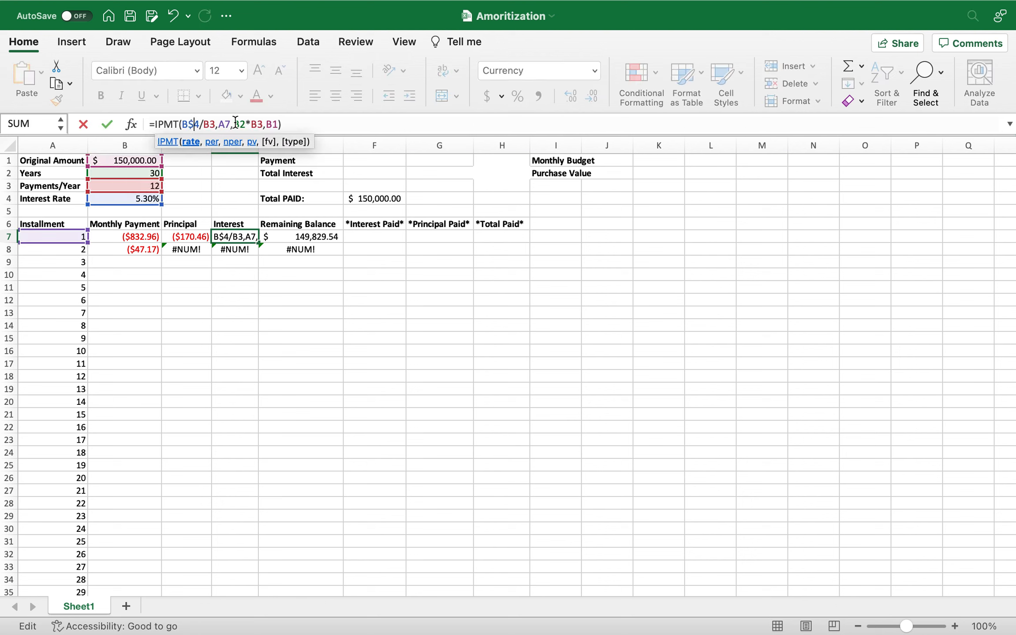
{"action": "left_click", "coordinate": [211, 123]}
{"action": "type", "text": "$"}
{"action": "left_click", "coordinate": [246, 125]}
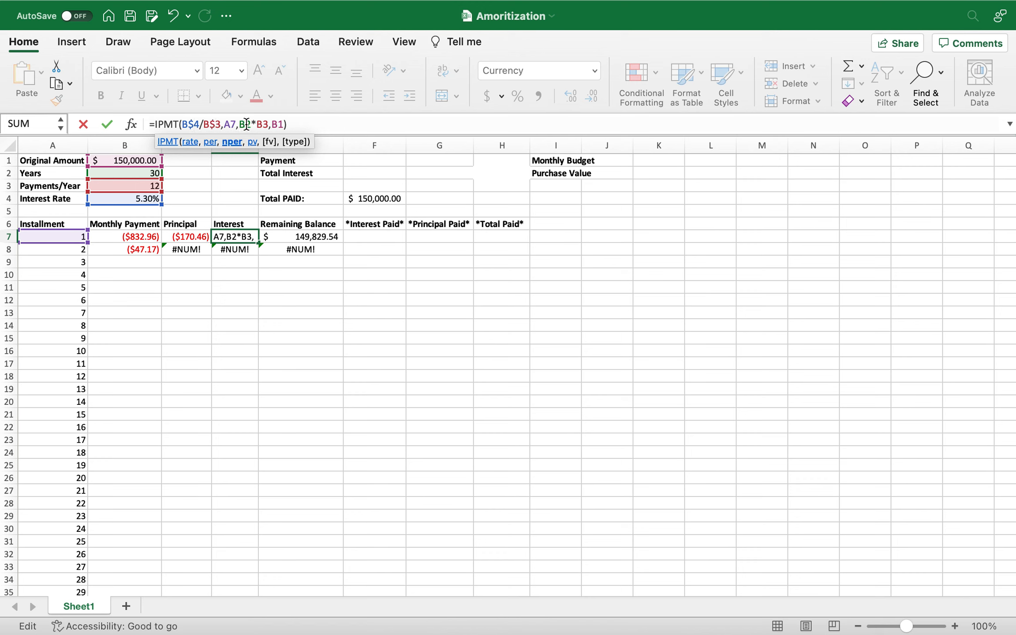
{"action": "type", "text": "$"}
{"action": "left_click", "coordinate": [269, 125]}
{"action": "type", "text": "$"}
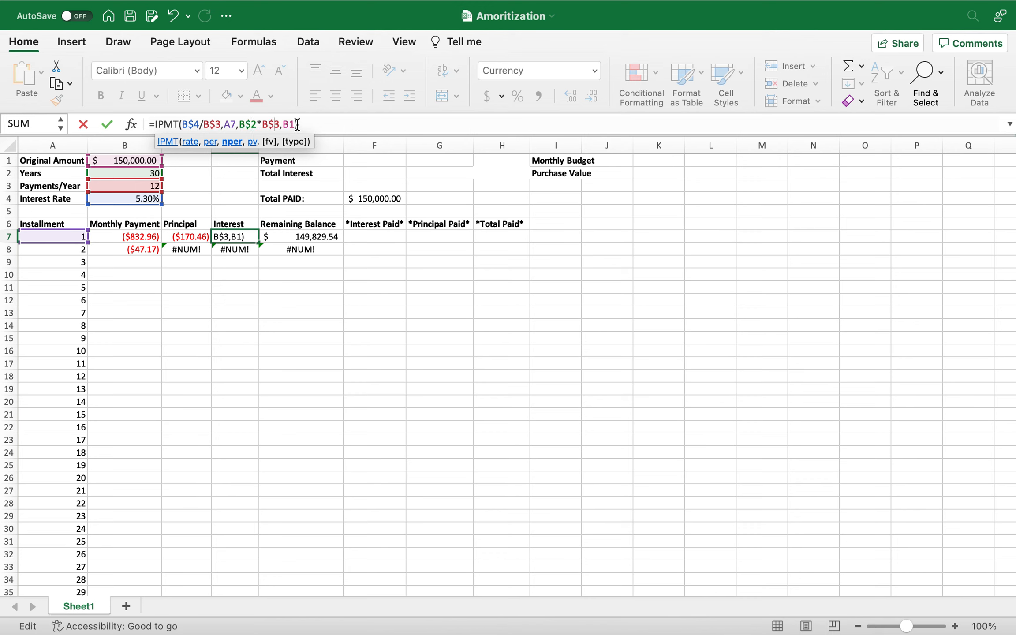
{"action": "left_click", "coordinate": [291, 124]}
{"action": "type", "text": "$"}
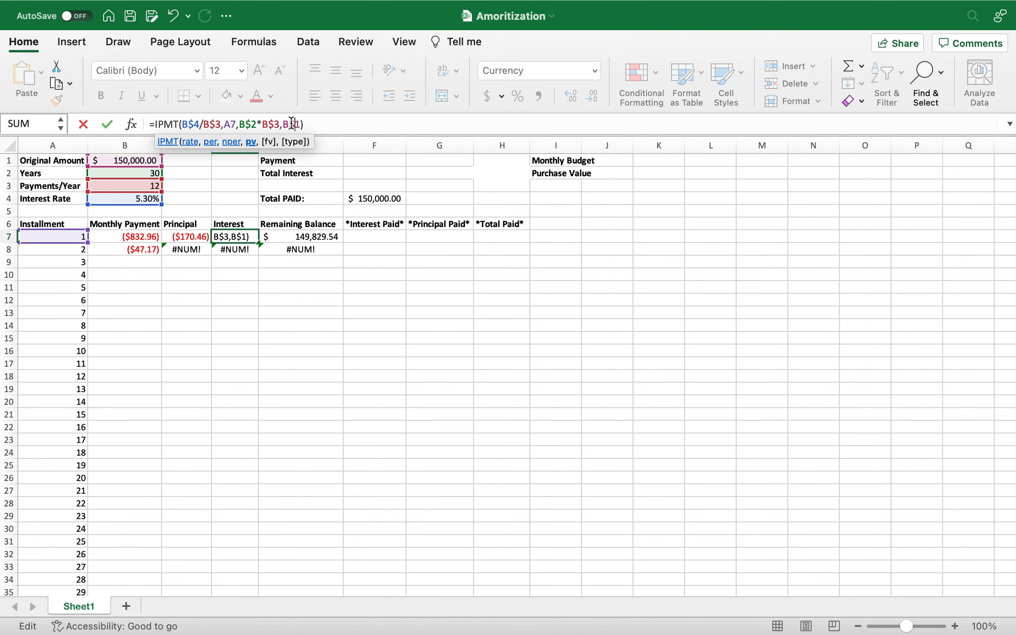
{"action": "key", "text": "Return"}
Replace the Remaining Balance formula in E8 with =E7+C8, adding the second principal to the previous balance.
{"action": "left_click", "coordinate": [294, 238]}
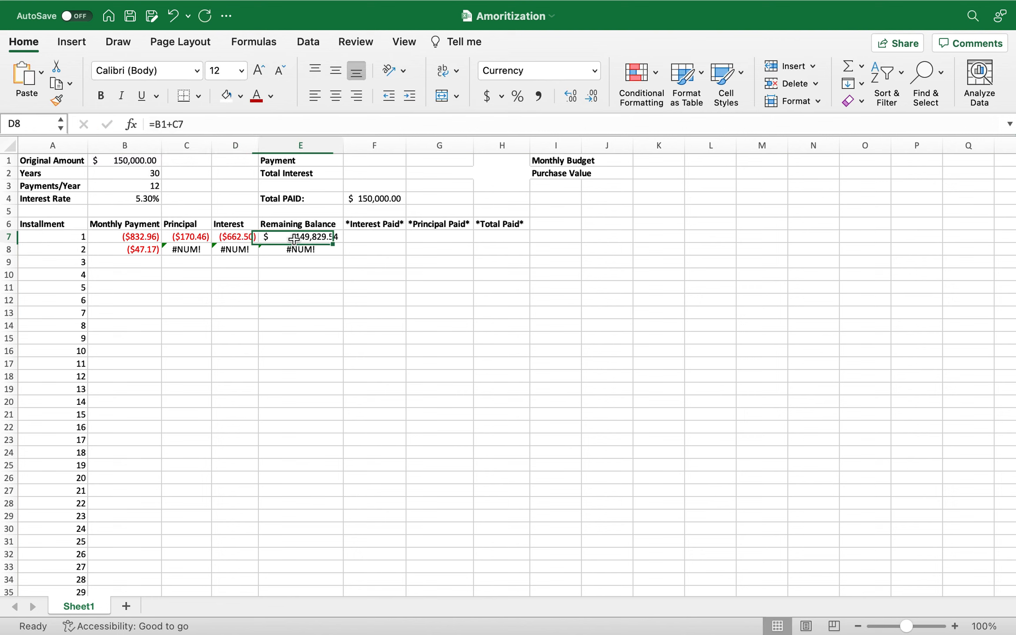
{"action": "left_click", "coordinate": [270, 254]}
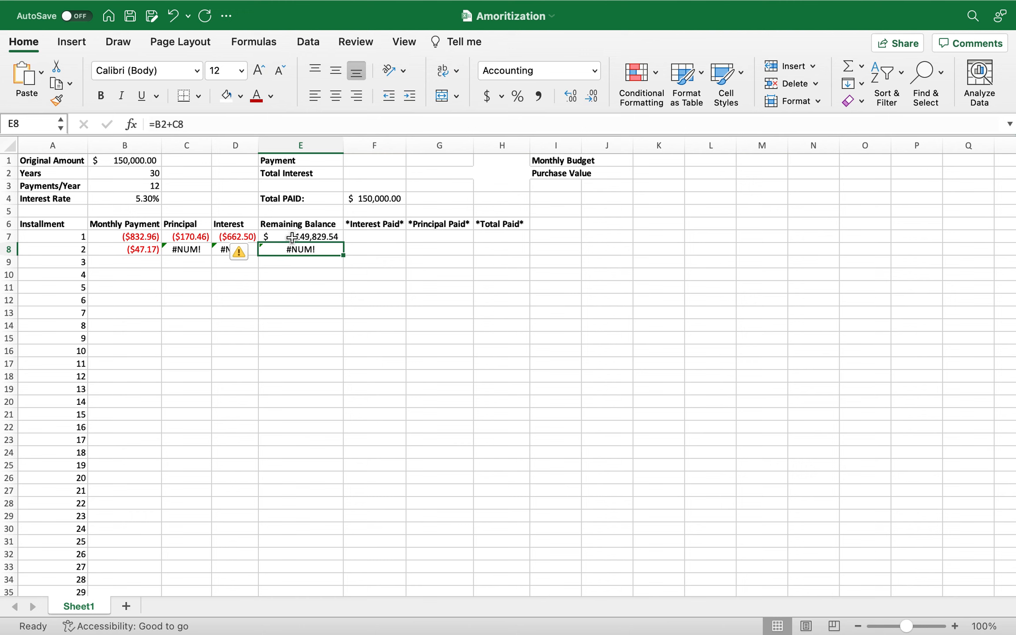
{"action": "type", "text": "="}
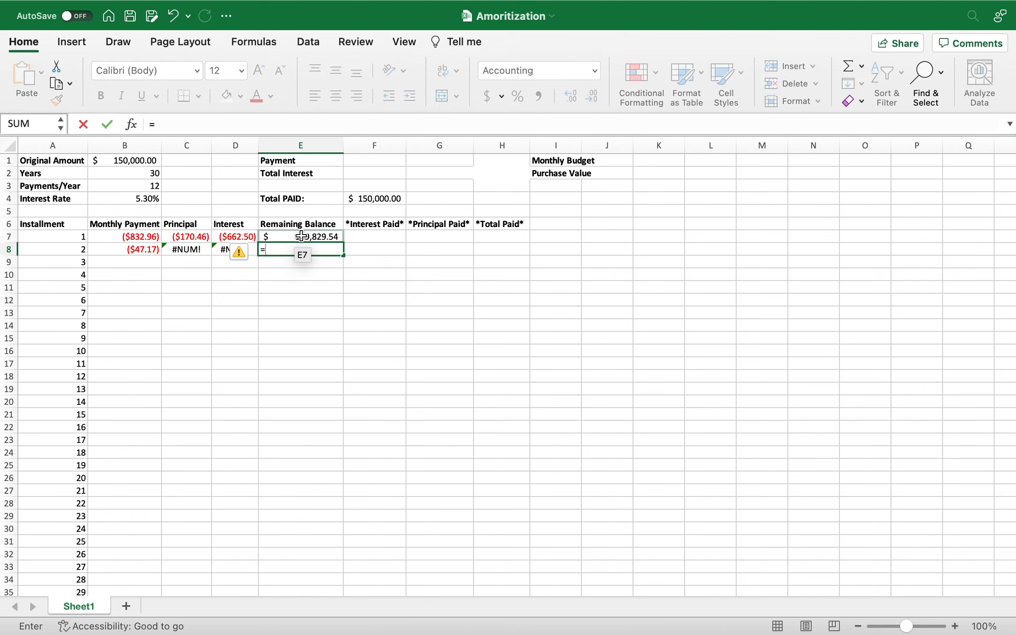
{"action": "left_click", "coordinate": [301, 236]}
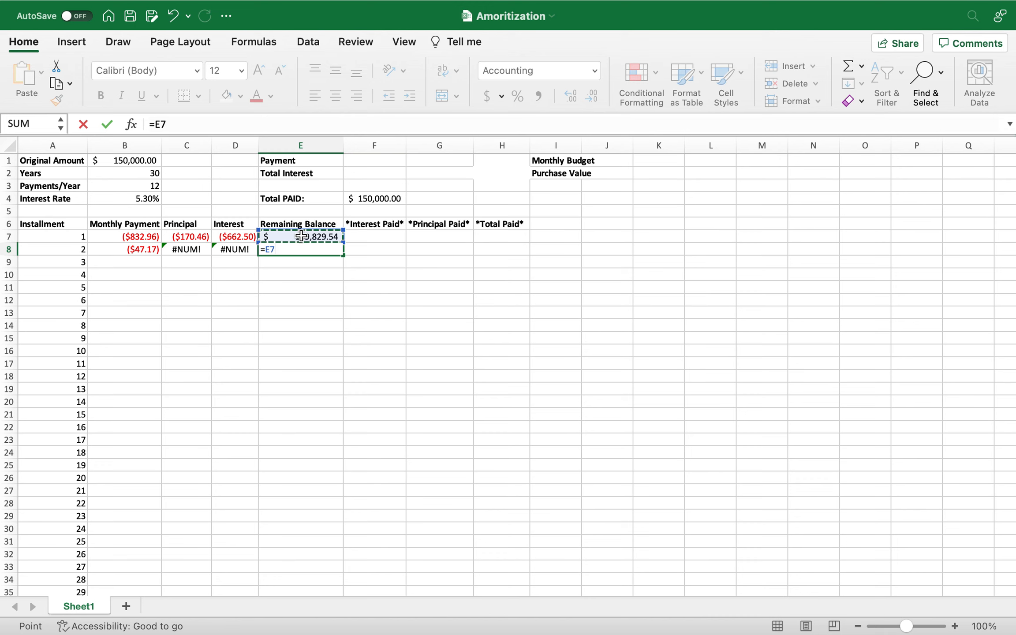
{"action": "type", "text": "+"}
{"action": "left_click", "coordinate": [190, 248]}
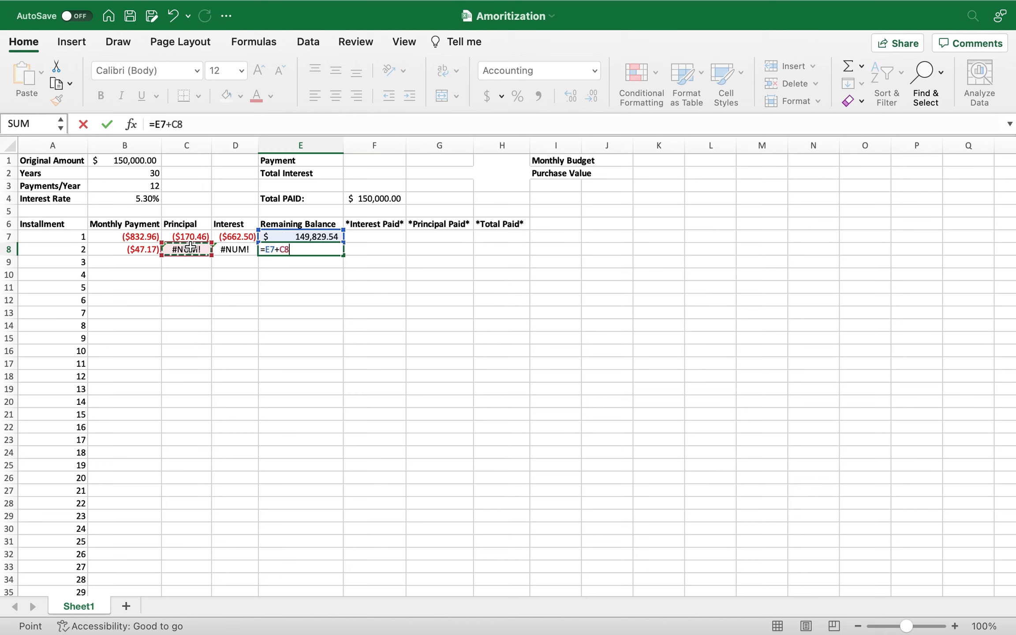
{"action": "key", "text": "Return"}
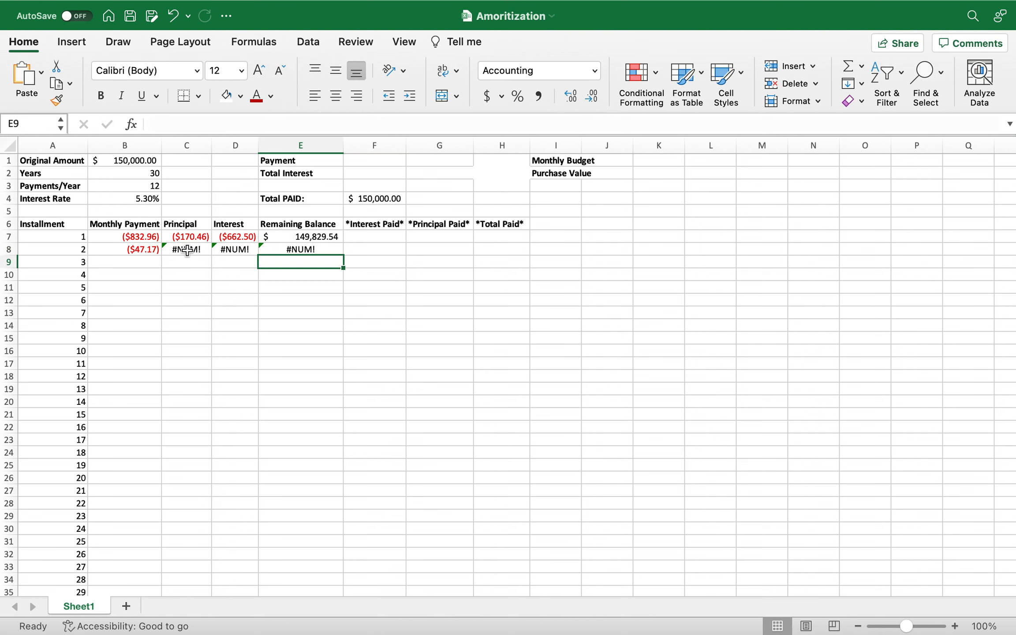
Fill the Monthly Payment, Principal and Interest formulas in B7:D7 down to row 8.
{"action": "left_click", "coordinate": [187, 249]}
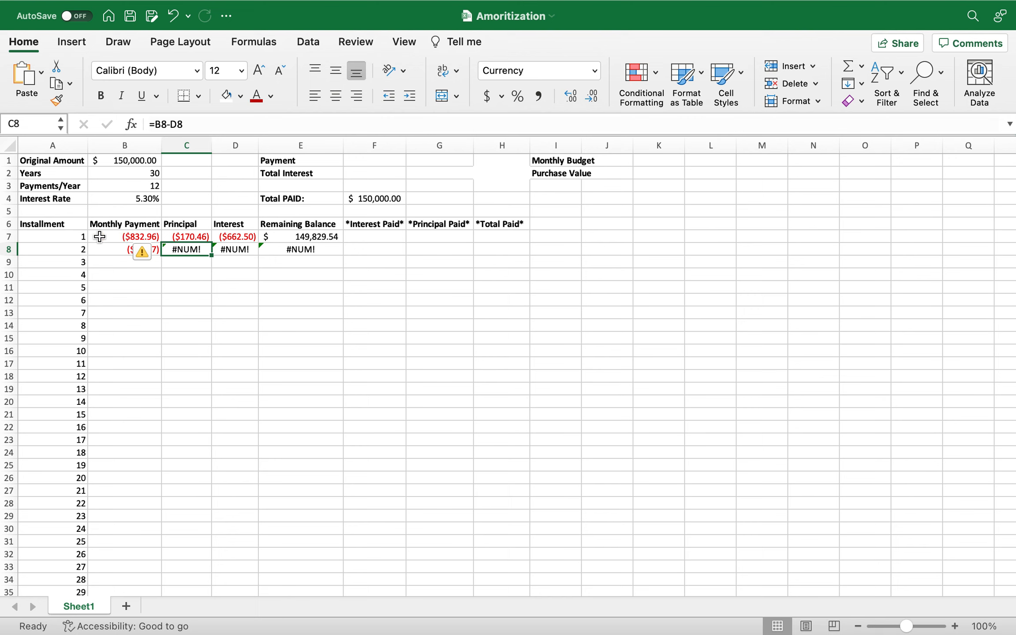
{"action": "left_click_drag", "start_coordinate": [100, 237], "coordinate": [327, 239]}
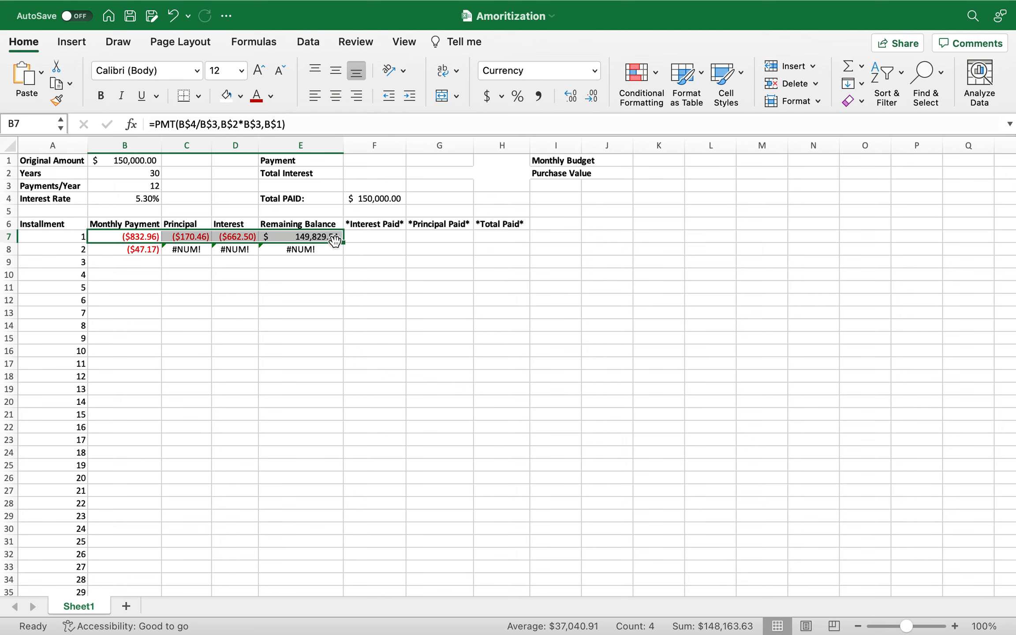
{"action": "double_click", "coordinate": [129, 238]}
{"action": "left_click_drag", "start_coordinate": [130, 238], "coordinate": [177, 238]}
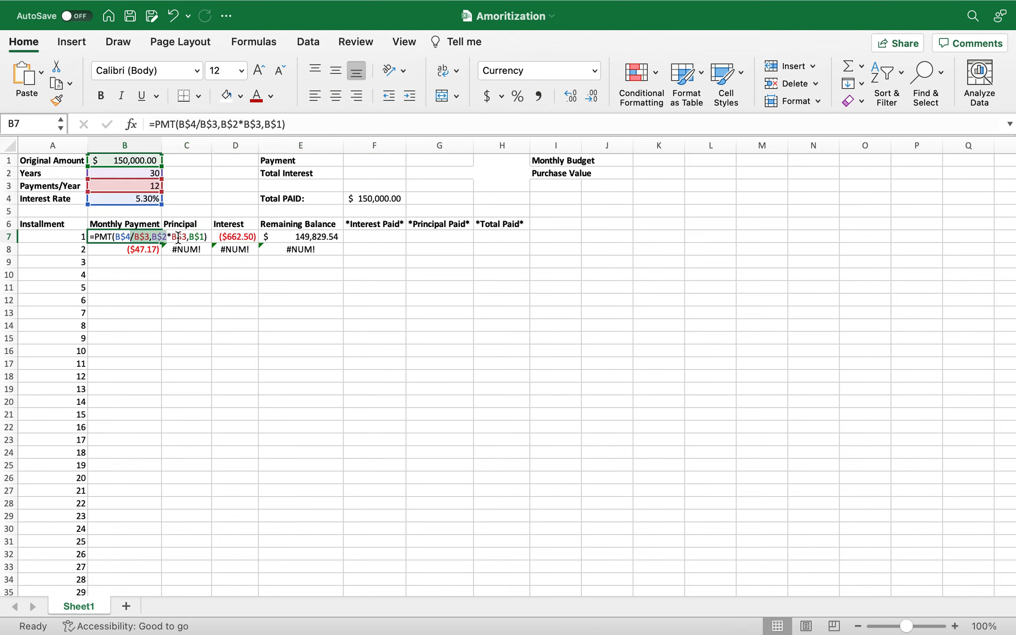
{"action": "key", "text": "Escape"}
{"action": "left_click", "coordinate": [249, 238]}
{"action": "left_click_drag", "start_coordinate": [249, 237], "coordinate": [142, 239]}
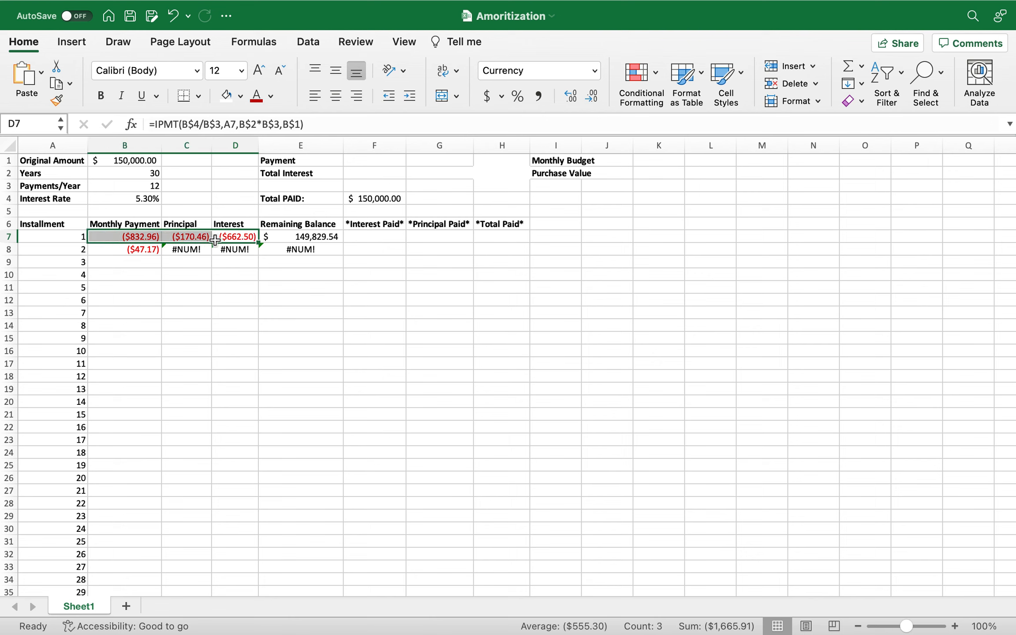
{"action": "left_click_drag", "start_coordinate": [257, 242], "coordinate": [260, 256]}
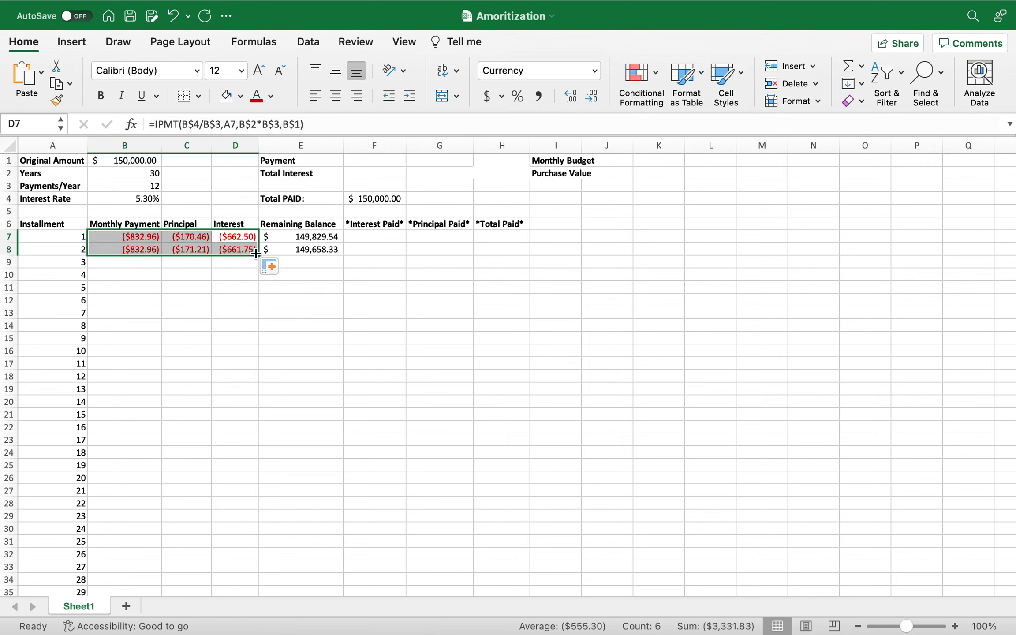
Fill the formulas in B8:E8 down through the remaining installments of the schedule.
{"action": "left_click", "coordinate": [128, 251]}
{"action": "left_click_drag", "start_coordinate": [128, 252], "coordinate": [338, 275]}
{"action": "left_click", "coordinate": [421, 254]}
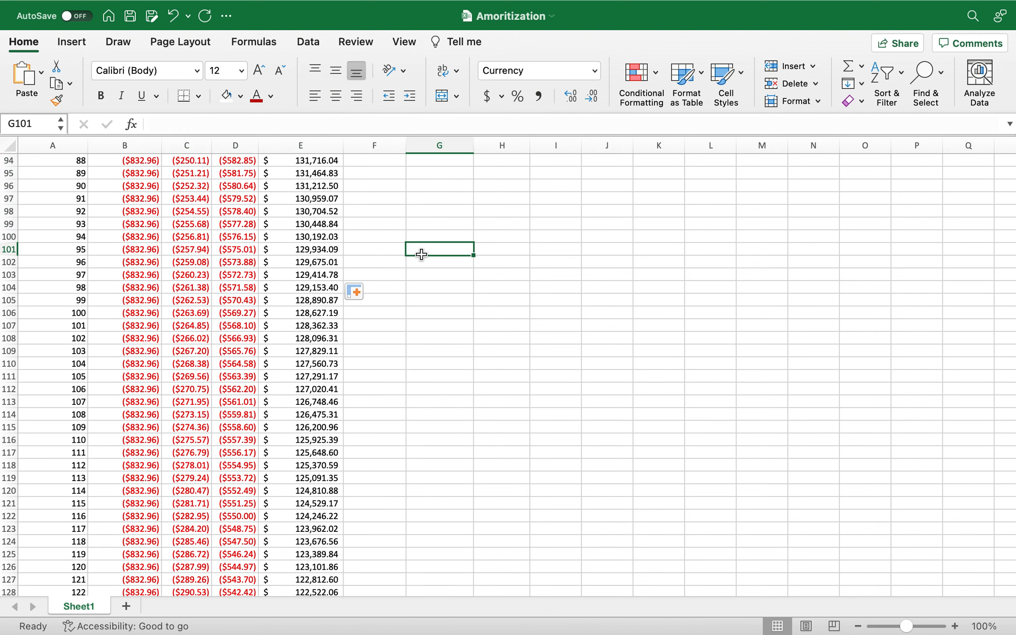
Examine the filled payment, principal, interest and balance rows from about row 101 back up to row 15.
{"action": "key", "text": "Up"}
{"action": "key", "text": "Up"}
{"action": "key", "text": "Up"}
{"action": "key", "text": "Up"}
{"action": "key", "text": "Up"}
{"action": "key", "text": "Up"}
{"action": "key", "text": "Up"}
{"action": "key", "text": "Up"}
{"action": "key", "text": "Up"}
{"action": "key", "text": "Up"}
{"action": "key", "text": "Up"}
{"action": "key", "text": "Up"}
{"action": "key", "text": "Up"}
{"action": "key", "text": "Up"}
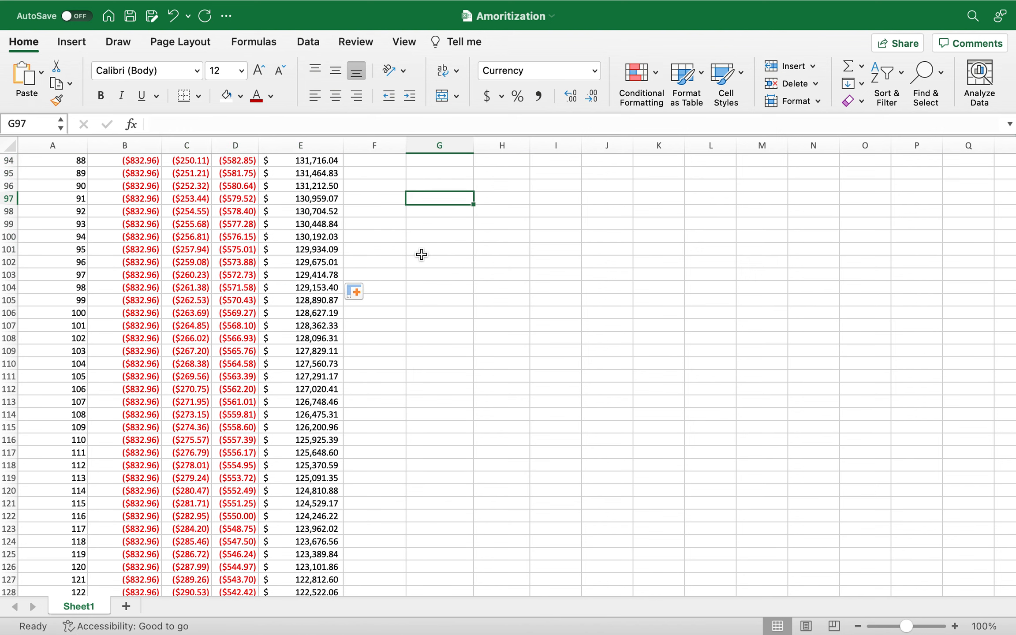
{"action": "key", "text": "Up"}
{"action": "key", "text": "Up"}
{"action": "key", "text": "Up"}
{"action": "key", "text": "Up"}
{"action": "key", "text": "Up"}
{"action": "key", "text": "Up"}
{"action": "key", "text": "Up"}
{"action": "key", "text": "Up"}
{"action": "key", "text": "Up"}
{"action": "key", "text": "Up"}
{"action": "key", "text": "Up"}
{"action": "key", "text": "Up"}
{"action": "key", "text": "Up"}
{"action": "key", "text": "Up"}
{"action": "key", "text": "Up"}
{"action": "key", "text": "Up"}
{"action": "key", "text": "Up"}
{"action": "key", "text": "Up"}
{"action": "key", "text": "Up"}
{"action": "key", "text": "Up"}
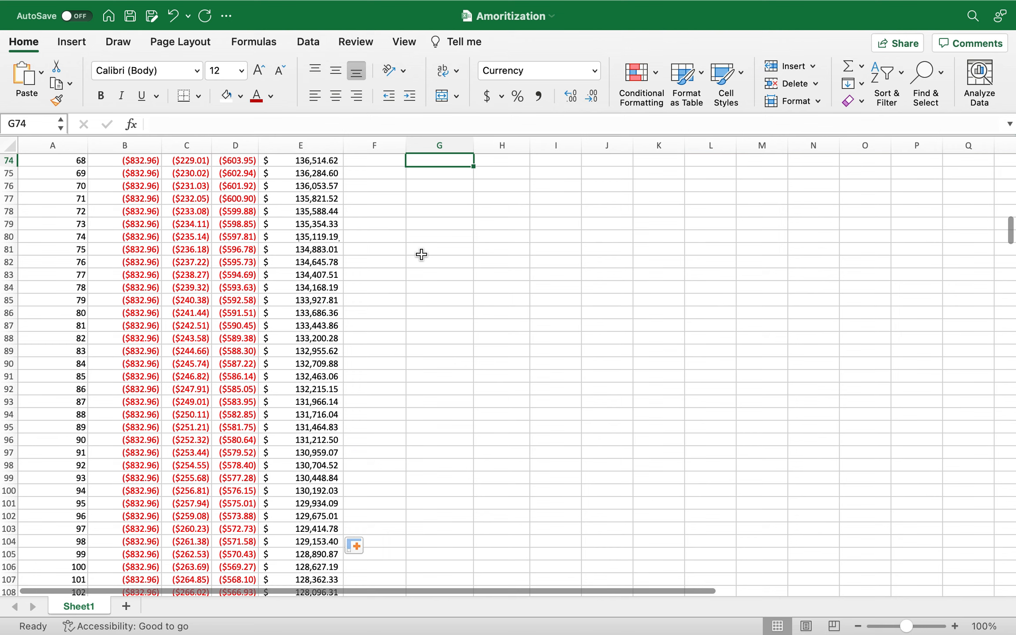
{"action": "key", "text": "Up"}
{"action": "key", "text": "Up"}
{"action": "key", "text": "Up"}
{"action": "key", "text": "Up"}
{"action": "key", "text": "Up"}
{"action": "key", "text": "Up"}
{"action": "key", "text": "Up"}
{"action": "key", "text": "Up"}
{"action": "key", "text": "Up"}
{"action": "key", "text": "Up"}
{"action": "key", "text": "Up"}
{"action": "key", "text": "Up"}
{"action": "key", "text": "Up"}
{"action": "key", "text": "Up"}
{"action": "key", "text": "Up"}
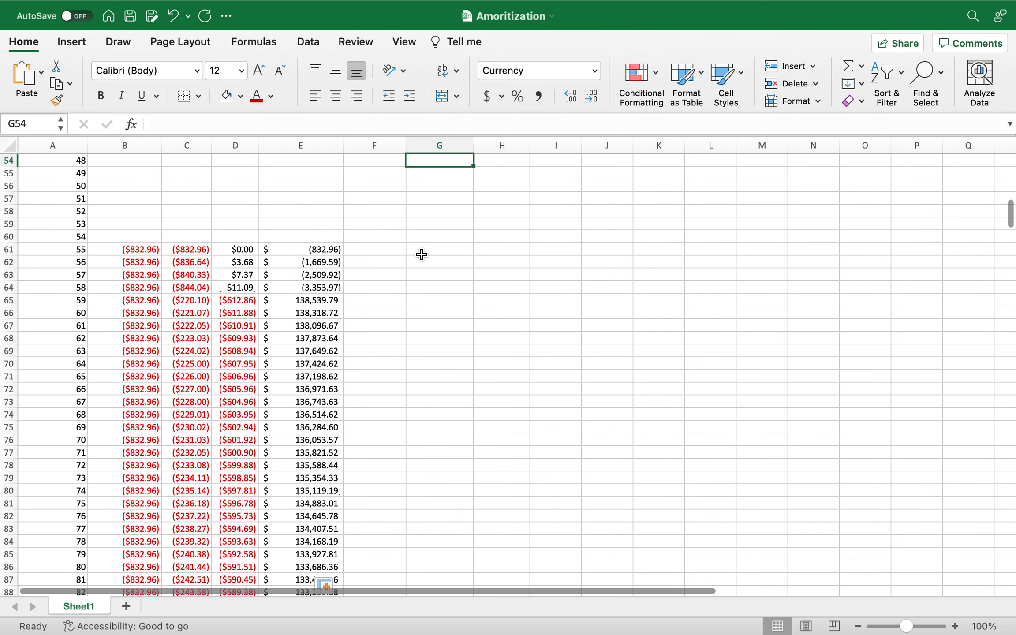
{"action": "key", "text": "Up"}
{"action": "key", "text": "Up"}
{"action": "key", "text": "Up"}
{"action": "key", "text": "Up"}
{"action": "key", "text": "Up"}
{"action": "key", "text": "Up"}
{"action": "key", "text": "Up"}
{"action": "key", "text": "Up"}
{"action": "left_click", "coordinate": [190, 267]}
{"action": "key", "text": "Up"}
{"action": "key", "text": "Up"}
{"action": "key", "text": "Up"}
{"action": "key", "text": "Up"}
{"action": "key", "text": "Up"}
{"action": "key", "text": "Up"}
{"action": "key", "text": "Up"}
{"action": "key", "text": "Up"}
{"action": "key", "text": "Up"}
{"action": "key", "text": "Up"}
{"action": "key", "text": "Up"}
{"action": "key", "text": "Up"}
{"action": "key", "text": "Up"}
{"action": "key", "text": "Up"}
{"action": "key", "text": "Up"}
{"action": "key", "text": "Up"}
{"action": "key", "text": "Up"}
{"action": "key", "text": "Up"}
{"action": "key", "text": "Up"}
{"action": "key", "text": "Up"}
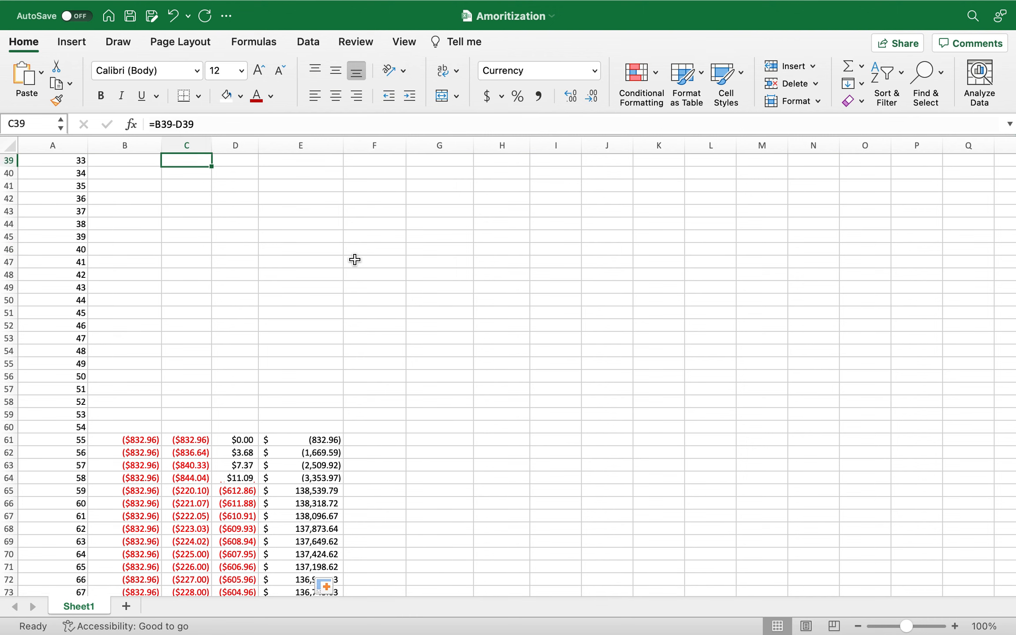
{"action": "key", "text": "Up"}
{"action": "key", "text": "Up"}
{"action": "key", "text": "Up"}
{"action": "key", "text": "Up"}
{"action": "key", "text": "Up"}
{"action": "key", "text": "Up"}
{"action": "key", "text": "Up"}
{"action": "key", "text": "Up"}
{"action": "key", "text": "Up"}
{"action": "key", "text": "Up"}
{"action": "key", "text": "Up"}
{"action": "key", "text": "Up"}
{"action": "key", "text": "Up"}
{"action": "key", "text": "Up"}
{"action": "key", "text": "Up"}
{"action": "key", "text": "Up"}
{"action": "key", "text": "Up"}
{"action": "key", "text": "Up"}
{"action": "key", "text": "Up"}
{"action": "key", "text": "Up"}
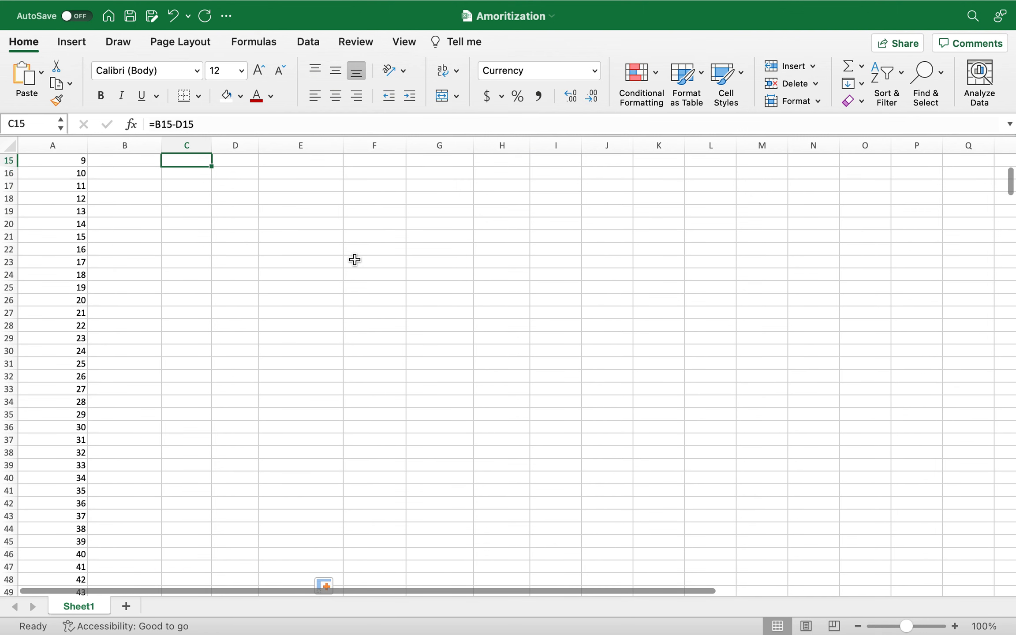
Refill the row 8 formulas in columns B to E down the upper rows of the schedule.
{"action": "left_click_drag", "start_coordinate": [146, 199], "coordinate": [341, 276]}
{"action": "left_click", "coordinate": [381, 268]}
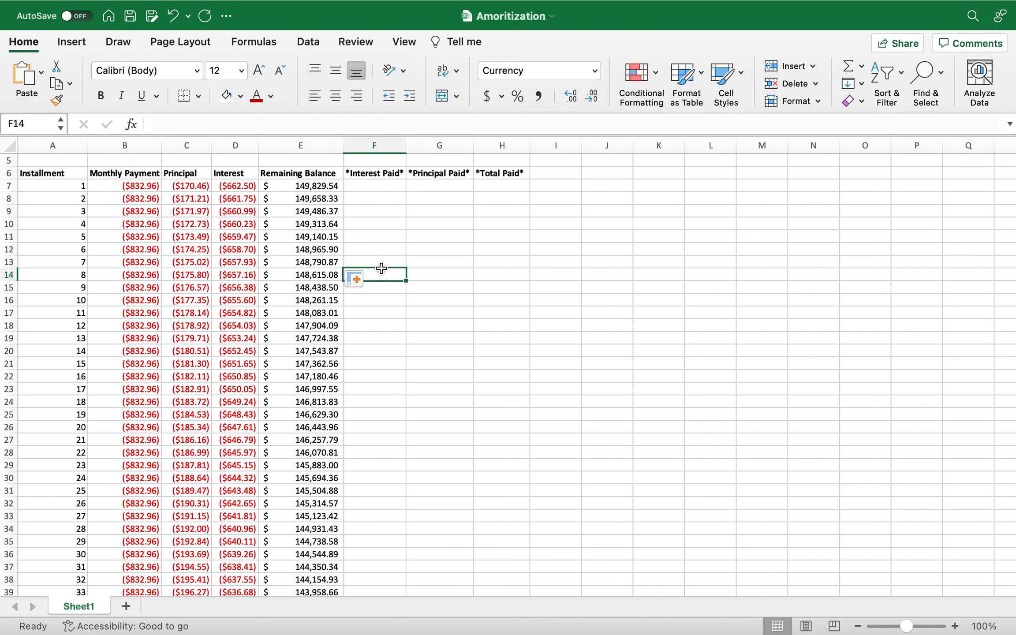
{"action": "left_click", "coordinate": [320, 265]}
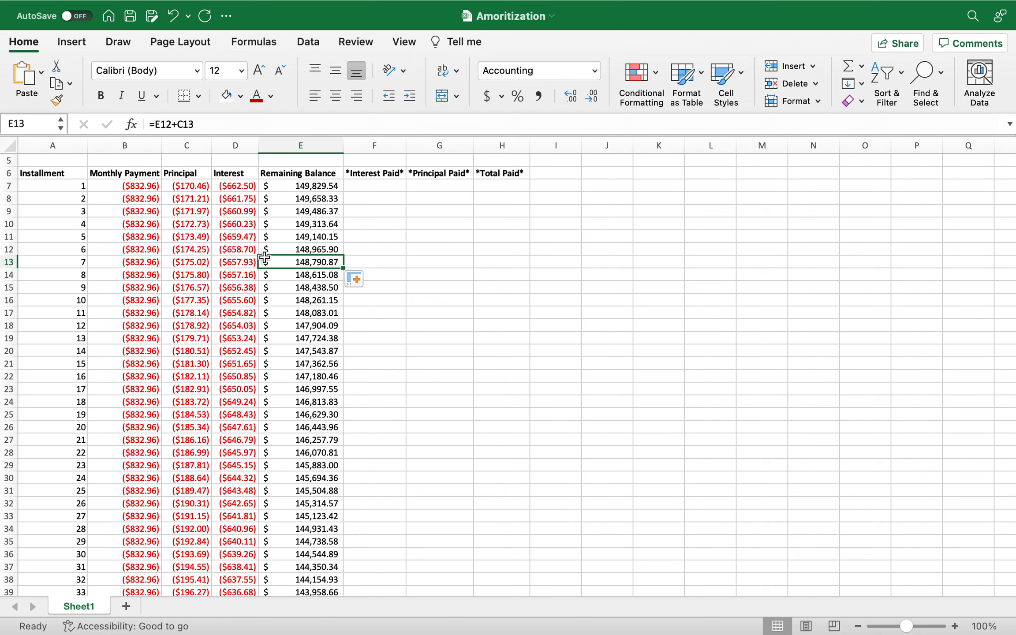
{"action": "key", "text": "Up"}
{"action": "key", "text": "Up"}
{"action": "key", "text": "Up"}
{"action": "key", "text": "Up"}
{"action": "key", "text": "Up"}
{"action": "key", "text": "Up"}
{"action": "key", "text": "Up"}
{"action": "key", "text": "Up"}
{"action": "key", "text": "Up"}
{"action": "key", "text": "Up"}
{"action": "key", "text": "Up"}
{"action": "key", "text": "Up"}
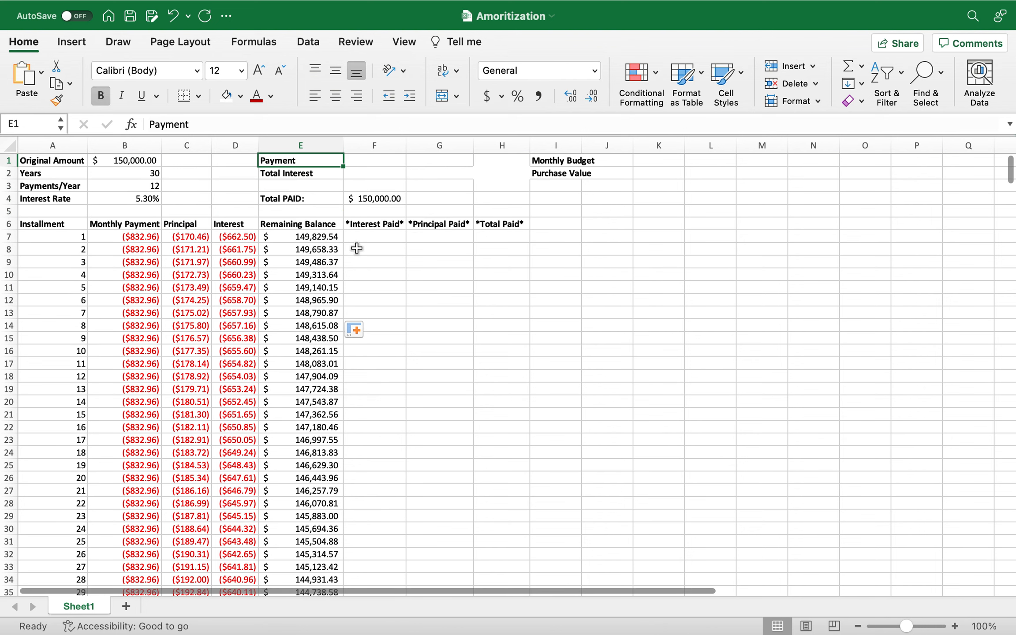
Add an extra payment to the third installment by changing B9 to =PMT(B$4/B$3,B$2*B$3,B$1)-67.04.
{"action": "left_click", "coordinate": [147, 260]}
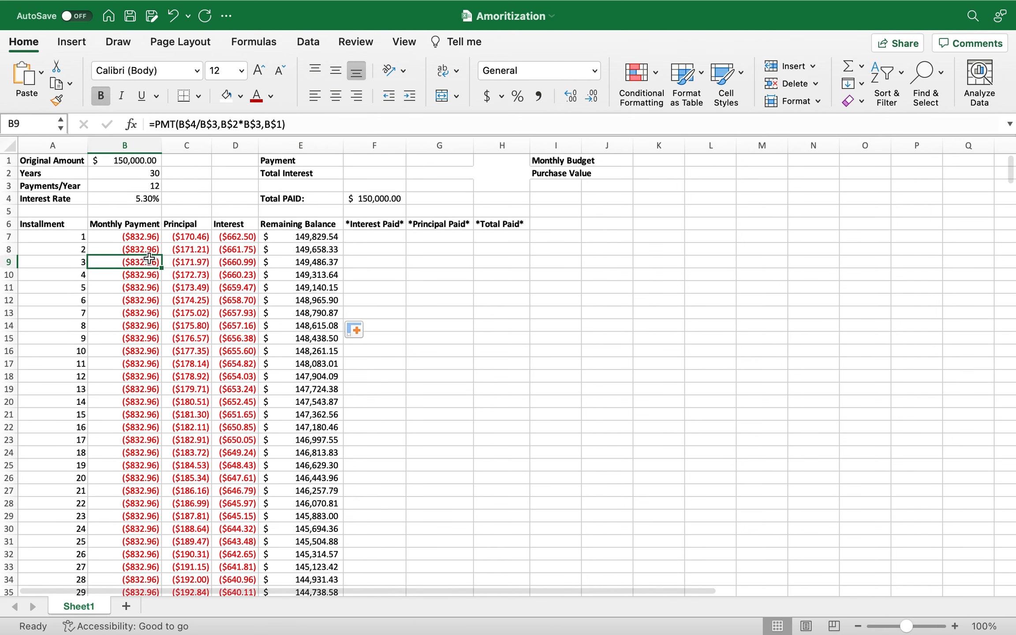
{"action": "left_click", "coordinate": [290, 125]}
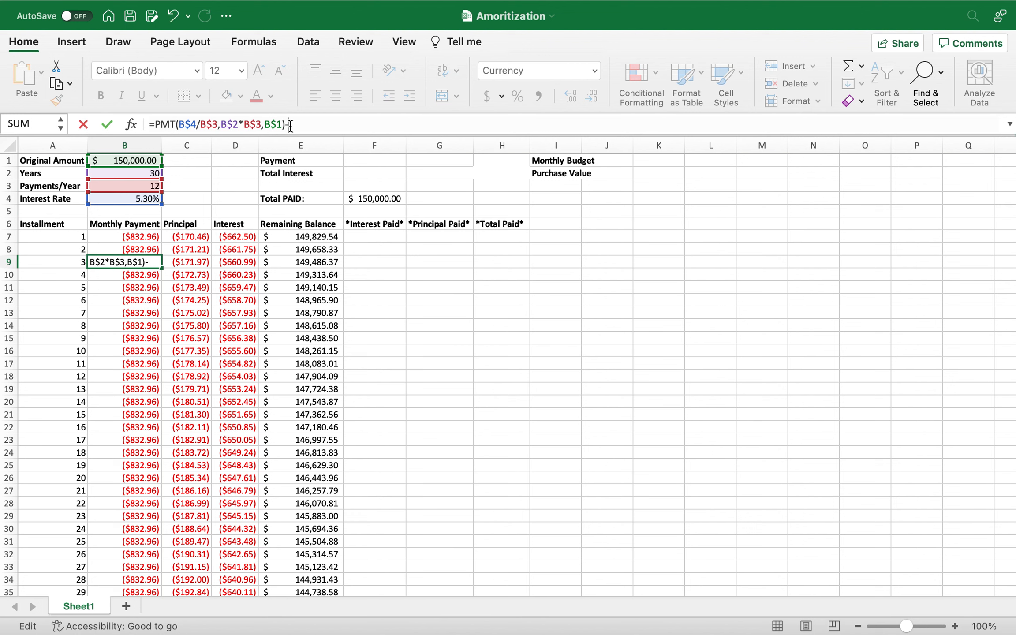
{"action": "type", "text": "-67.04"}
{"action": "key", "text": "Return"}
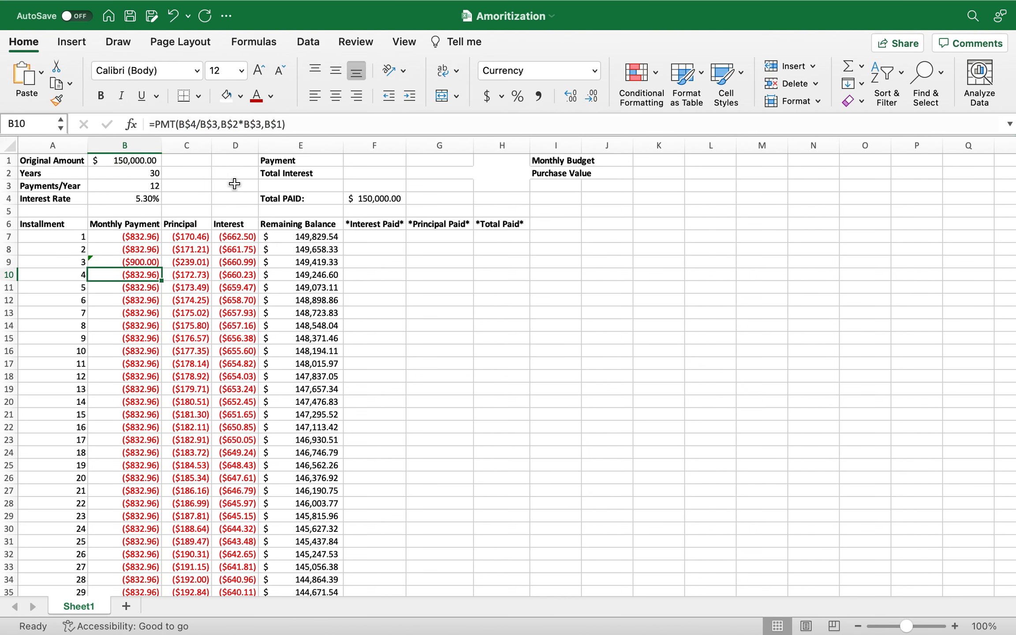
Fill the extra-payment formula in B9 down through installment 11 in B17.
{"action": "left_click", "coordinate": [143, 262]}
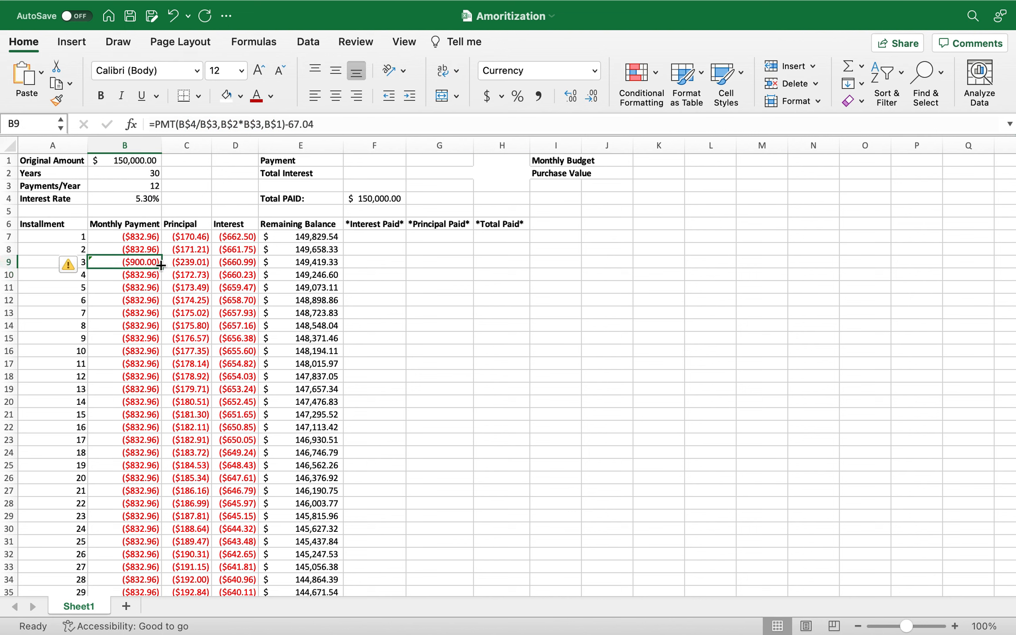
{"action": "left_click_drag", "start_coordinate": [163, 268], "coordinate": [158, 368]}
{"action": "left_click", "coordinate": [245, 275]}
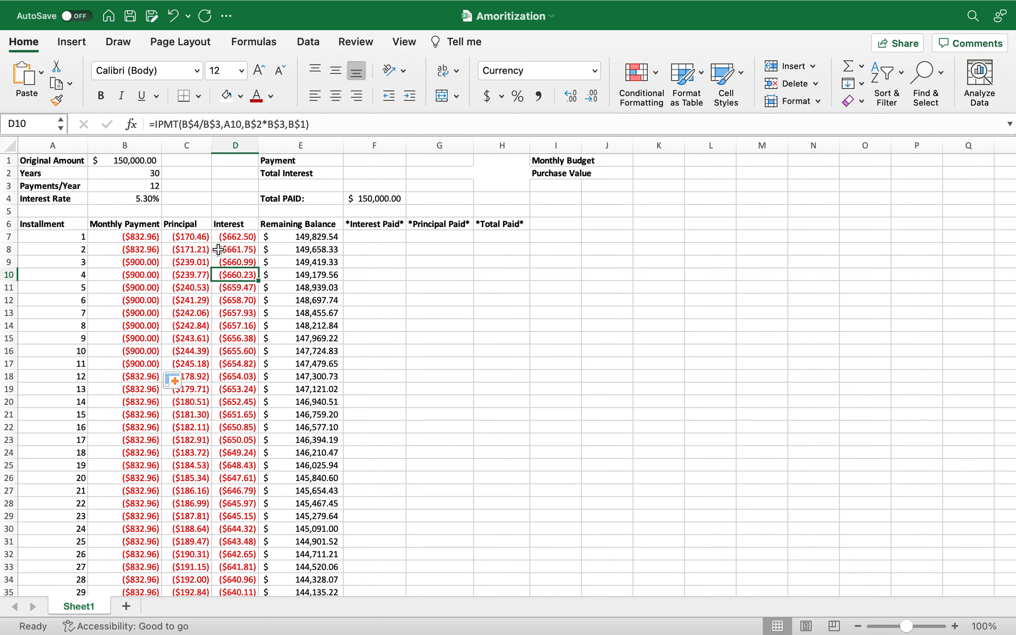
{"action": "left_click", "coordinate": [245, 238]}
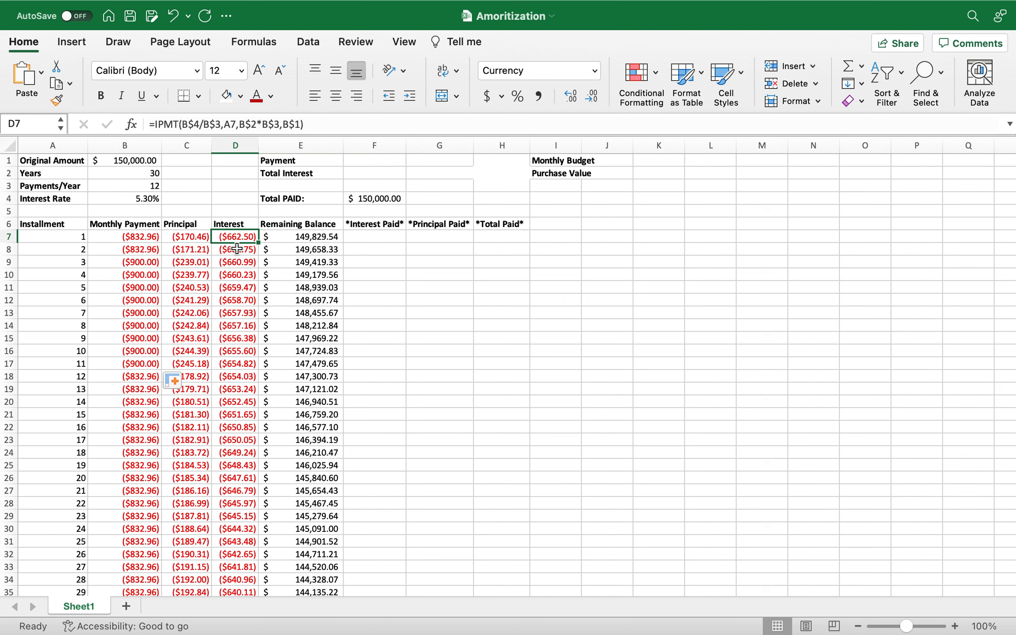
Enter =CUMIPMT(B4/B3,B2*B3,B1,1,B2*B3,0) in F2 to calculate the total interest.
{"action": "left_click", "coordinate": [357, 176]}
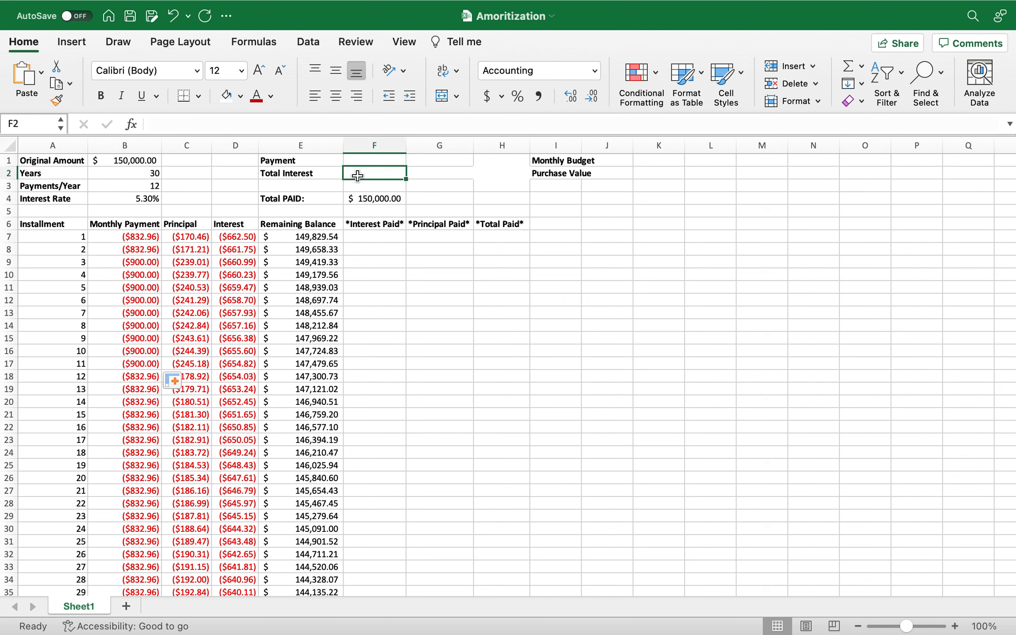
{"action": "type", "text": "="}
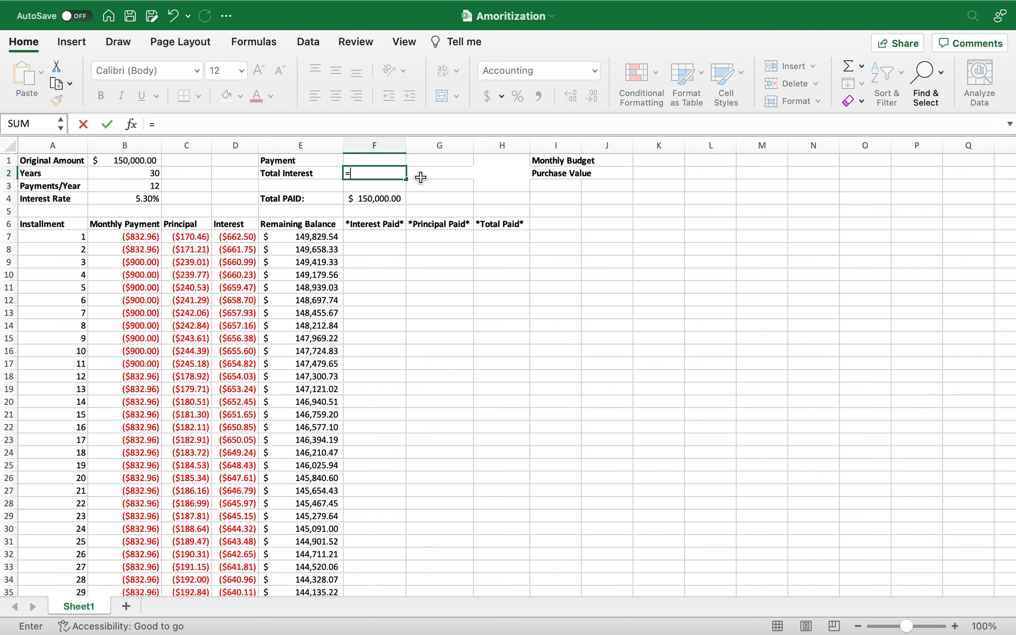
{"action": "type", "text": "cum"}
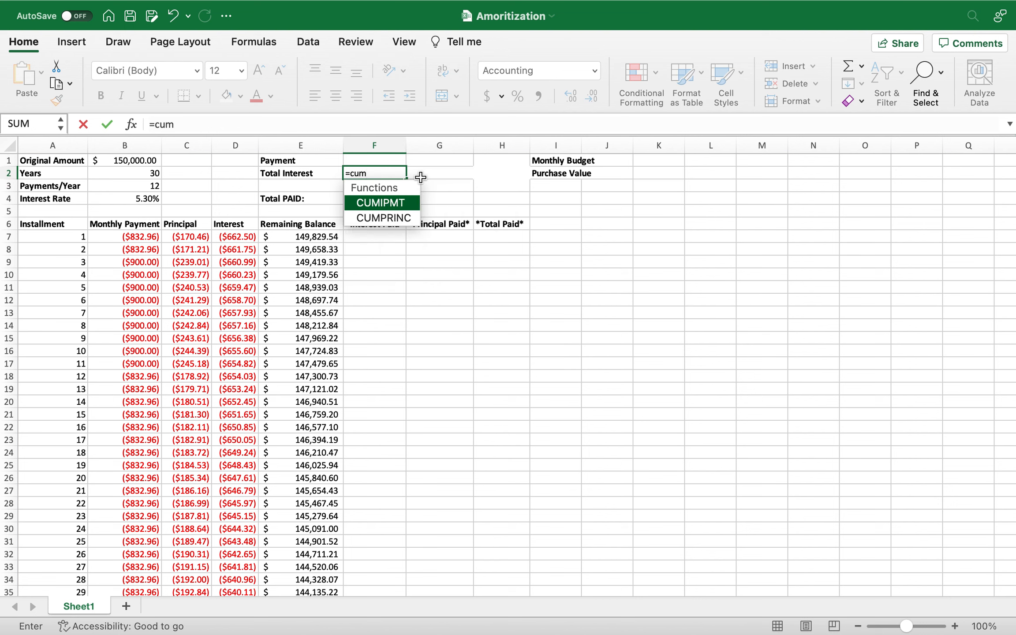
{"action": "type", "text": "ipmt"}
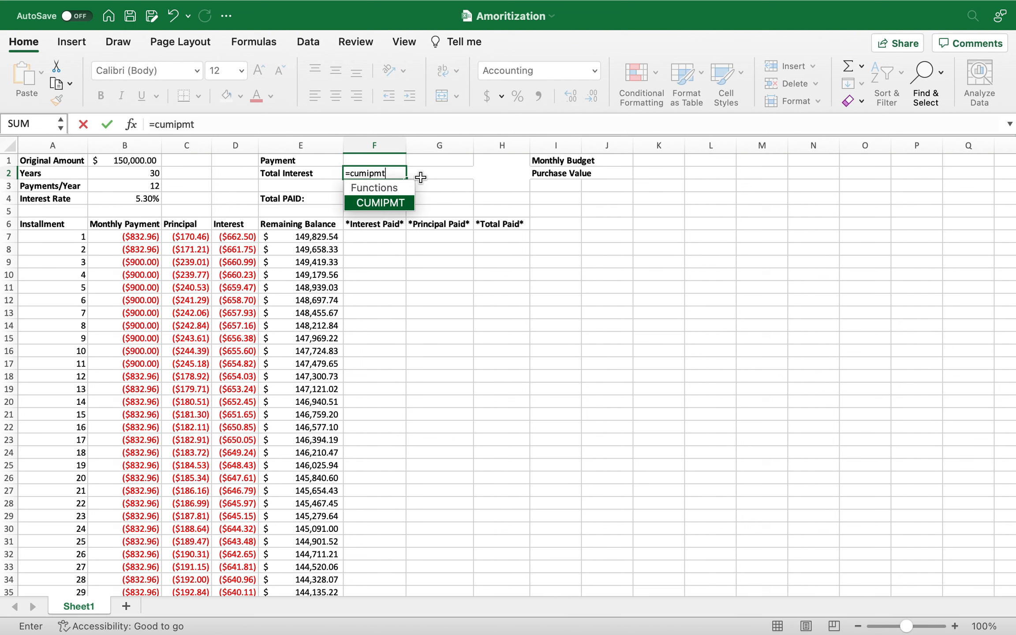
{"action": "type", "text": "("}
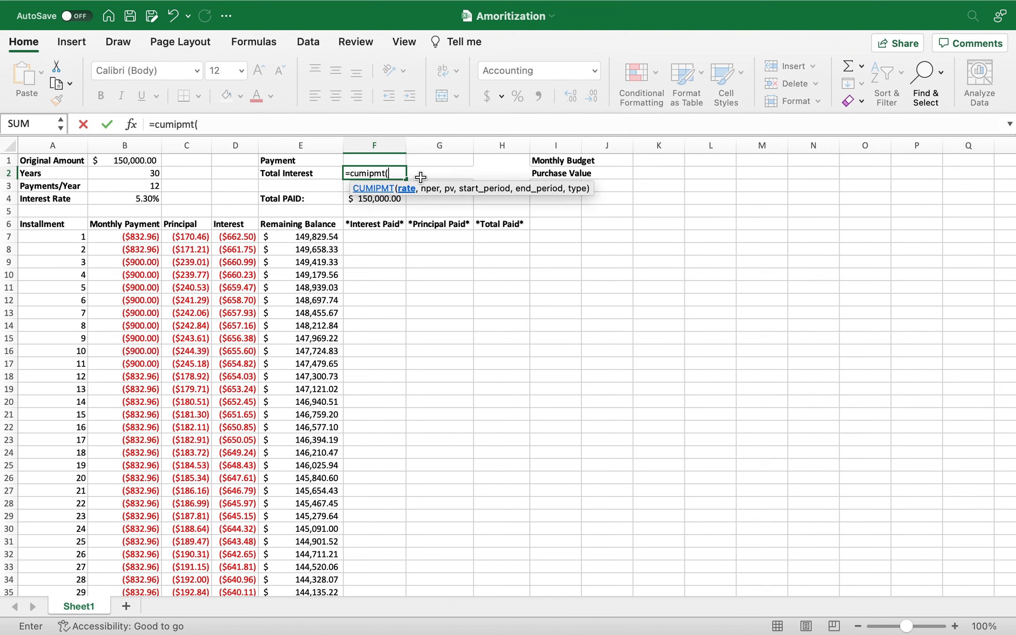
{"action": "left_click", "coordinate": [148, 199]}
{"action": "type", "text": "/"}
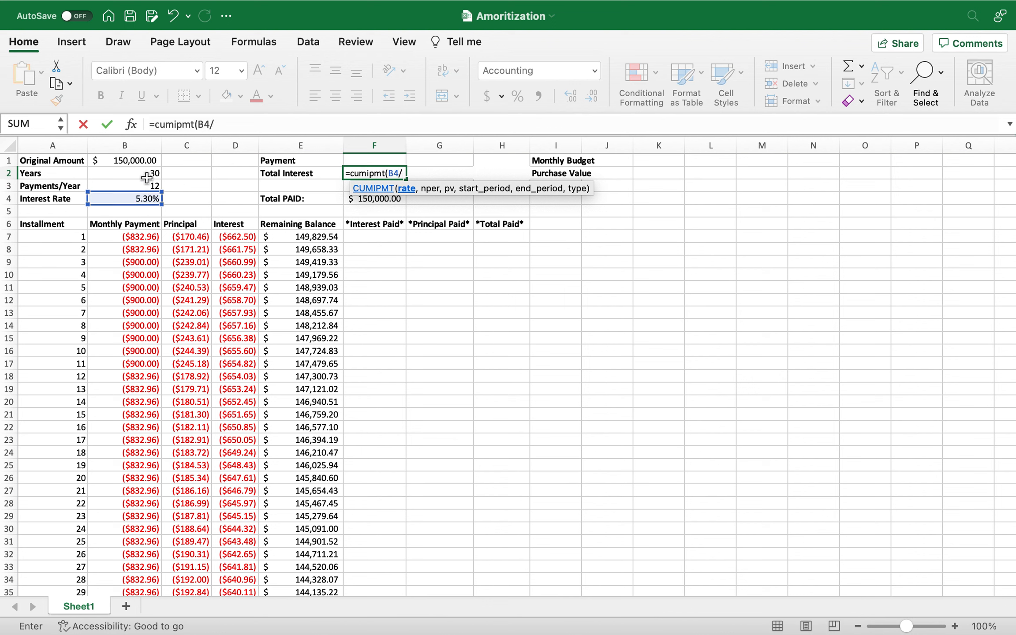
{"action": "left_click", "coordinate": [146, 186]}
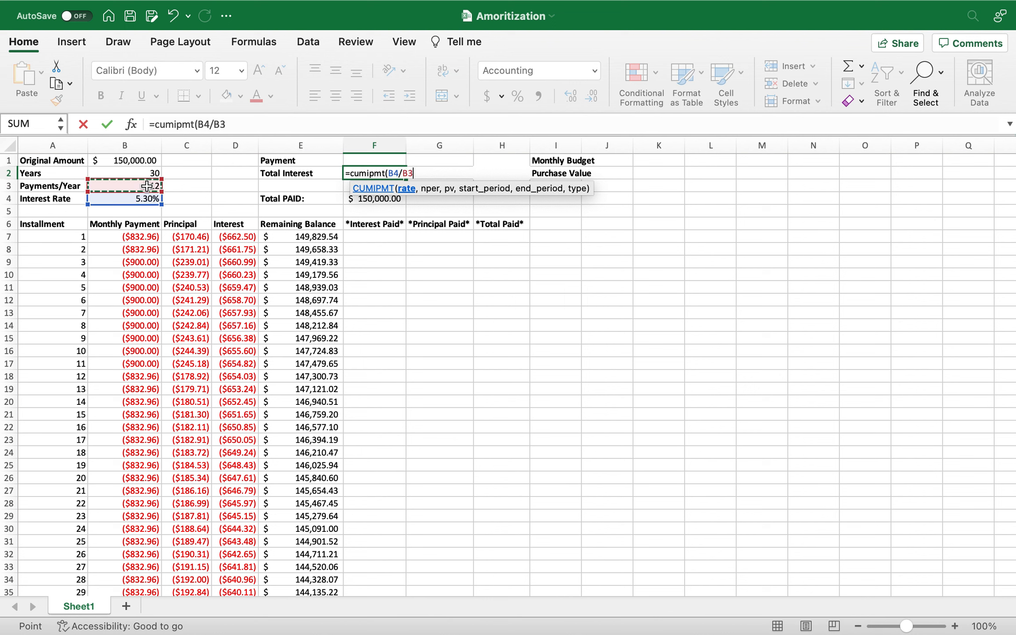
{"action": "type", "text": ","}
{"action": "left_click", "coordinate": [125, 176]}
{"action": "type", "text": "*"}
{"action": "left_click", "coordinate": [127, 188]}
{"action": "type", "text": ","}
{"action": "left_click", "coordinate": [116, 162]}
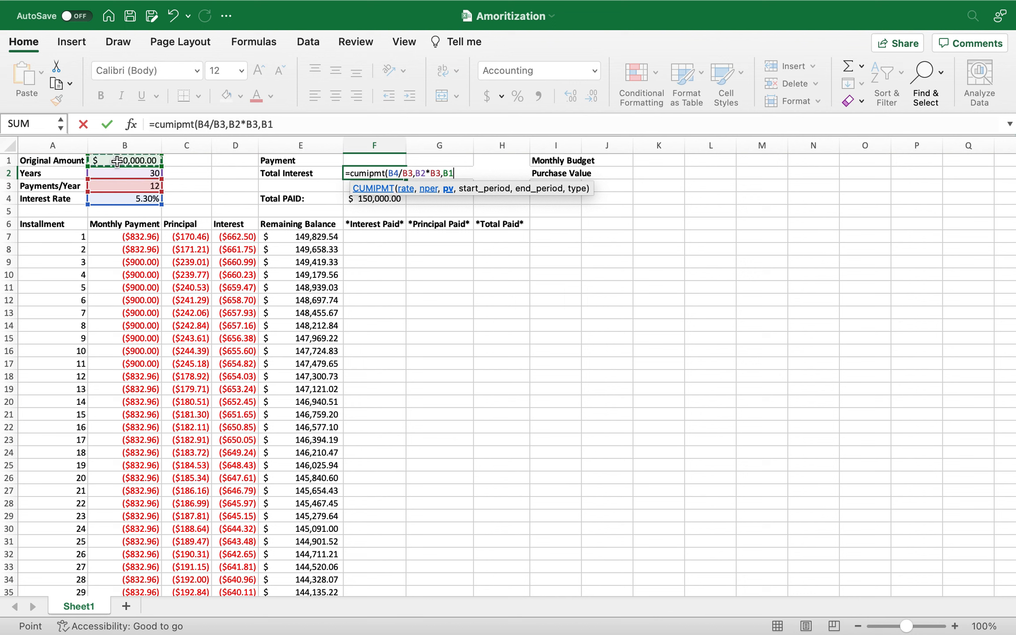
{"action": "type", "text": ",1"}
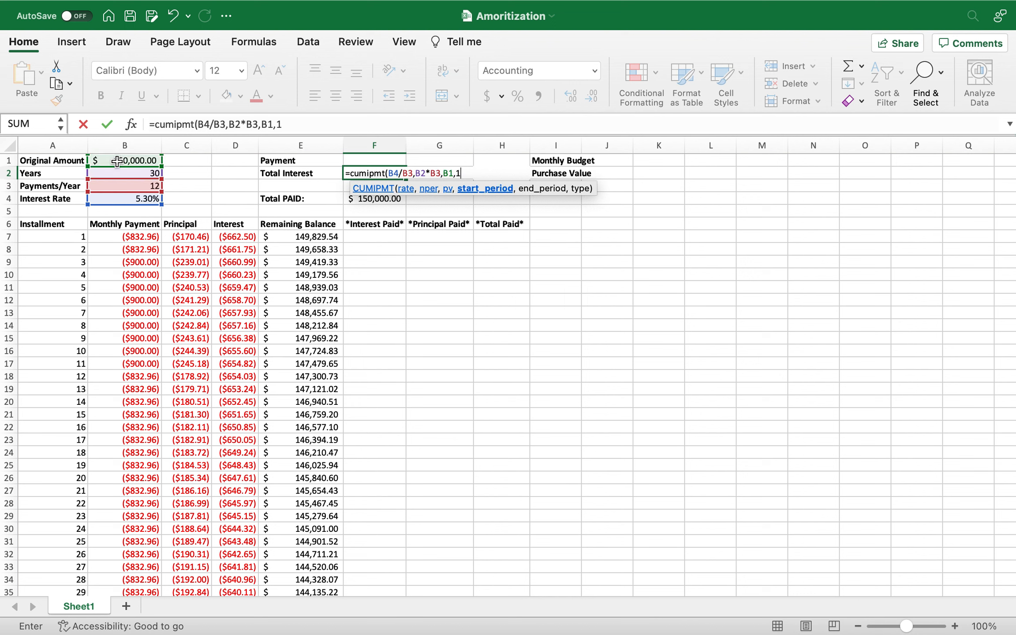
{"action": "type", "text": ","}
{"action": "left_click", "coordinate": [134, 170]}
{"action": "type", "text": "*"}
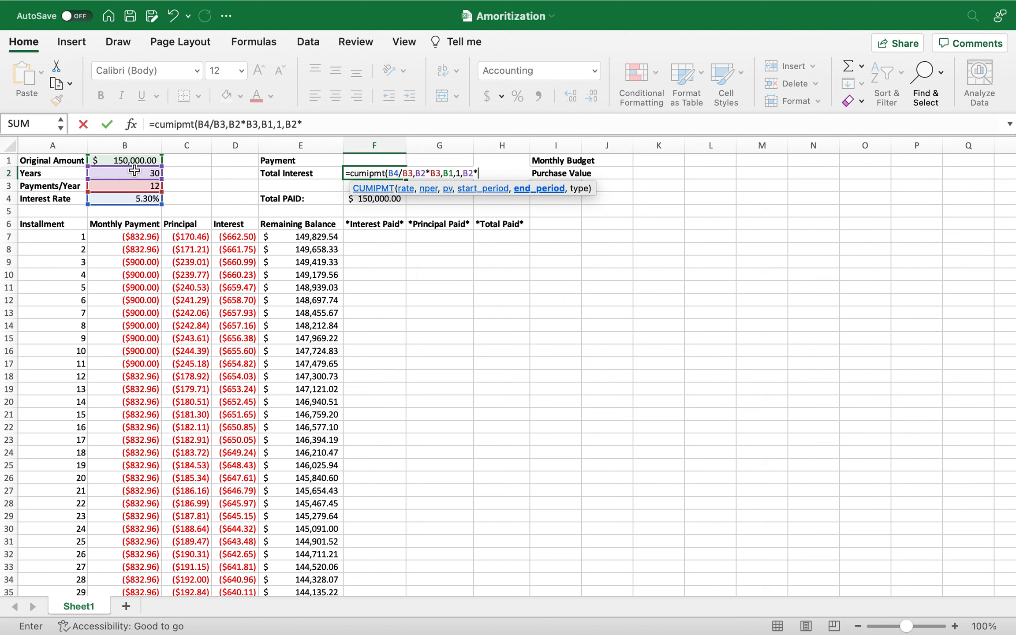
{"action": "left_click", "coordinate": [126, 187]}
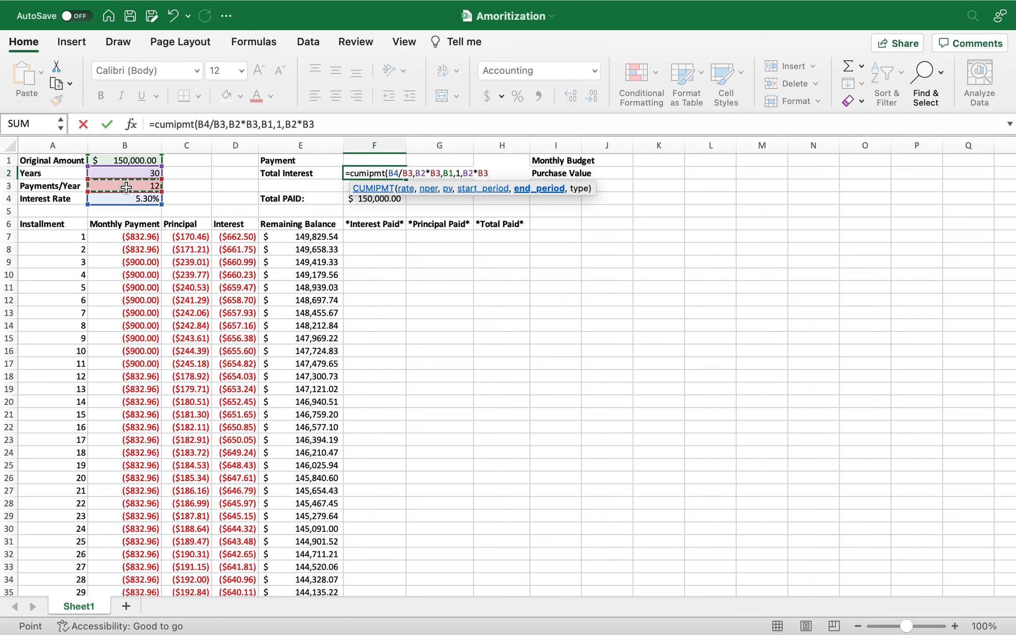
{"action": "type", "text": ",0)"}
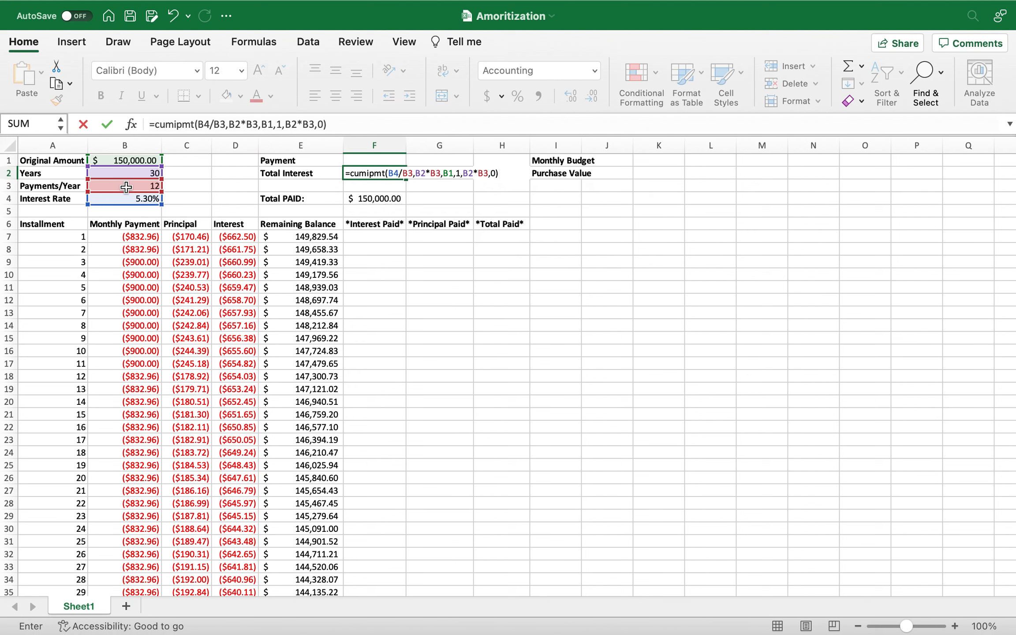
{"action": "key", "text": "Return"}
Negate the total interest formula in F2 so it reads =-CUMIPMT(B4/B3,B2*B3,B1,1,B2*B3,0).
{"action": "left_click", "coordinate": [363, 172]}
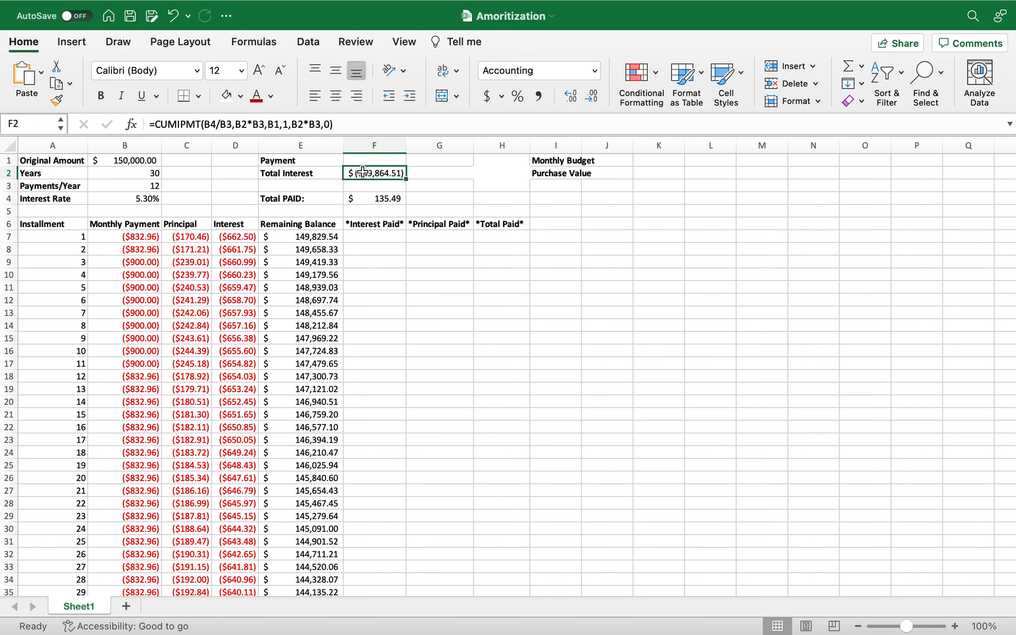
{"action": "left_click", "coordinate": [158, 124]}
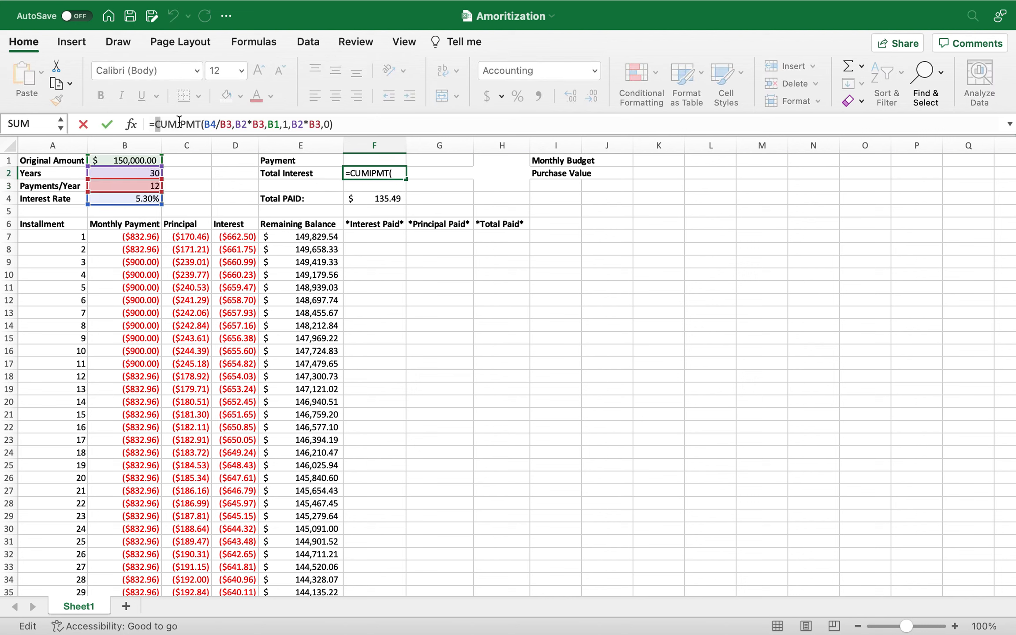
{"action": "type", "text": "-"}
{"action": "key", "text": "Return"}
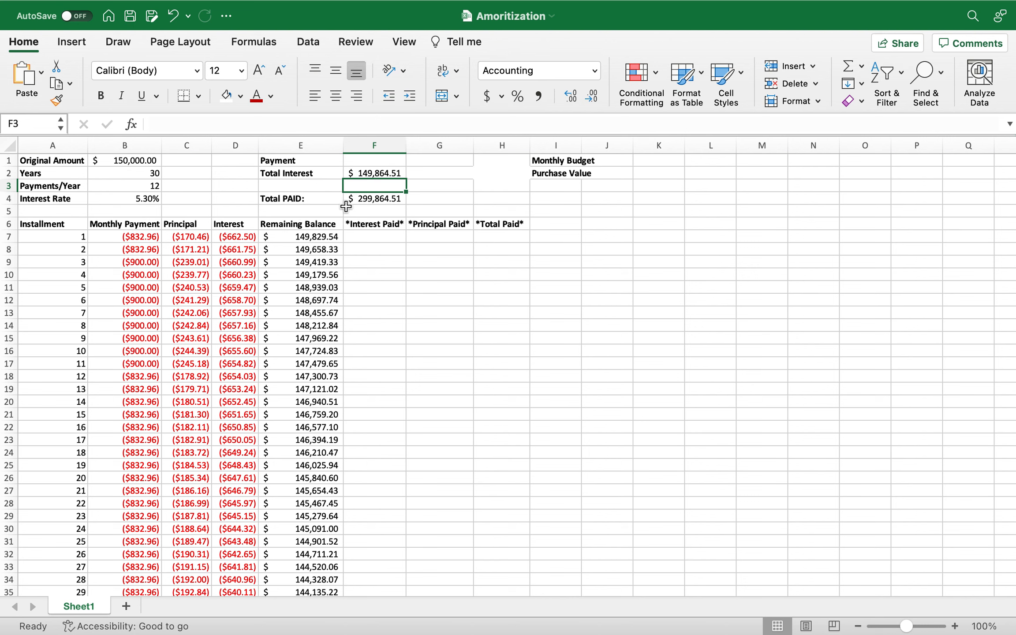
{"action": "left_click", "coordinate": [382, 174]}
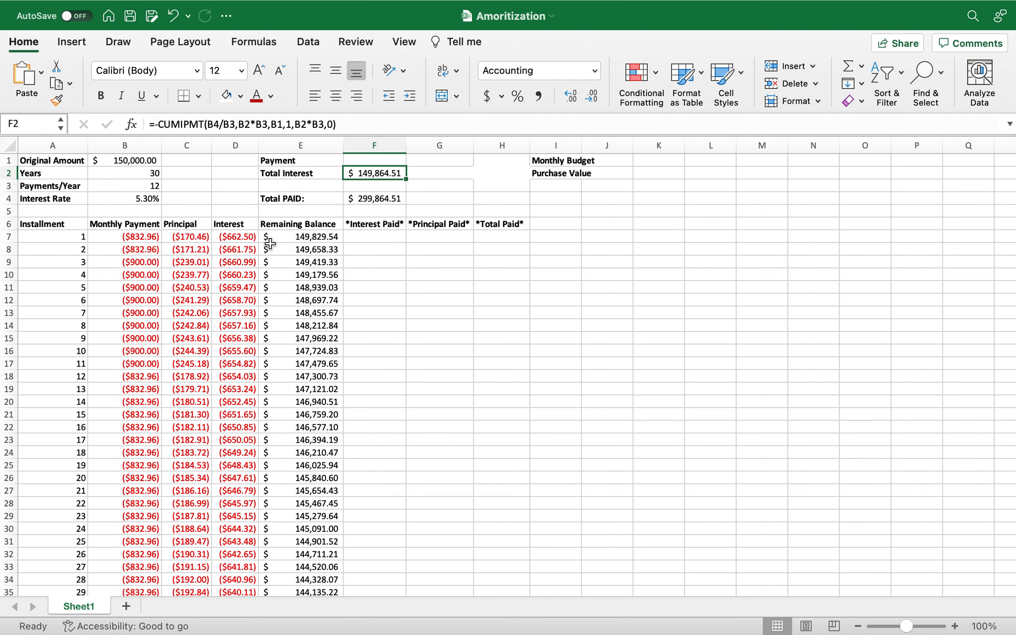
Replace the first installment's interest formula in D7 with =B1*(B4/B3).
{"action": "left_click", "coordinate": [239, 237]}
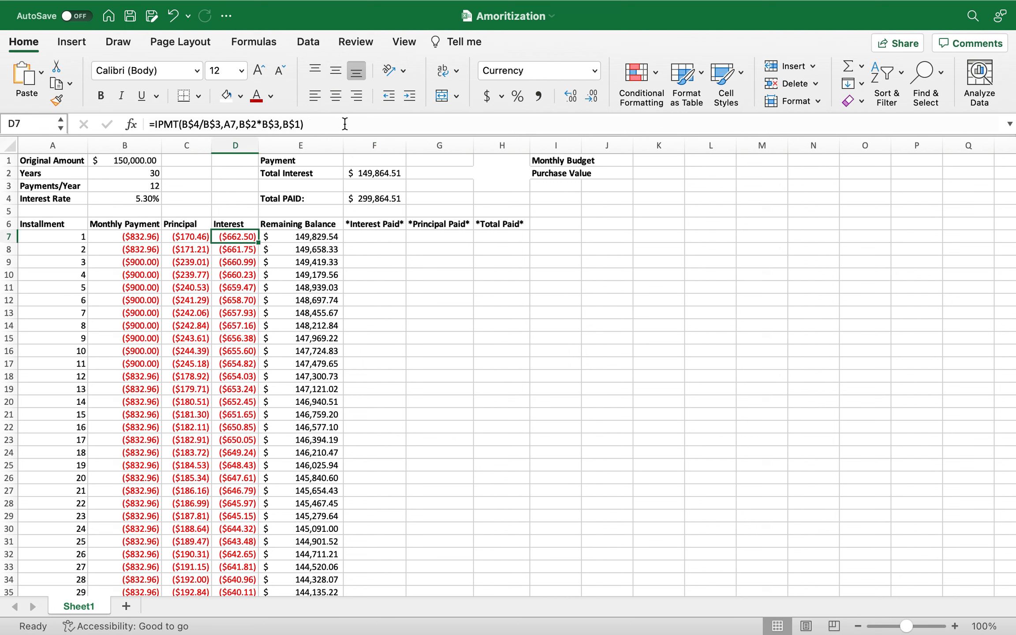
{"action": "left_click_drag", "start_coordinate": [338, 124], "coordinate": [158, 124]}
{"action": "type", "text": "I"}
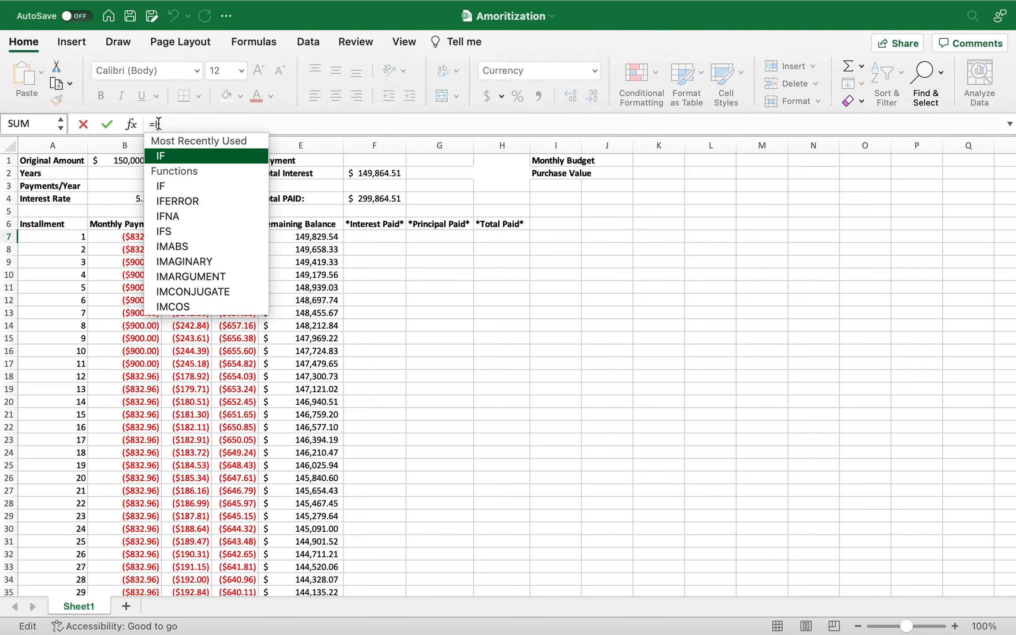
{"action": "key", "text": "BackSpace"}
{"action": "left_click", "coordinate": [129, 157]}
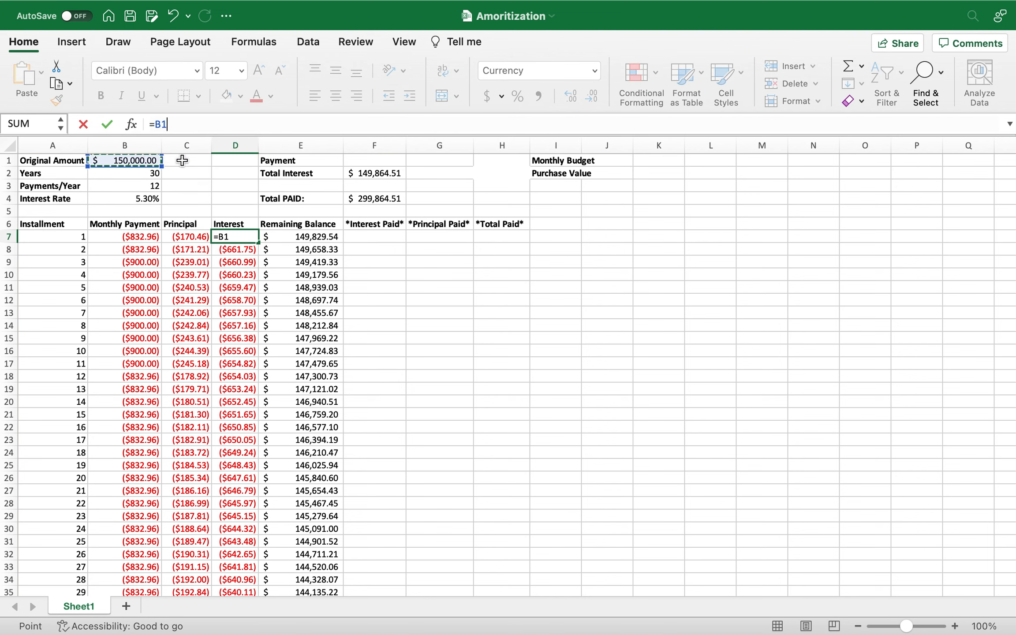
{"action": "type", "text": "*"}
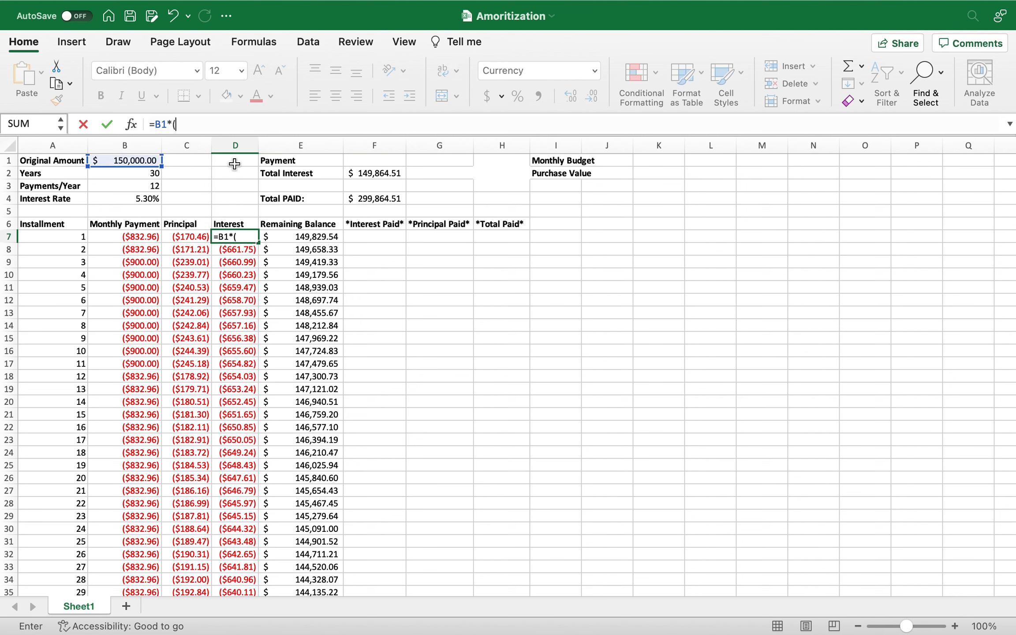
{"action": "left_click", "coordinate": [147, 198]}
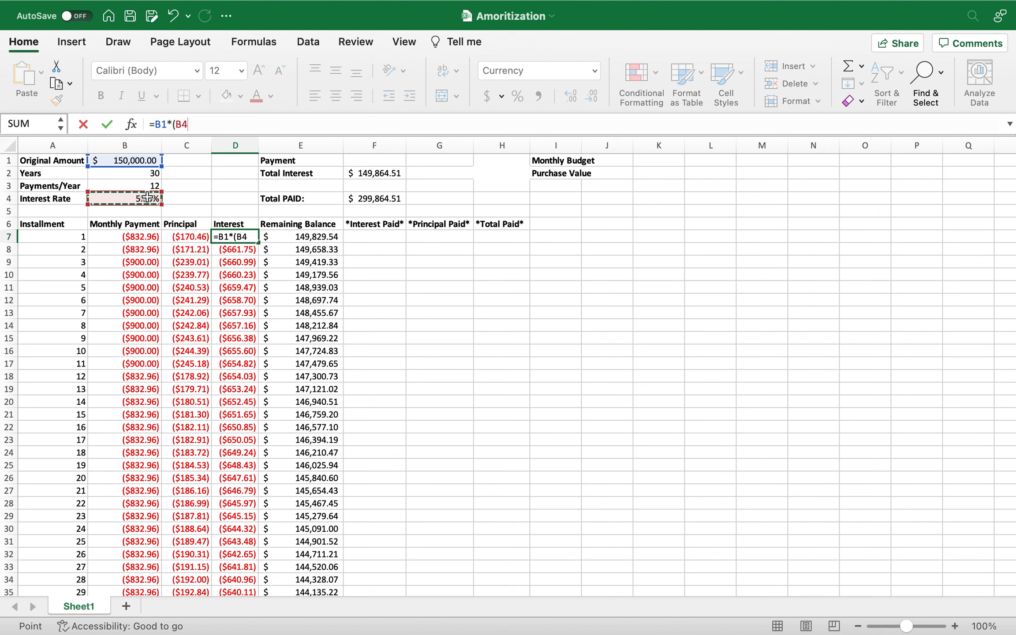
{"action": "type", "text": "/"}
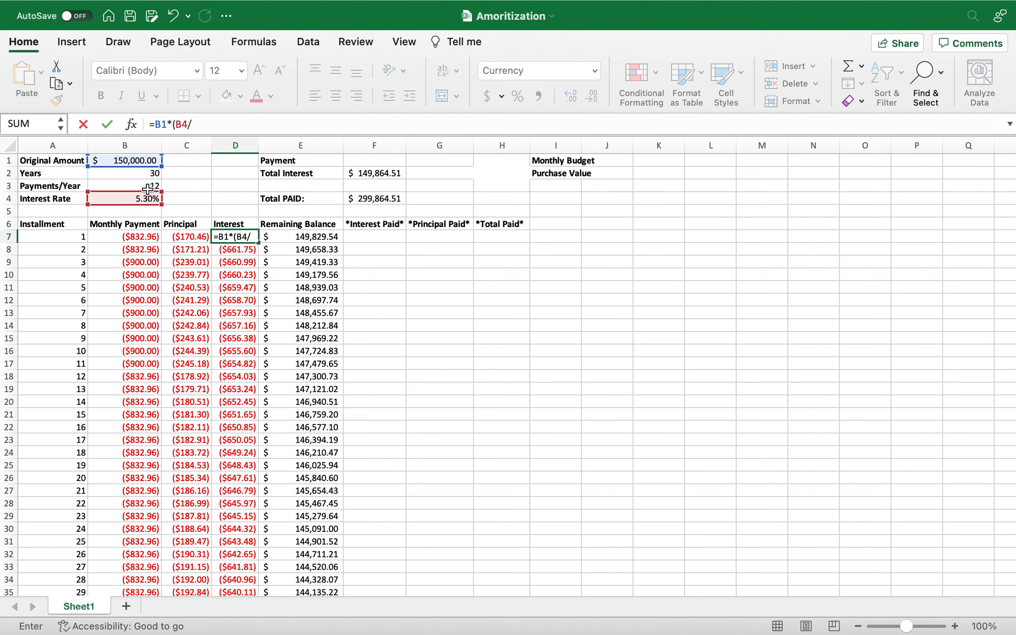
{"action": "left_click", "coordinate": [147, 186]}
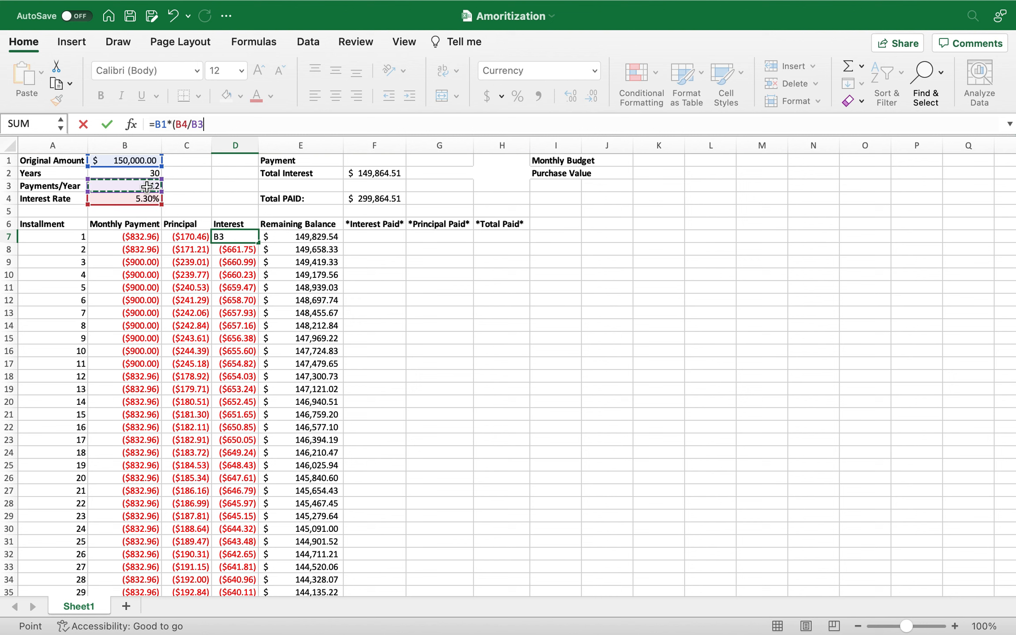
{"action": "type", "text": ")"}
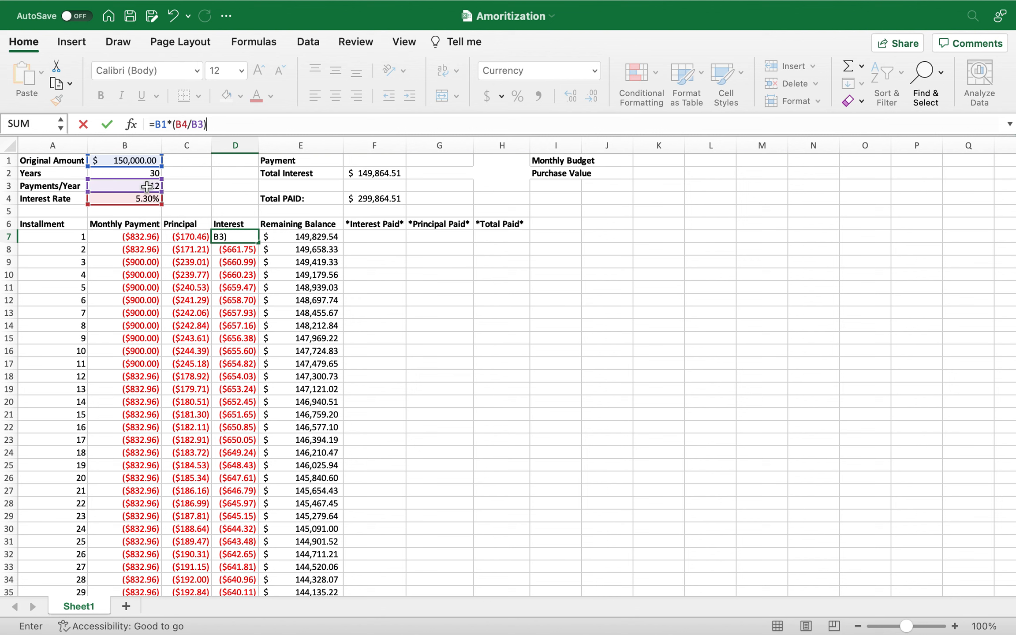
{"action": "key", "text": "Return"}
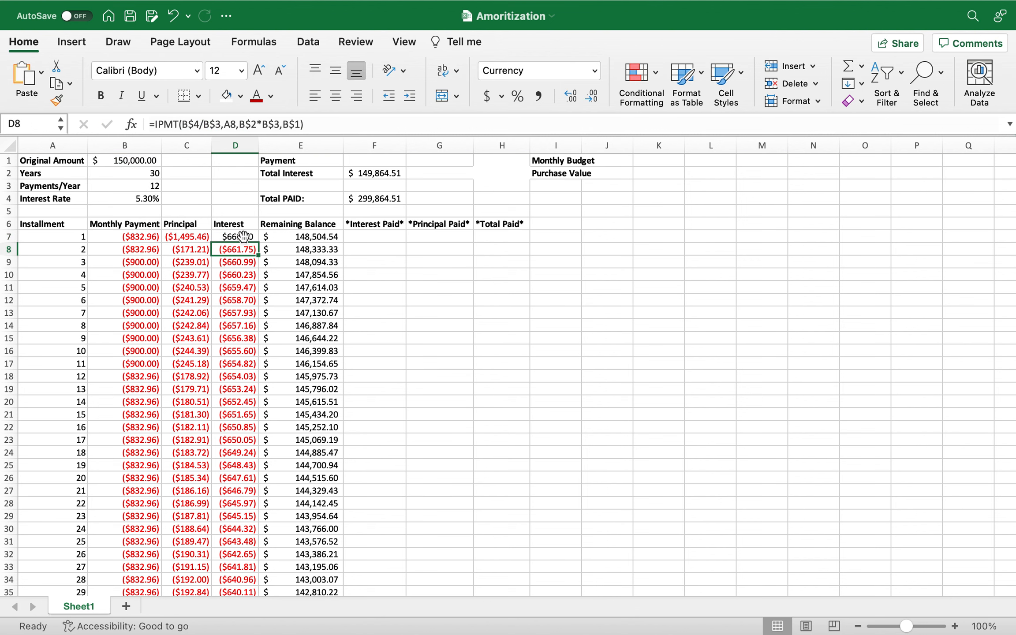
Add a minus sign to the D7 interest formula so it reads =-B1*(B4/B3).
{"action": "left_click", "coordinate": [243, 236]}
{"action": "left_click", "coordinate": [156, 123]}
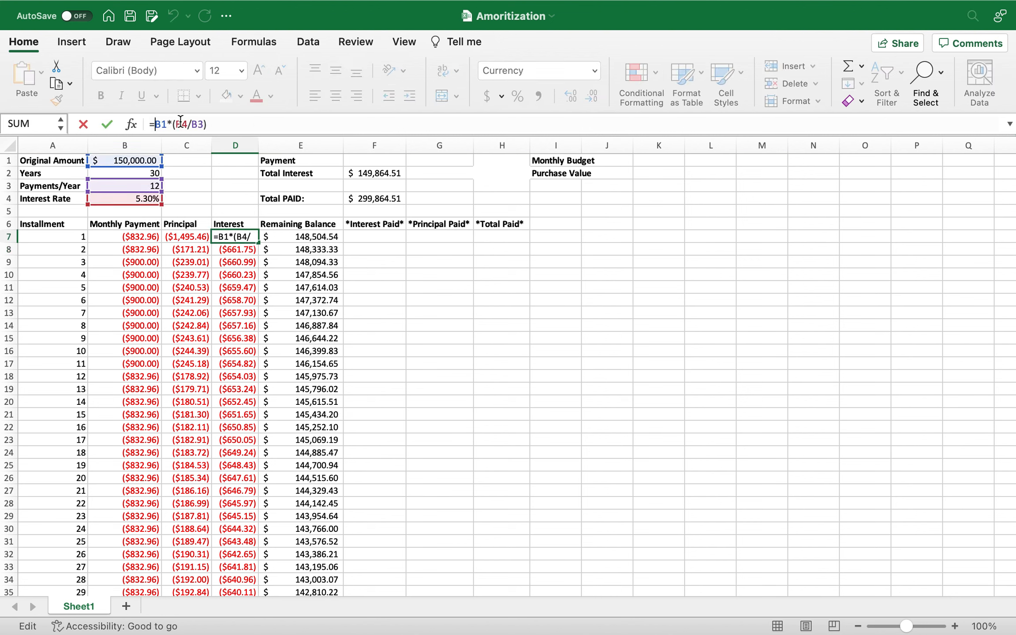
{"action": "type", "text": "-"}
{"action": "key", "text": "Return"}
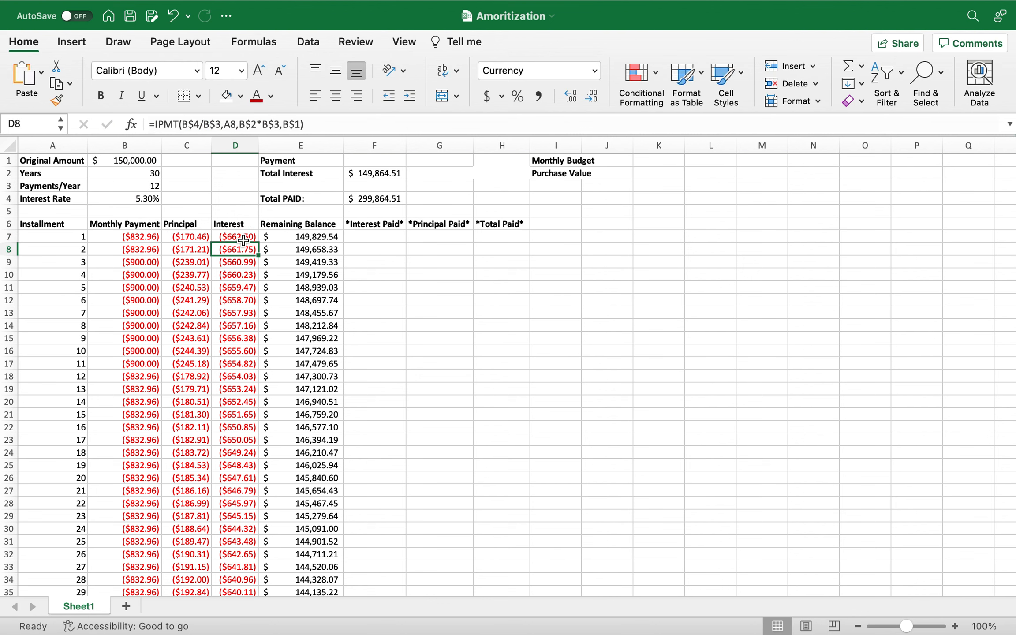
Fill the D7 interest formula down to D8 and replace its B2 reference with the previous balance, E7.
{"action": "left_click", "coordinate": [246, 237]}
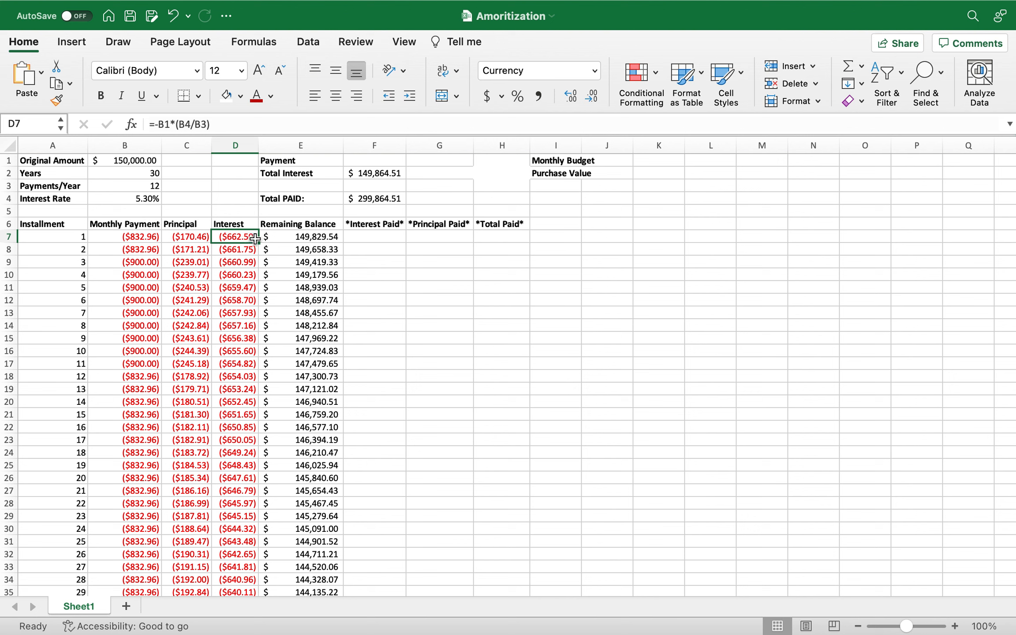
{"action": "left_click_drag", "start_coordinate": [257, 242], "coordinate": [255, 255]}
{"action": "left_click", "coordinate": [244, 249]}
{"action": "double_click", "coordinate": [163, 124]}
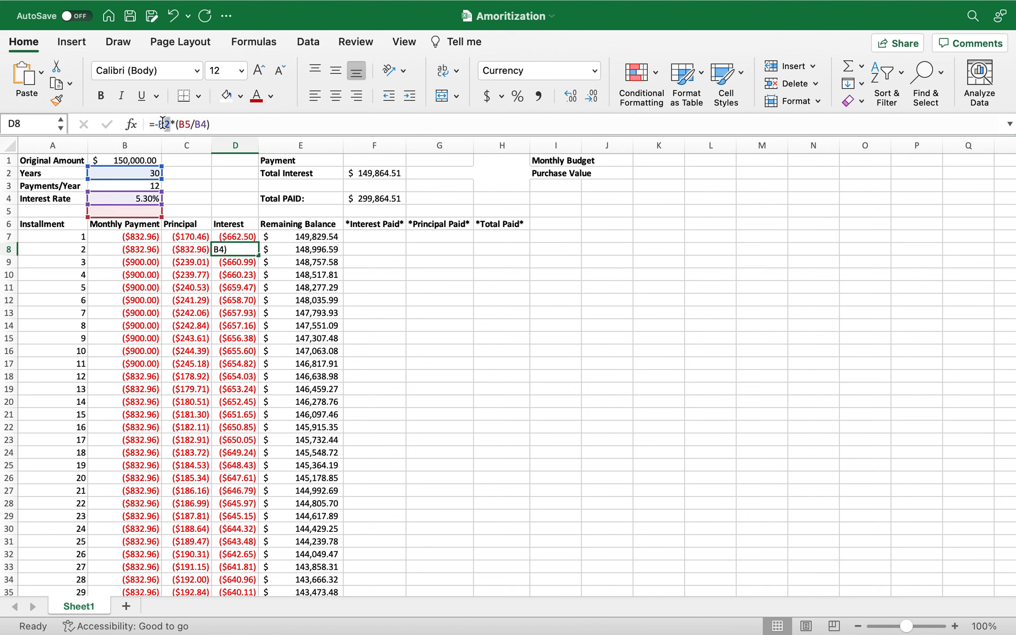
{"action": "left_click", "coordinate": [311, 237]}
{"action": "key", "text": "Return"}
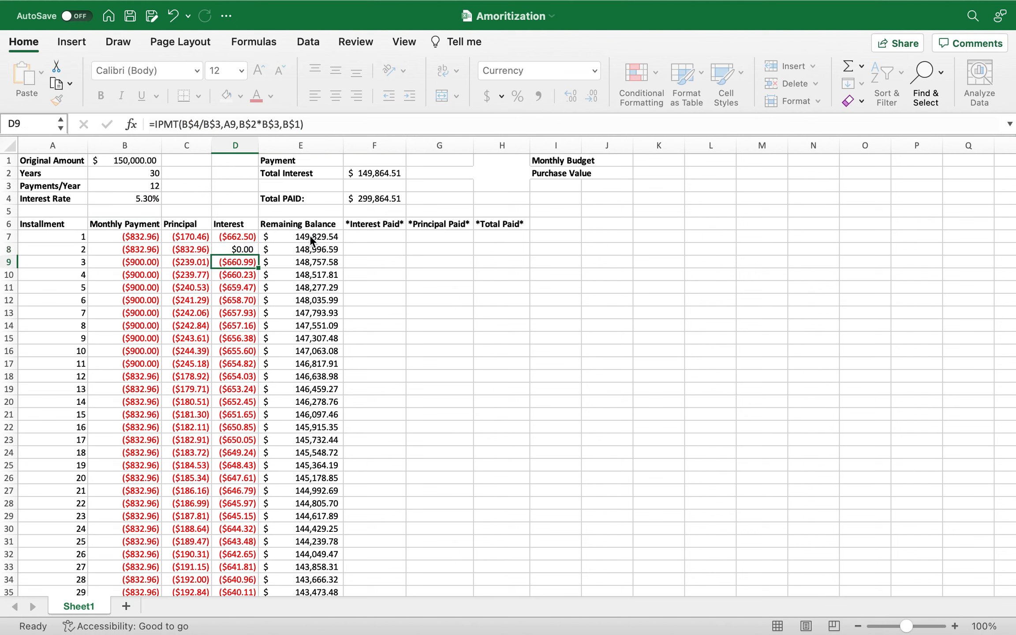
{"action": "left_click", "coordinate": [247, 247]}
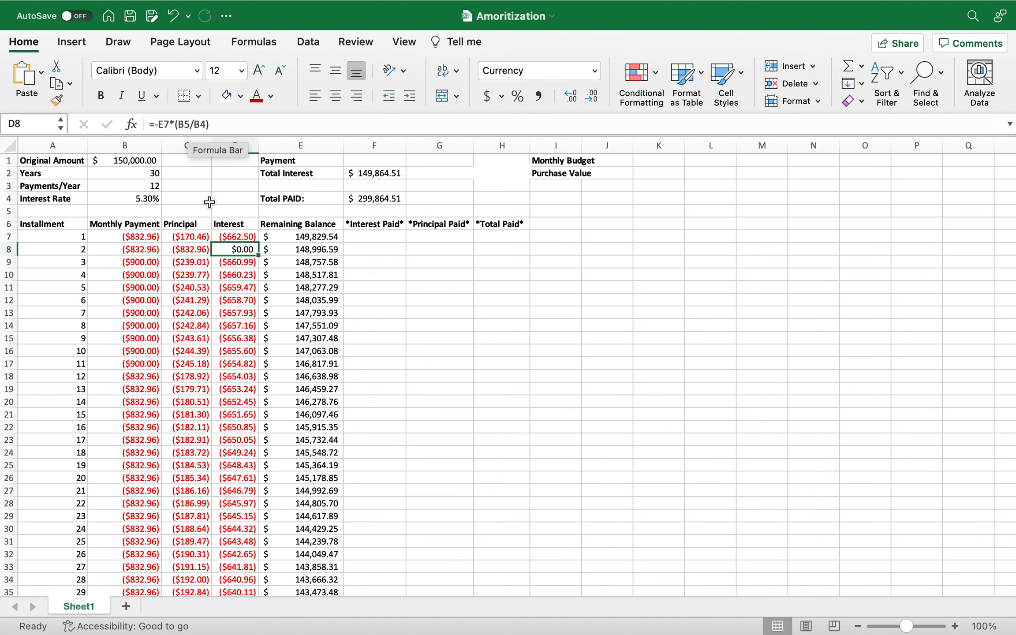
Lock the rate and payments-per-year rows in D7 as =-B1*(B$4/B$3) and fill the formula down to D8.
{"action": "left_click", "coordinate": [234, 236]}
{"action": "left_click", "coordinate": [185, 124]}
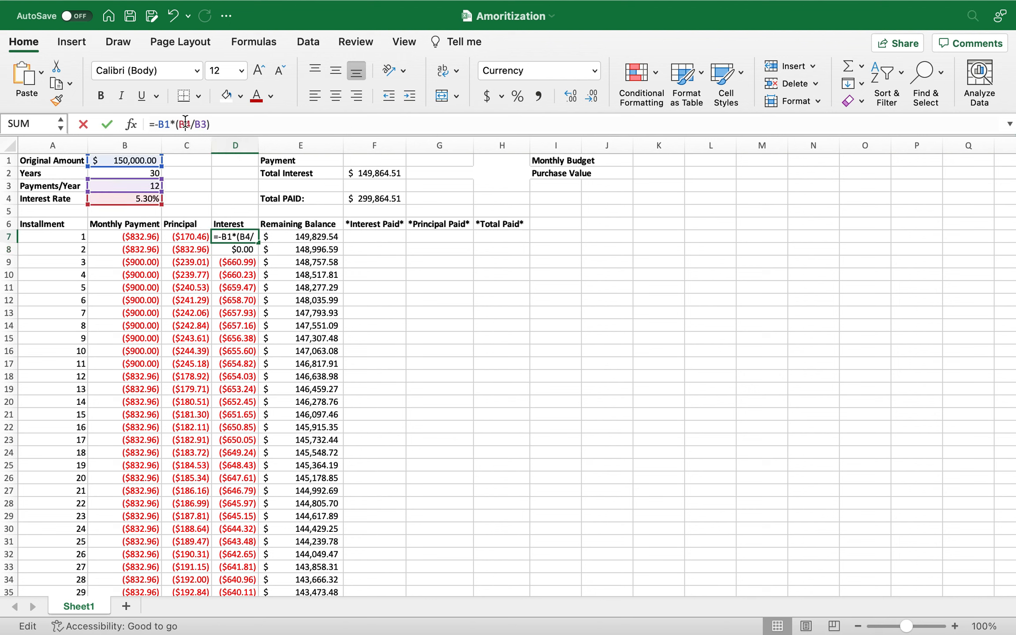
{"action": "type", "text": "$4/B"}
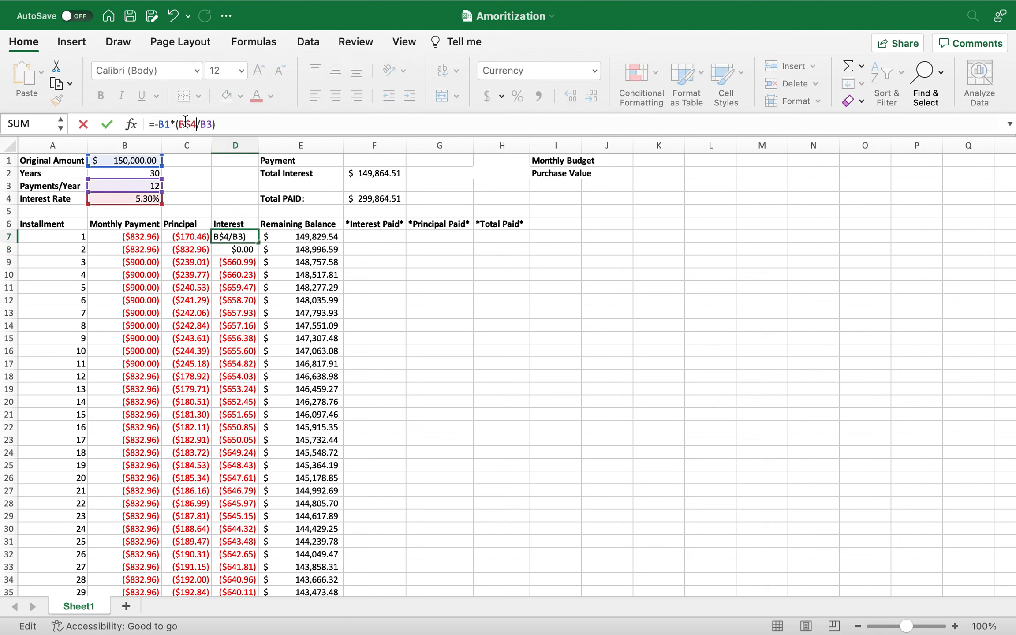
{"action": "type", "text": "$$"}
{"action": "key", "text": "BackSpace"}
{"action": "key", "text": "Return"}
{"action": "left_click", "coordinate": [240, 237]}
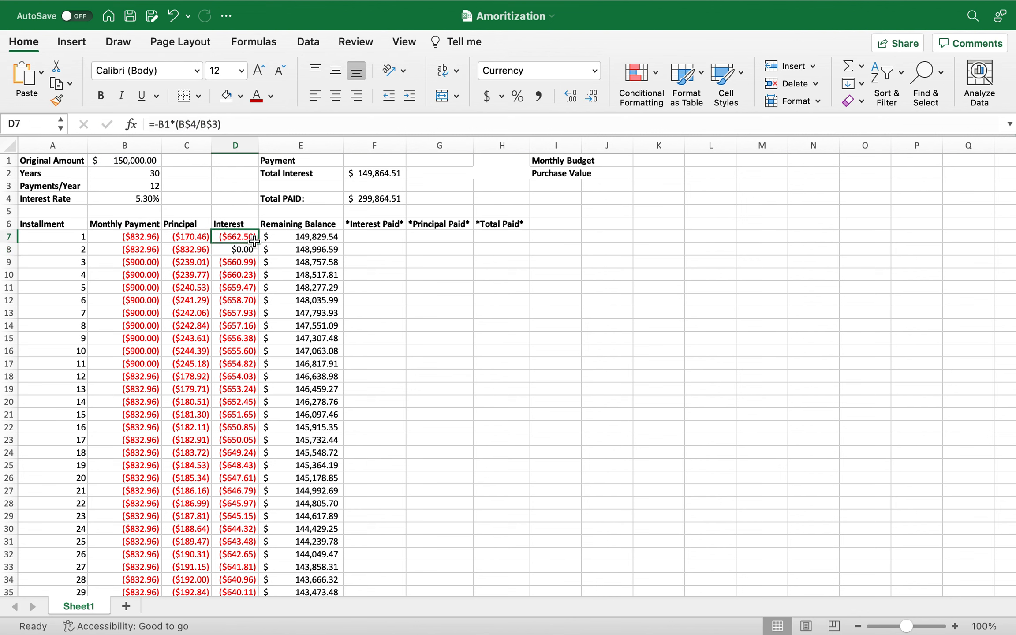
{"action": "left_click_drag", "start_coordinate": [258, 242], "coordinate": [257, 254]}
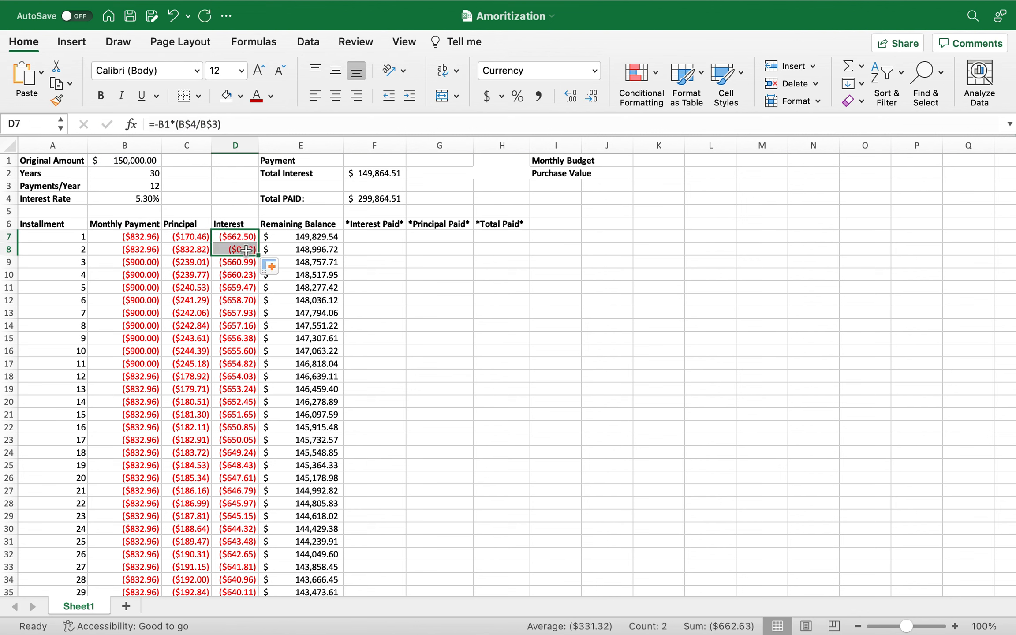
Replace the B2 reference in D8's interest formula with the previous balance, giving =-E7*(B$4/B$3).
{"action": "left_click", "coordinate": [241, 250]}
{"action": "left_click", "coordinate": [171, 124]}
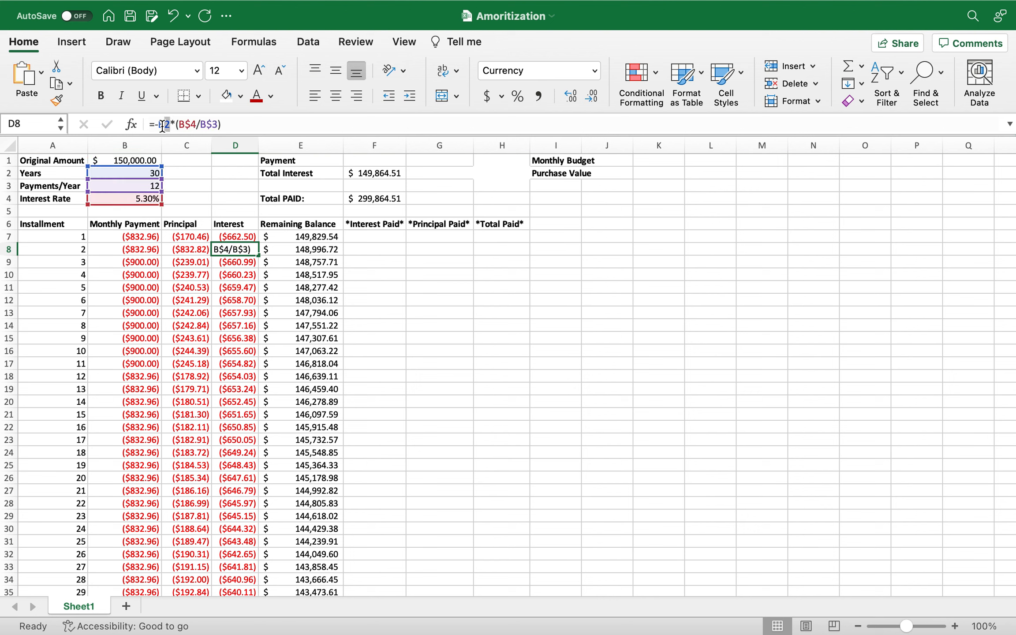
{"action": "left_click", "coordinate": [312, 235]}
{"action": "key", "text": "Return"}
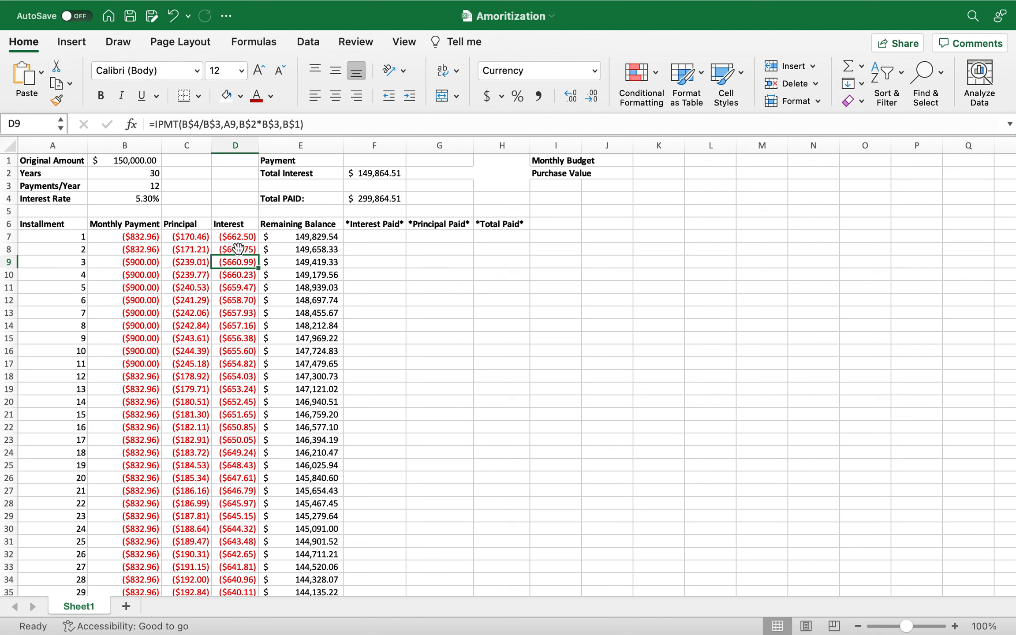
Fill the balance-based interest formula from D8 down through D20.
{"action": "left_click", "coordinate": [243, 236]}
{"action": "left_click", "coordinate": [249, 249]}
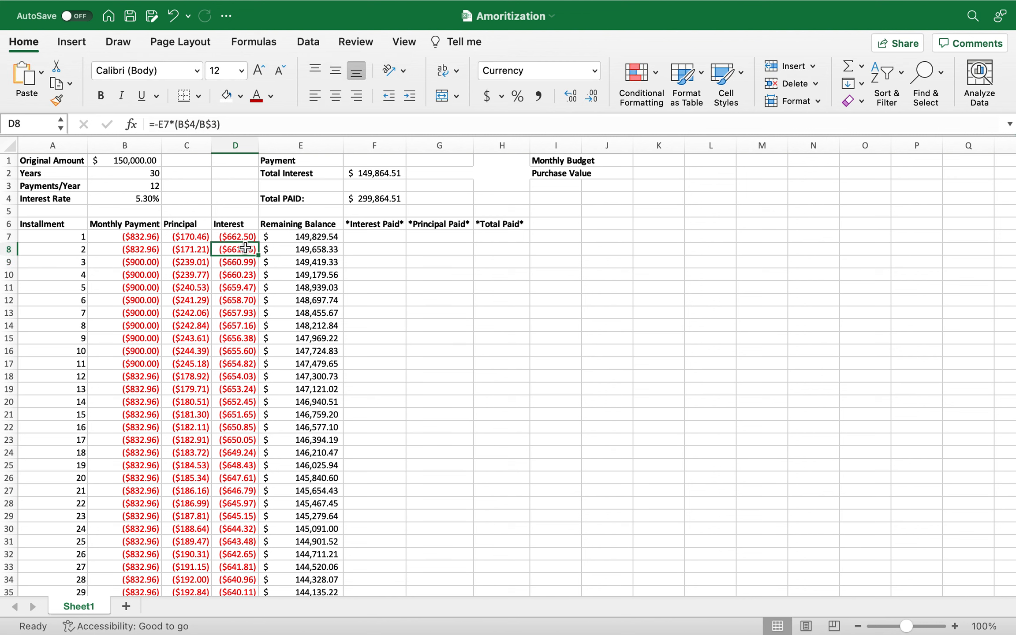
{"action": "left_click_drag", "start_coordinate": [257, 254], "coordinate": [256, 385]}
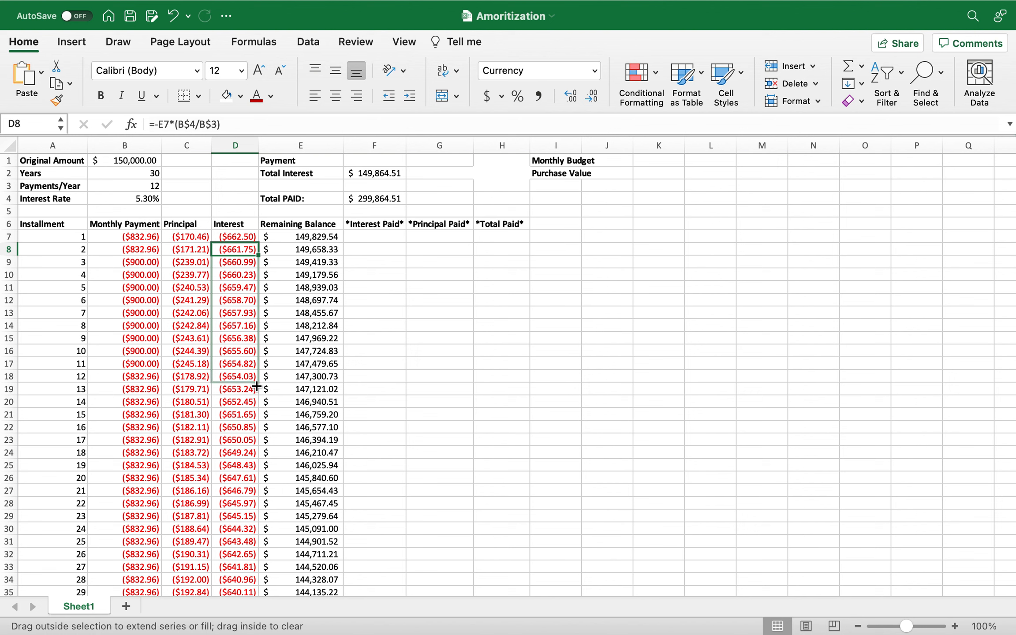
{"action": "left_click_drag", "start_coordinate": [256, 387], "coordinate": [239, 405]}
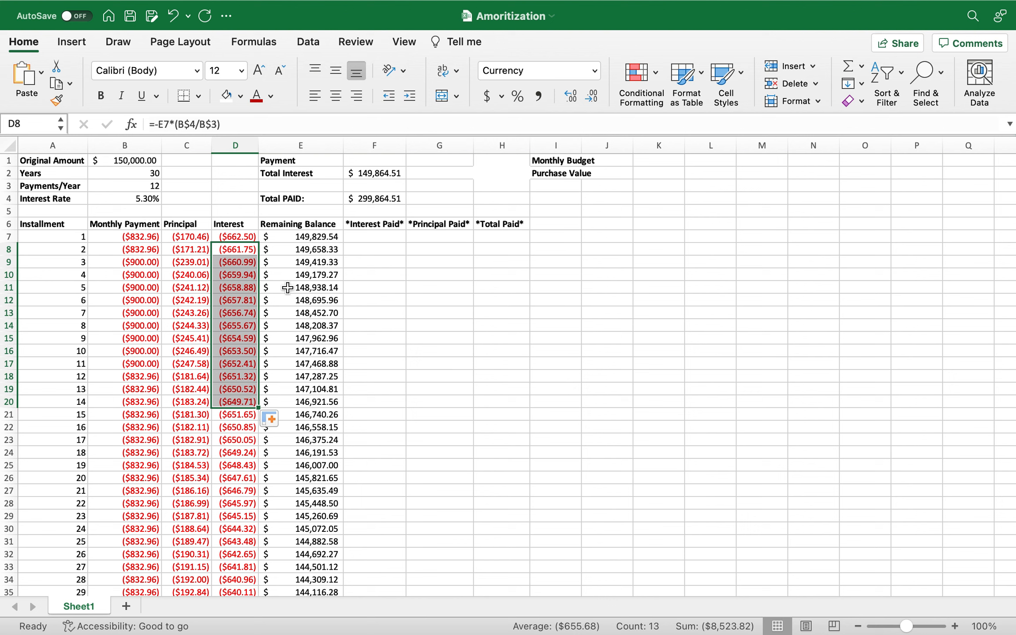
Fill row 9's extra-payment formulas in columns B to E down through row 318 and locate the payoff installment.
{"action": "left_click", "coordinate": [368, 173]}
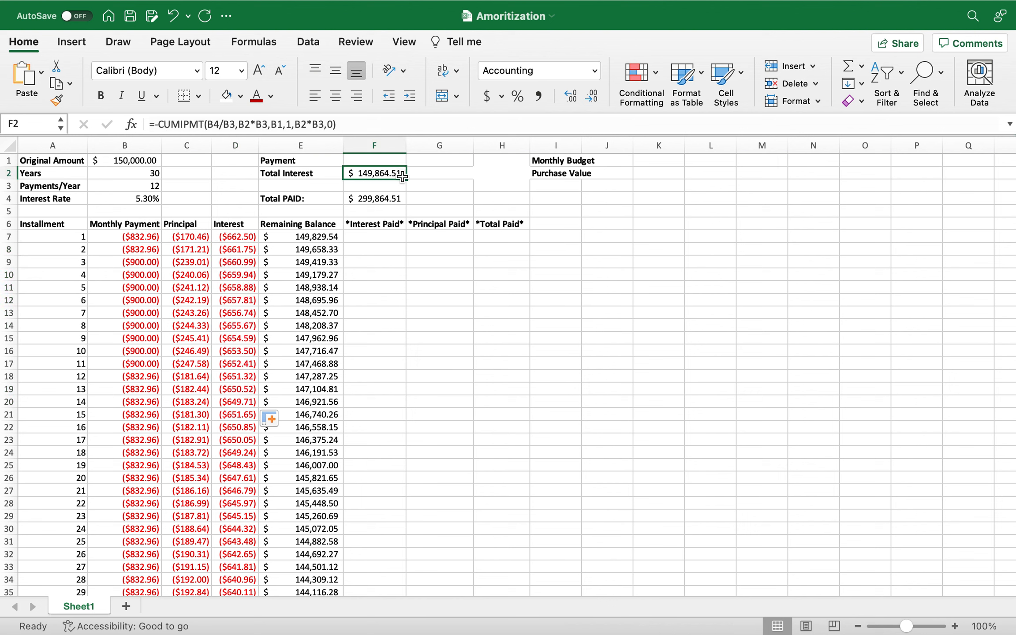
{"action": "left_click_drag", "start_coordinate": [144, 263], "coordinate": [319, 557]}
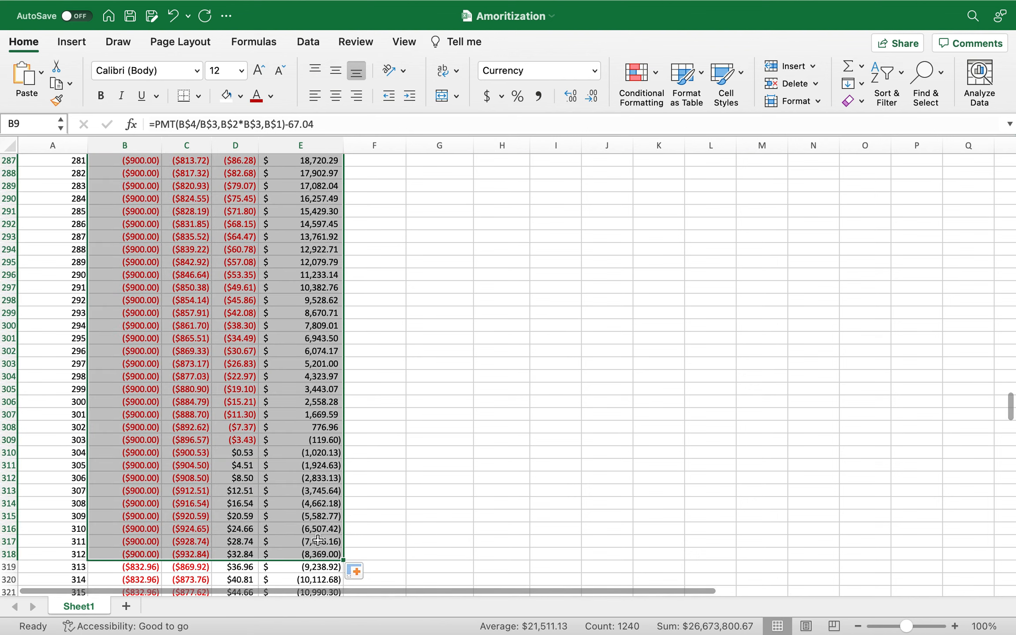
{"action": "left_click", "coordinate": [252, 454]}
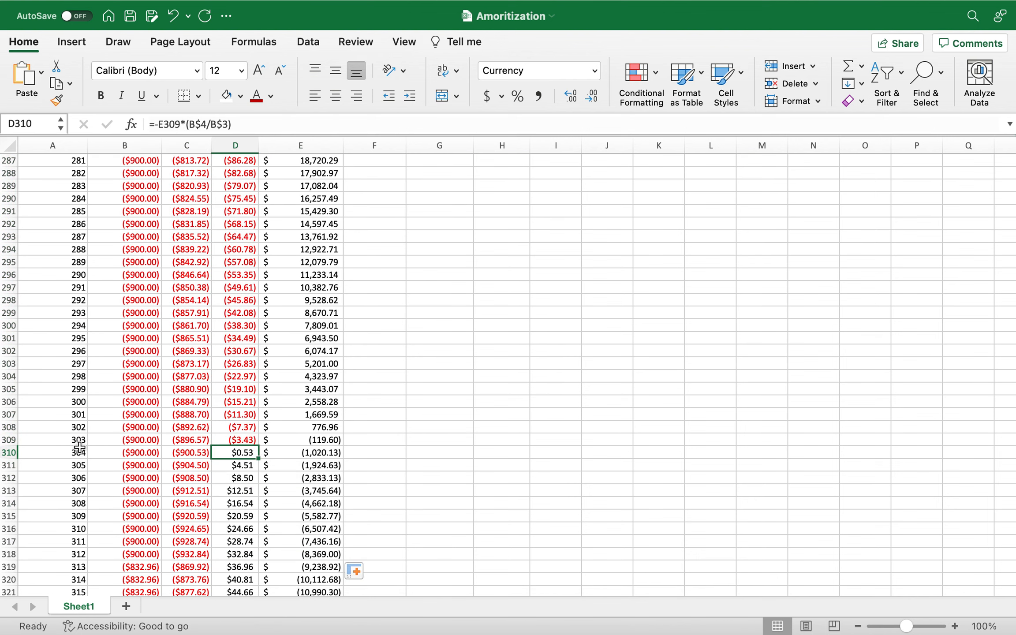
{"action": "left_click", "coordinate": [69, 441]}
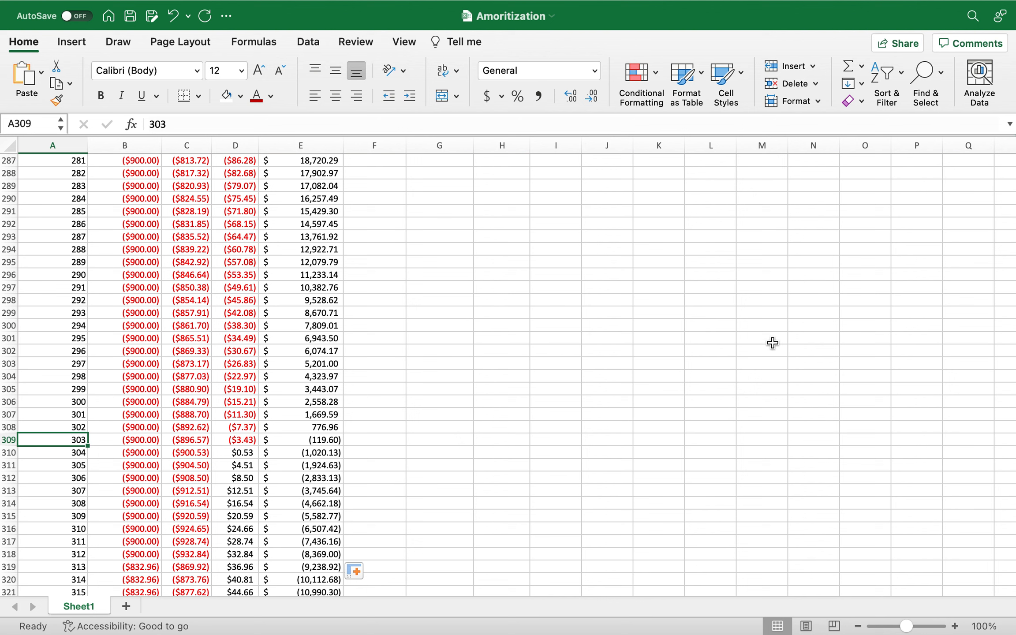
Total the interest paid until payoff in F3, below Total Interest, with =SUM(D7:D310).
{"action": "left_click_drag", "start_coordinate": [674, 363], "coordinate": [617, 65]}
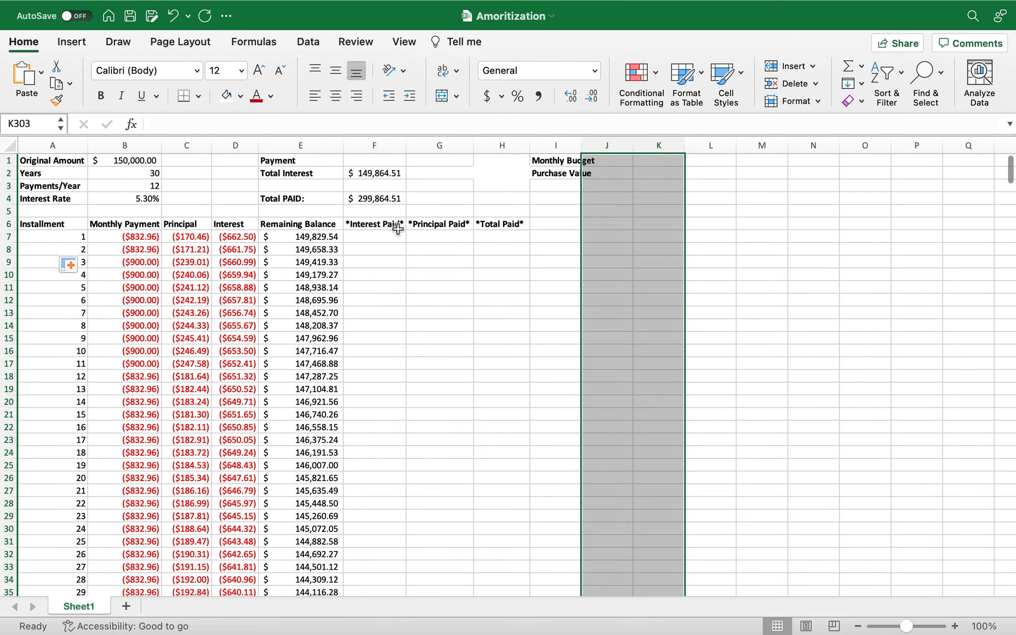
{"action": "left_click", "coordinate": [398, 229]}
{"action": "left_click", "coordinate": [372, 185]}
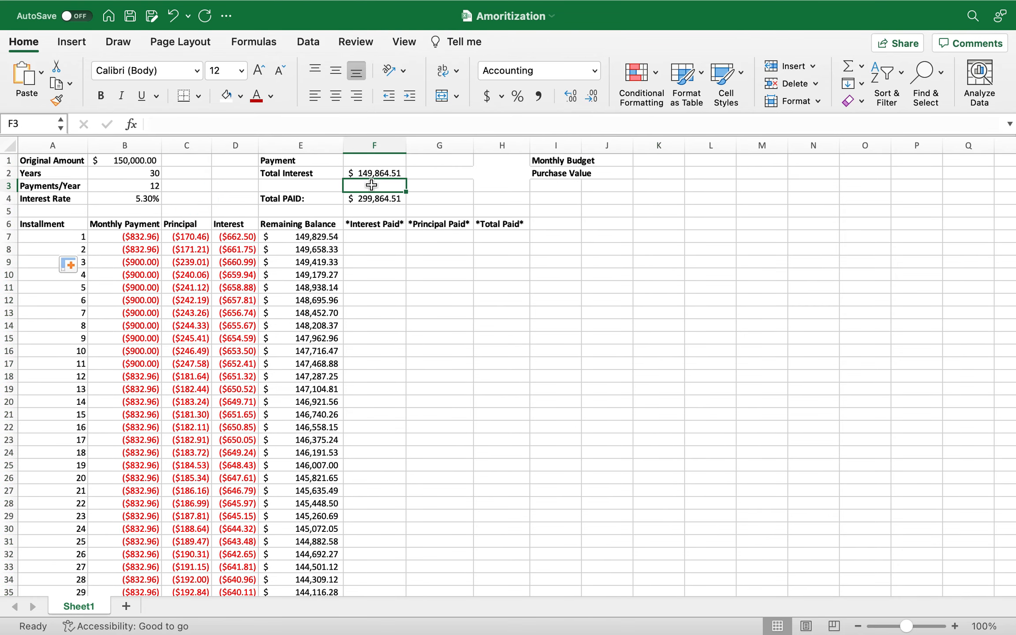
{"action": "type", "text": "="}
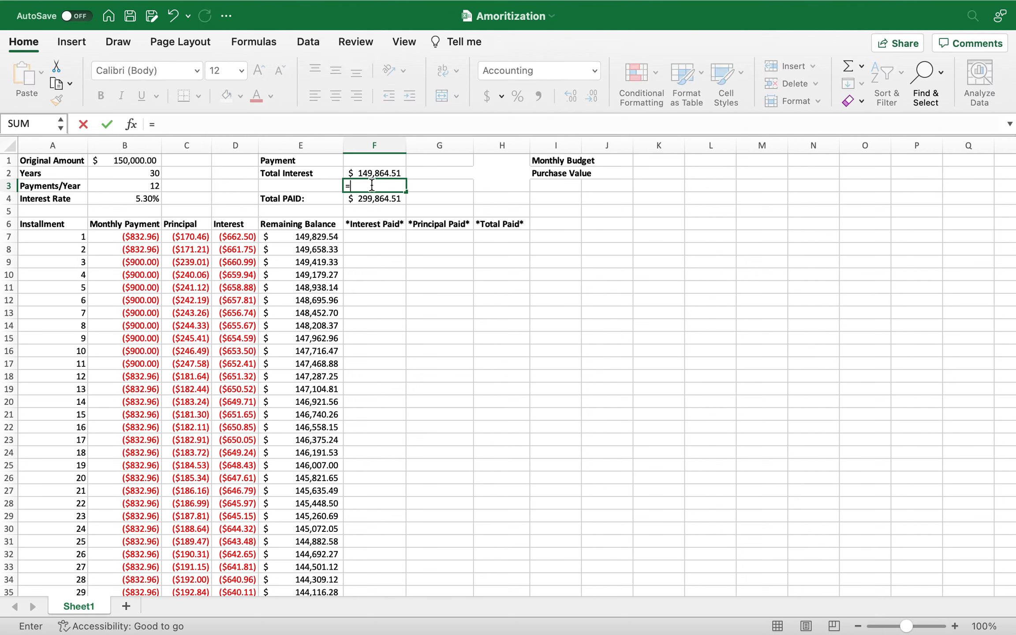
{"action": "type", "text": "Sum"}
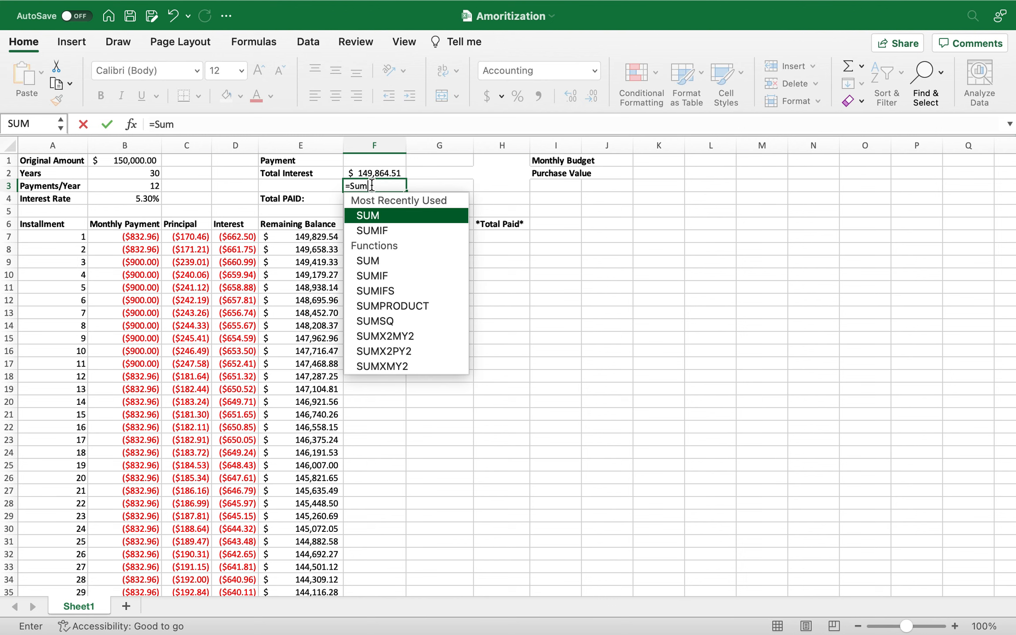
{"action": "type", "text": "("}
{"action": "left_click", "coordinate": [233, 237]}
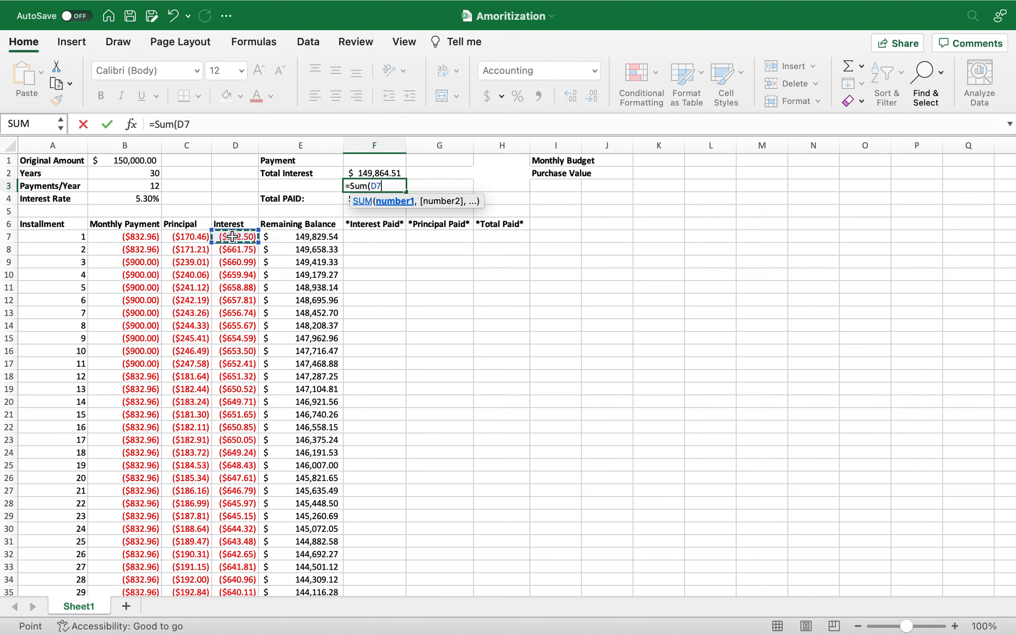
{"action": "type", "text": ":D"}
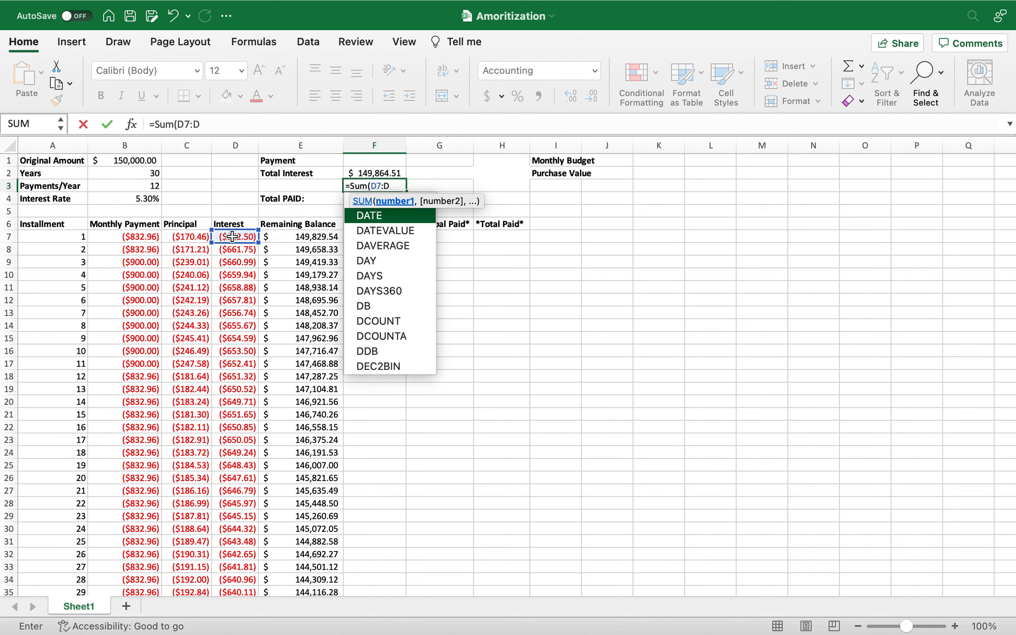
{"action": "type", "text": "3"}
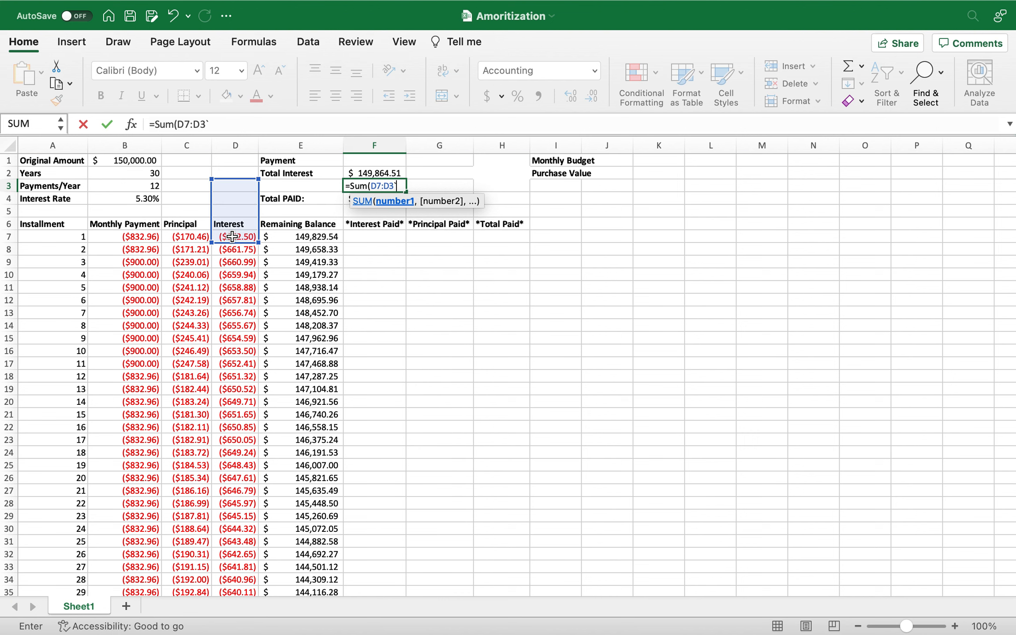
{"action": "type", "text": "10)"}
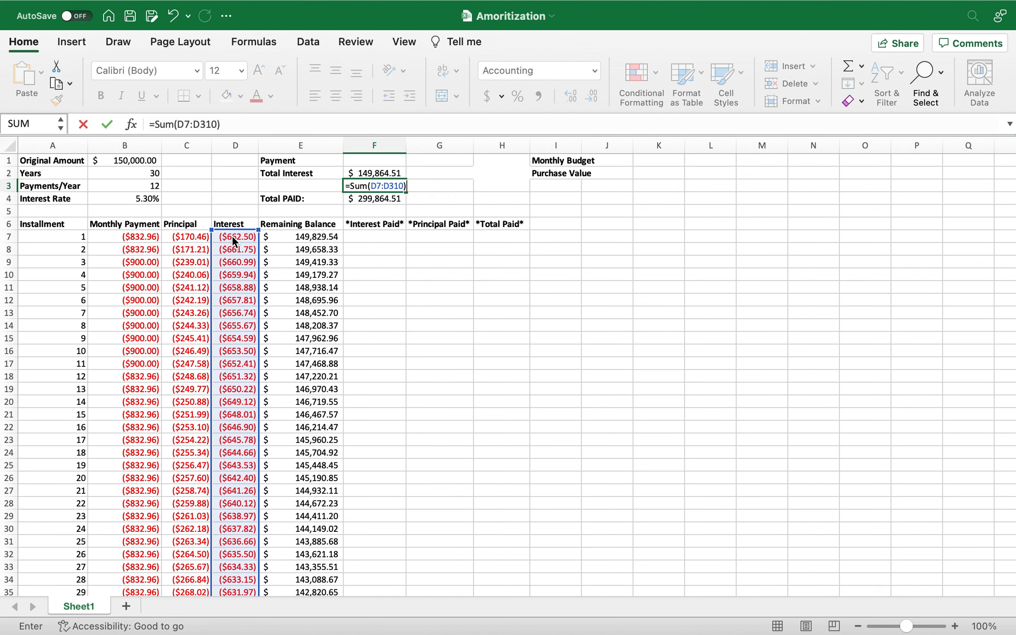
{"action": "key", "text": "Return"}
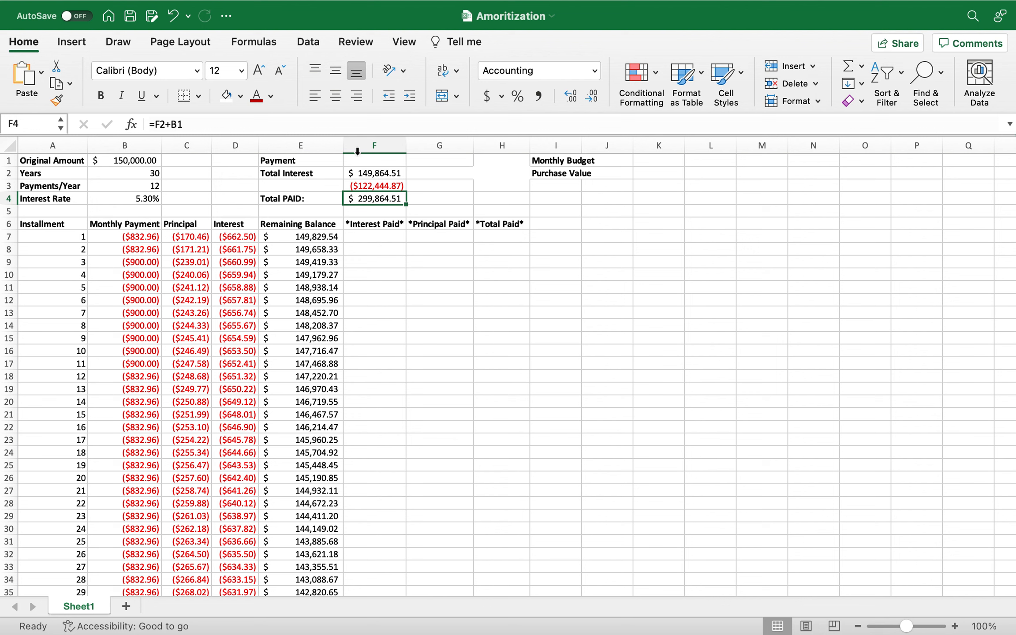
Calculate the interest saved in G3 with =F2+F3.
{"action": "left_click", "coordinate": [434, 186]}
{"action": "type", "text": "="}
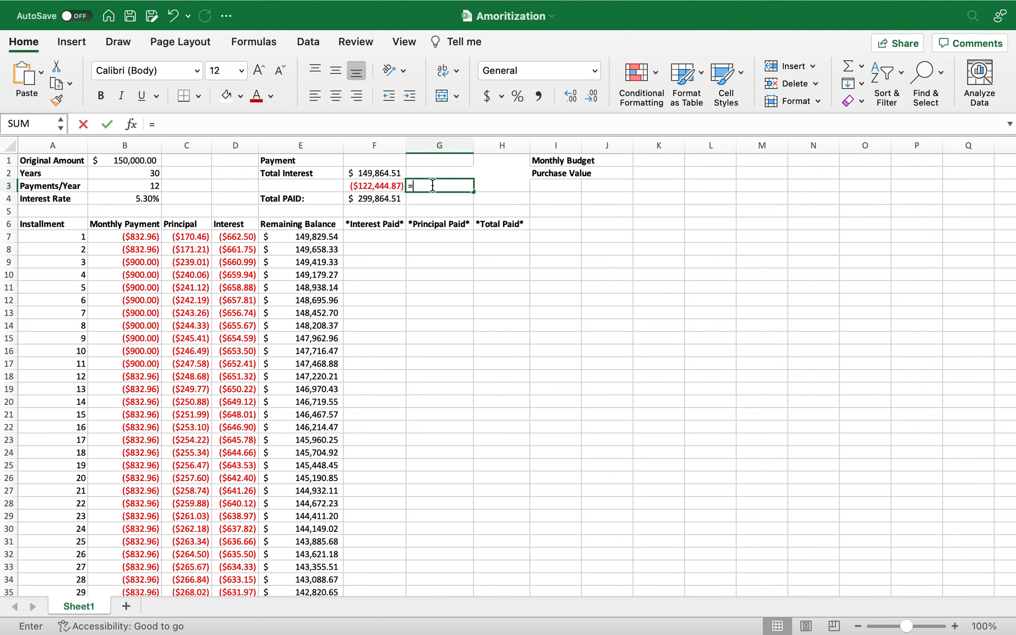
{"action": "left_click", "coordinate": [382, 173]}
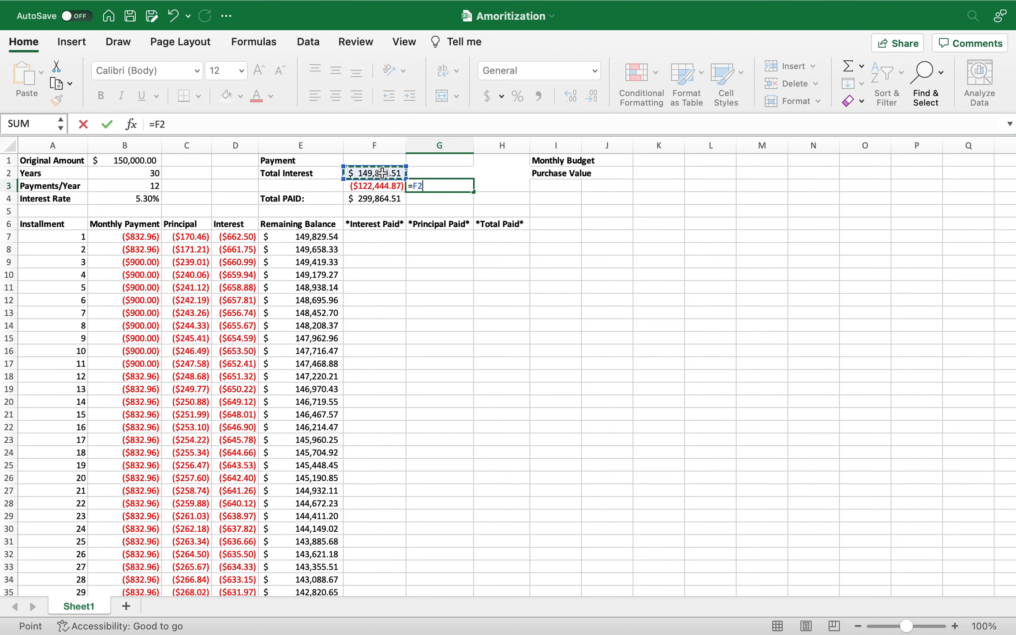
{"action": "type", "text": "+"}
{"action": "left_click", "coordinate": [382, 186]}
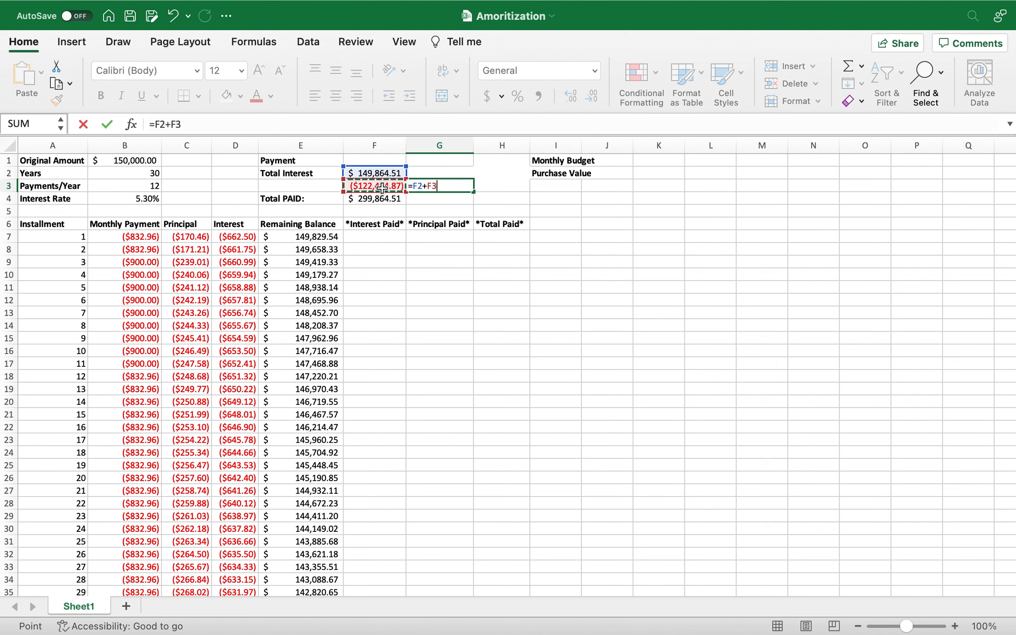
{"action": "key", "text": "Return"}
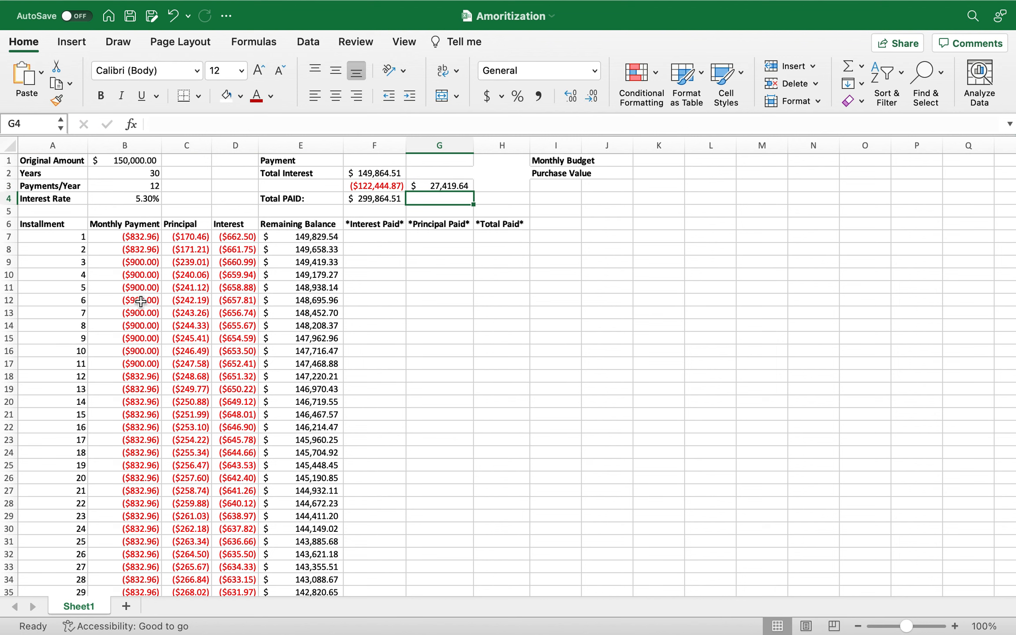
{"action": "left_click", "coordinate": [435, 186]}
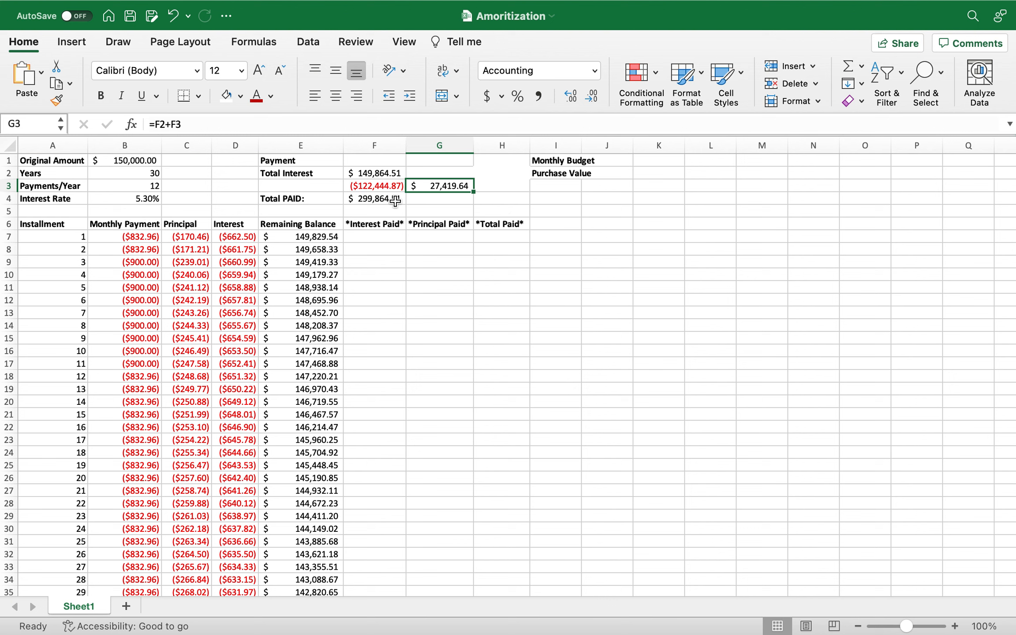
{"action": "left_click", "coordinate": [365, 162]}
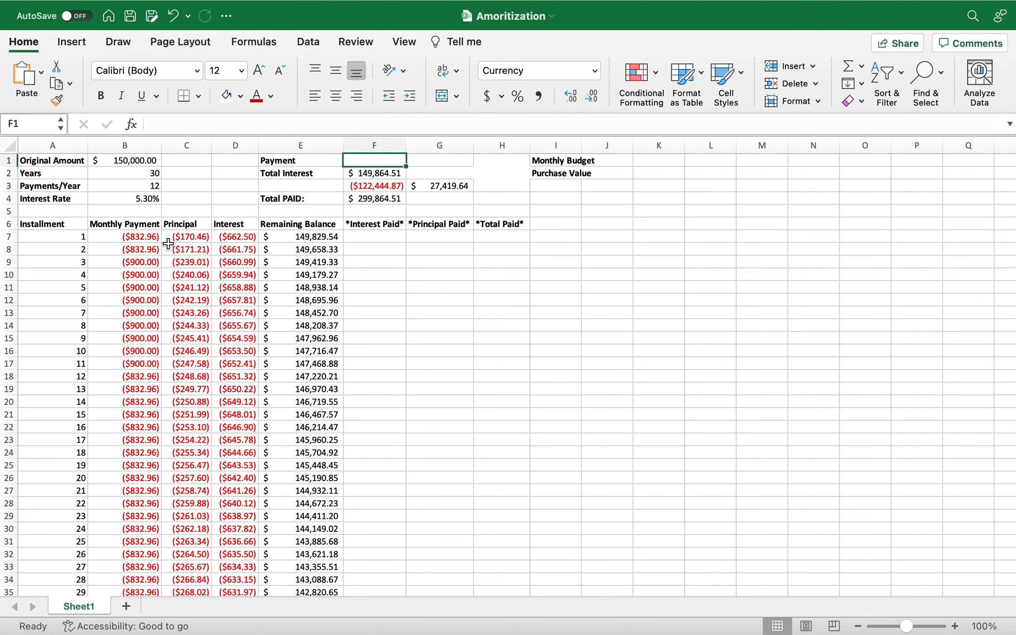
{"action": "left_click", "coordinate": [131, 237]}
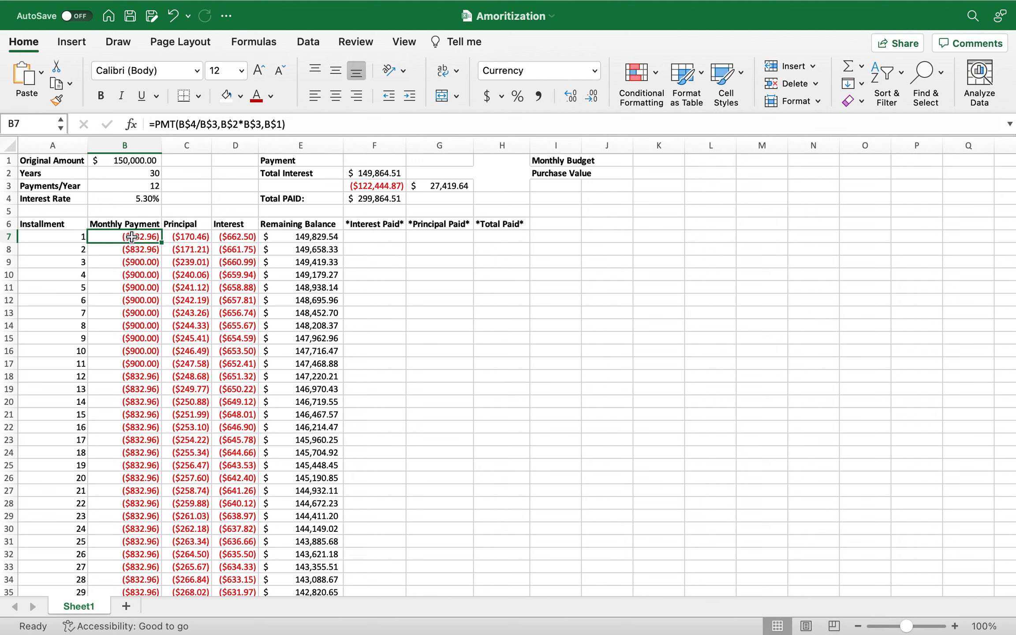
{"action": "left_click", "coordinate": [355, 162]}
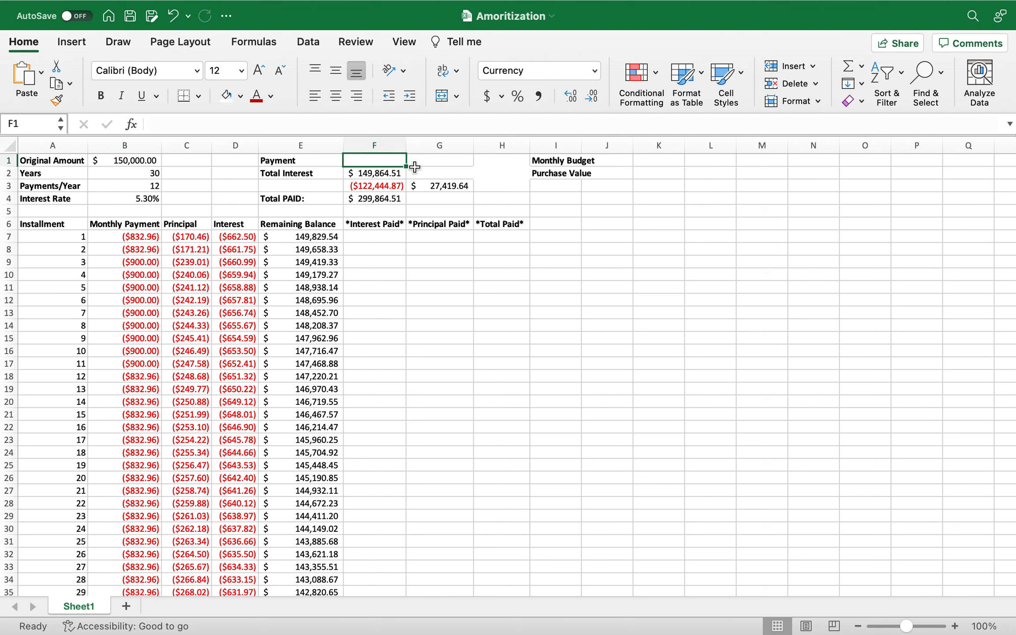
Set the first installment's Interest Paid in F7 to =D7.
{"action": "left_click", "coordinate": [382, 238]}
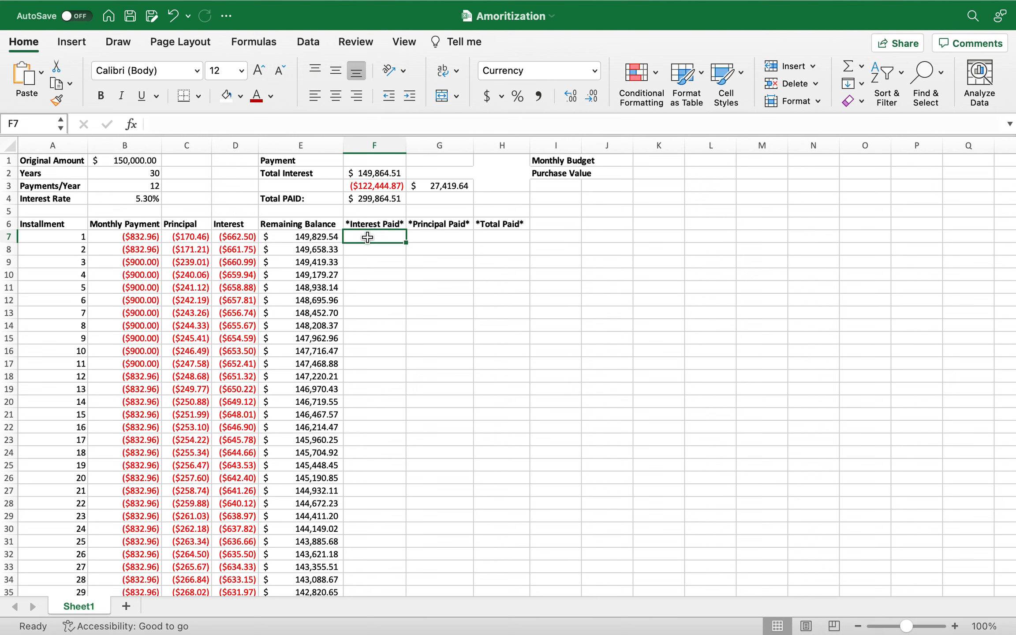
{"action": "type", "text": "="}
{"action": "left_click", "coordinate": [250, 236]}
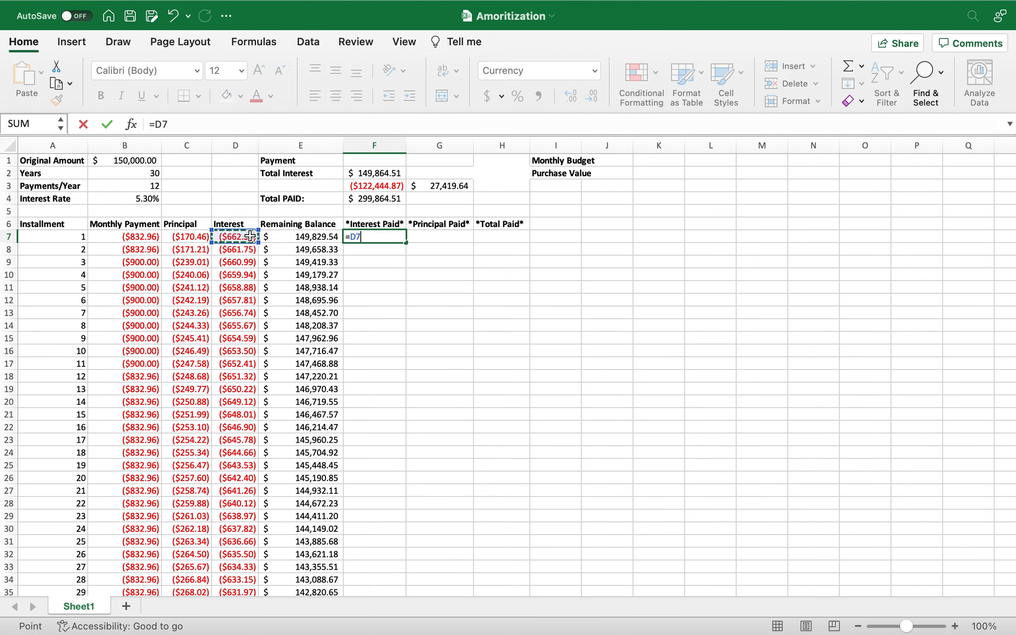
{"action": "key", "text": "Return"}
Set the first installment's Principal Paid in G7 to the negated principal, =-C7.
{"action": "left_click", "coordinate": [450, 241]}
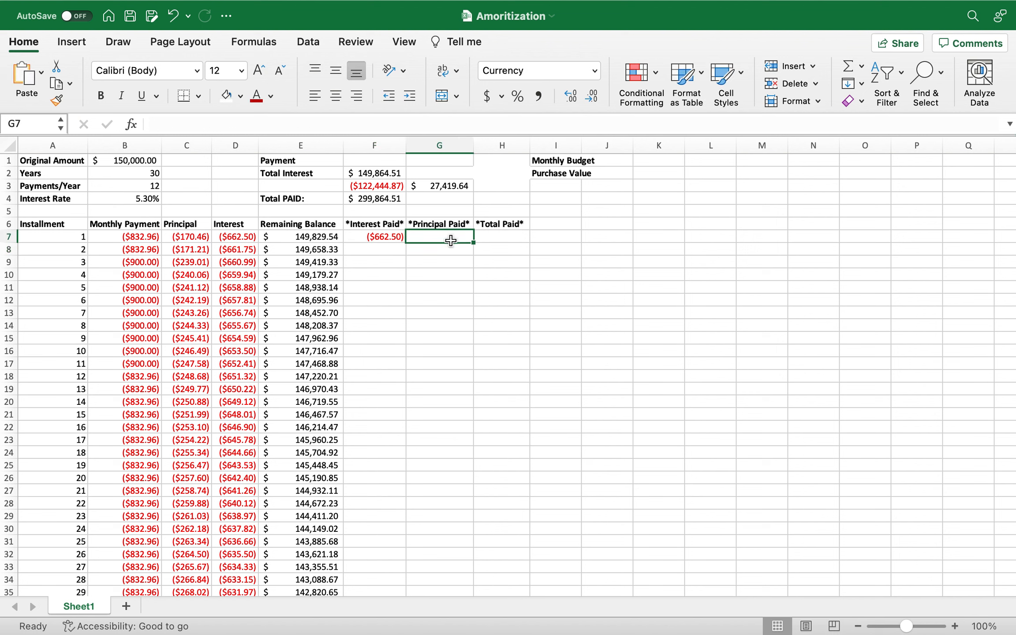
{"action": "type", "text": "="}
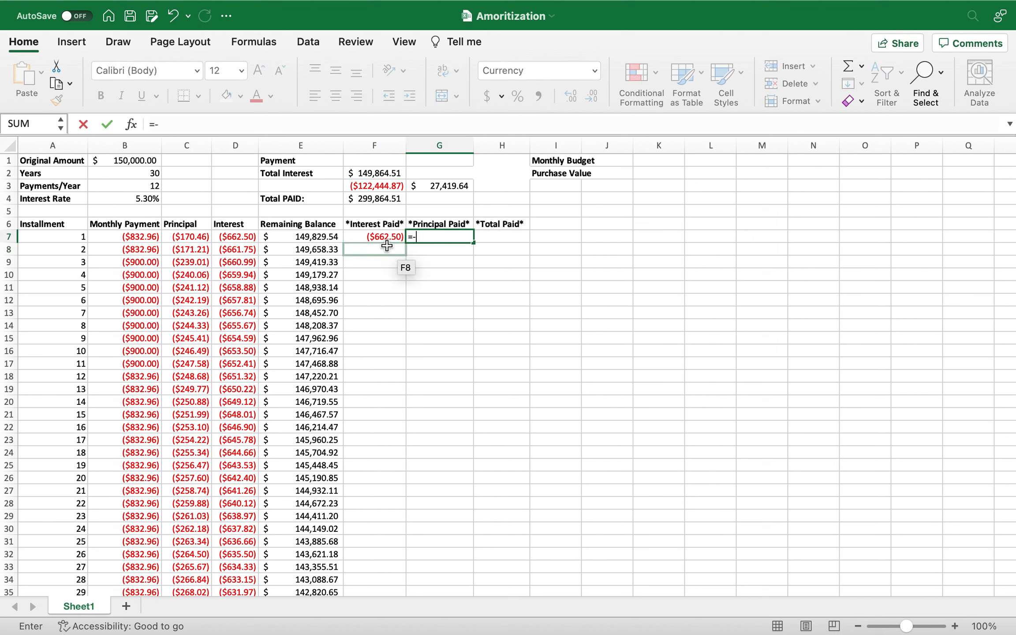
{"action": "type", "text": "-"}
{"action": "left_click", "coordinate": [201, 237]}
{"action": "key", "text": "Return"}
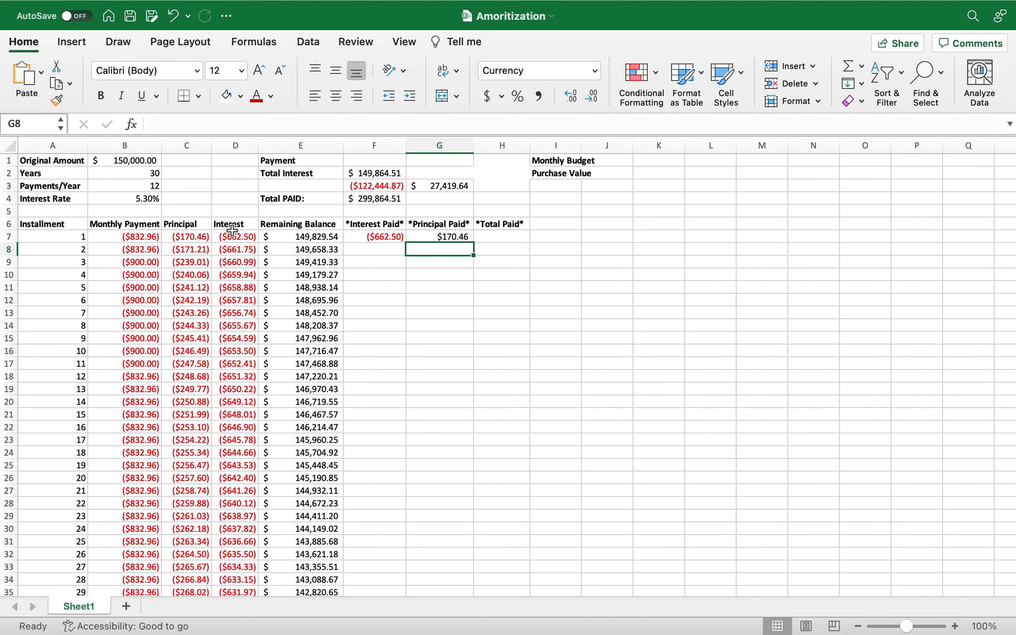
Calculate the first installment's Total Paid in H7 with =G7-F7.
{"action": "left_click", "coordinate": [498, 237]}
{"action": "type", "text": "="}
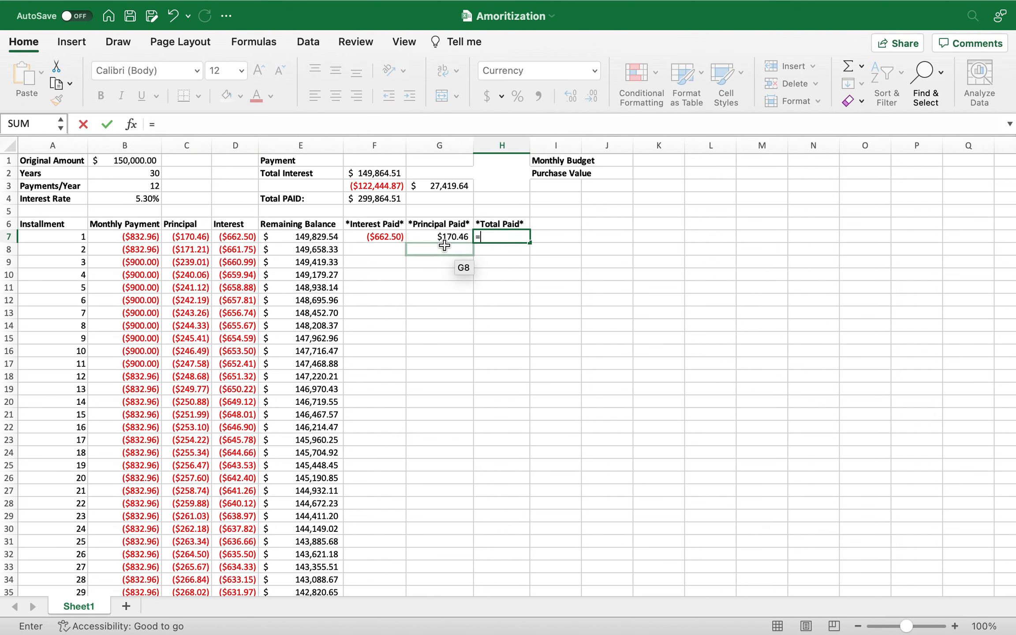
{"action": "left_click", "coordinate": [441, 236]}
{"action": "type", "text": "-"}
{"action": "left_click", "coordinate": [370, 238]}
{"action": "key", "text": "Return"}
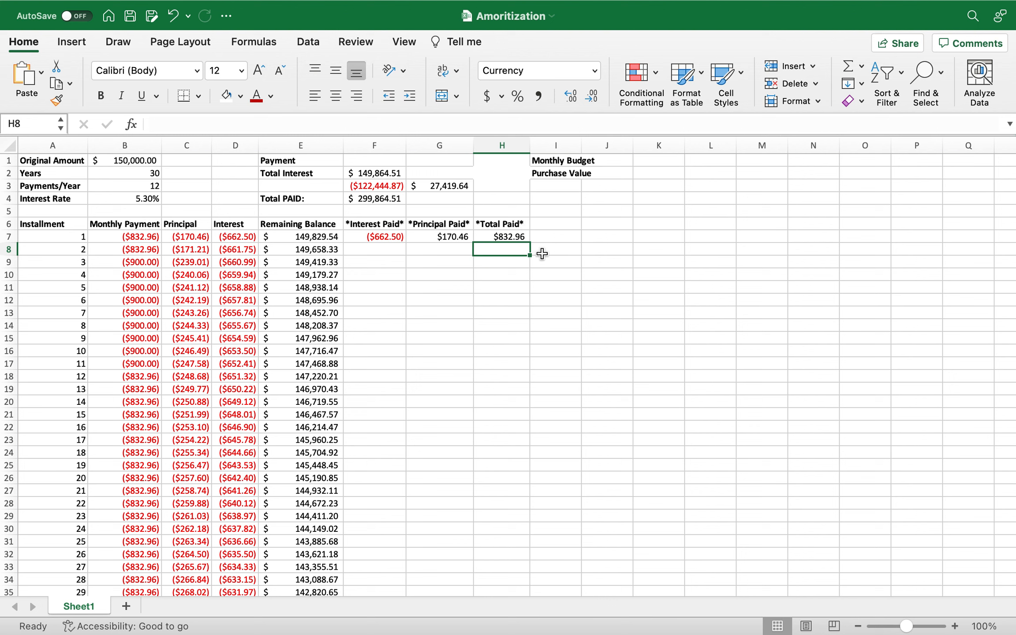
Calculate the second installment's cumulative Interest Paid in F8 with =F7+D8.
{"action": "left_click", "coordinate": [390, 248]}
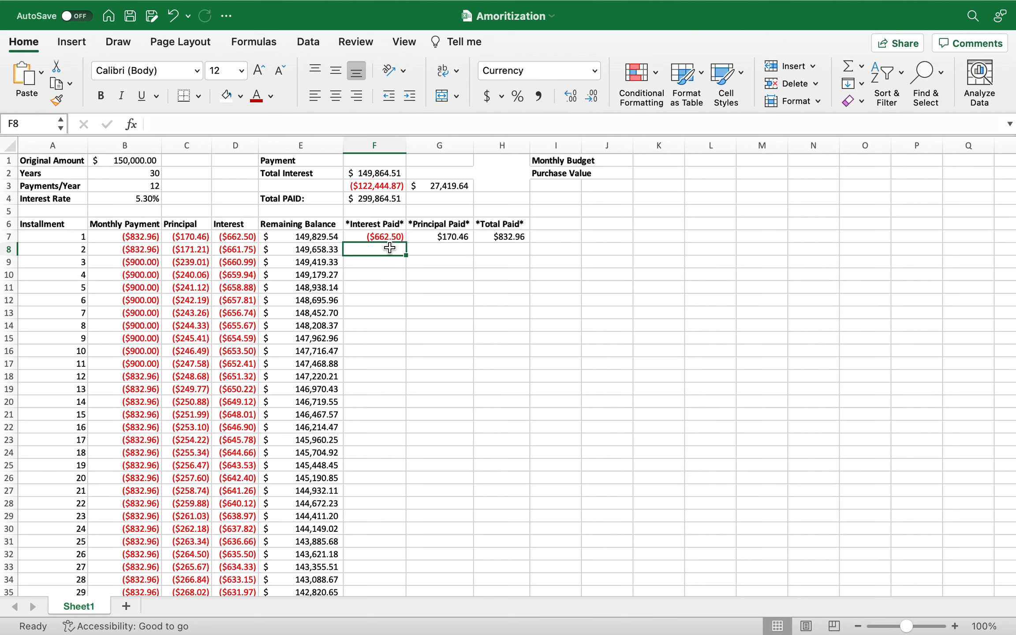
{"action": "type", "text": "="}
{"action": "left_click", "coordinate": [378, 235]}
{"action": "type", "text": "+"}
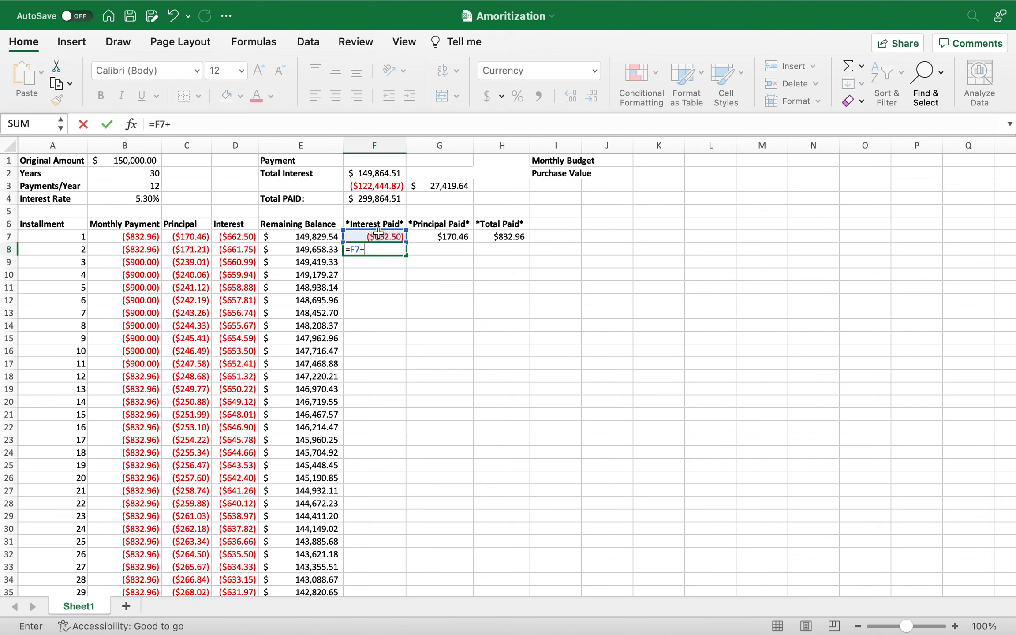
{"action": "left_click", "coordinate": [237, 249]}
{"action": "key", "text": "Return"}
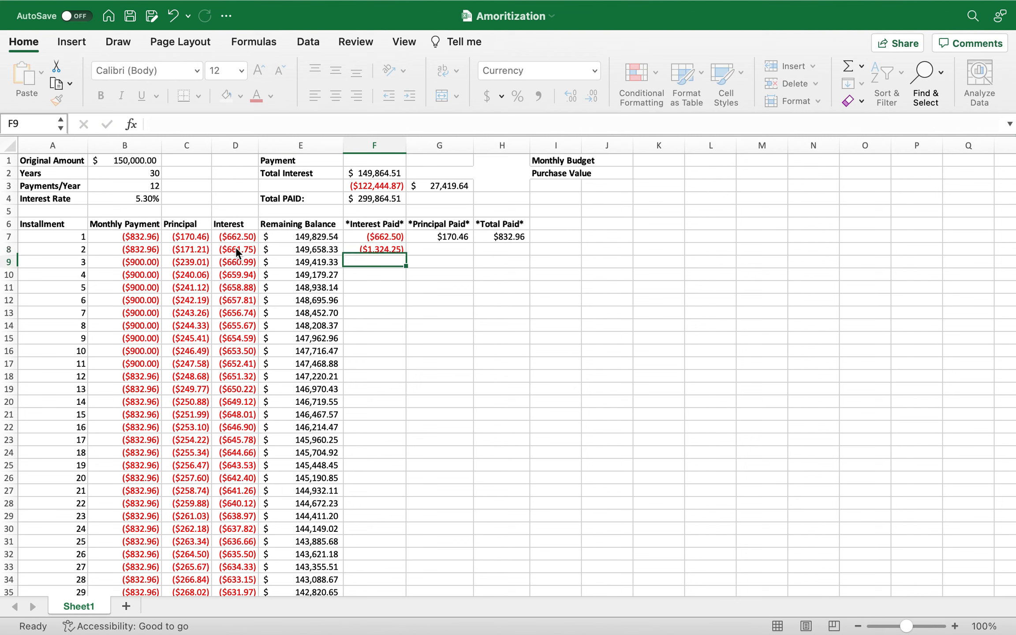
Calculate the second installment's cumulative Principal Paid in G8 with =G7-C8.
{"action": "left_click", "coordinate": [439, 248]}
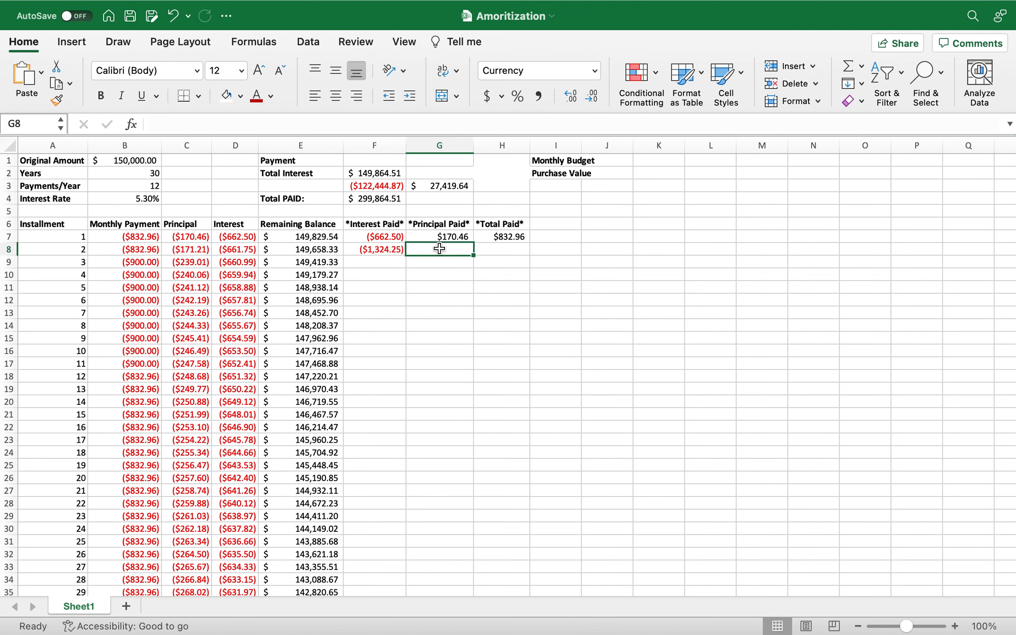
{"action": "type", "text": "="}
{"action": "left_click", "coordinate": [441, 237]}
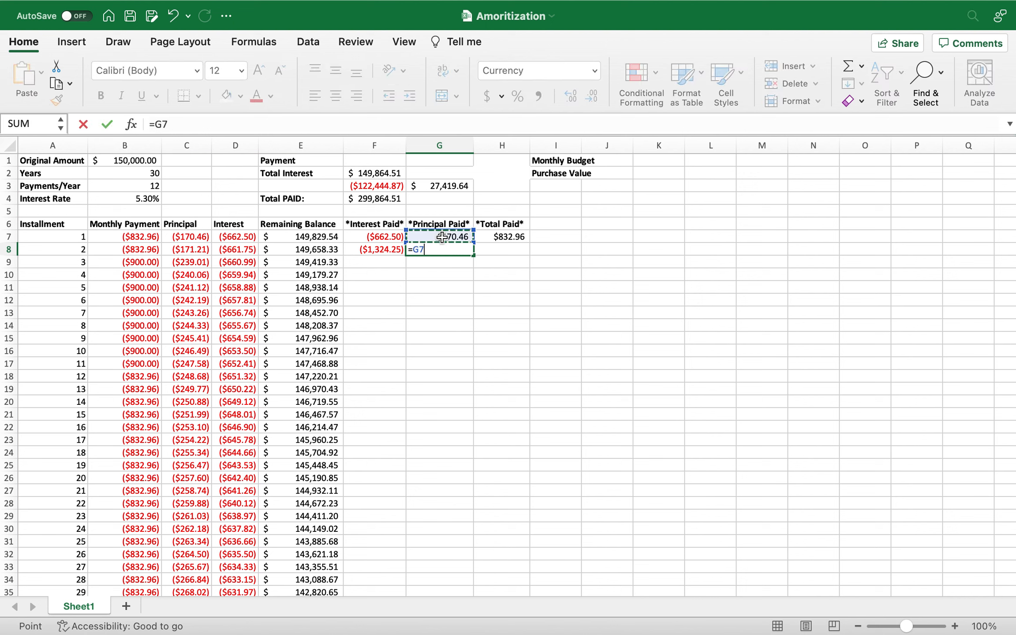
{"action": "type", "text": "-"}
{"action": "left_click", "coordinate": [198, 249]}
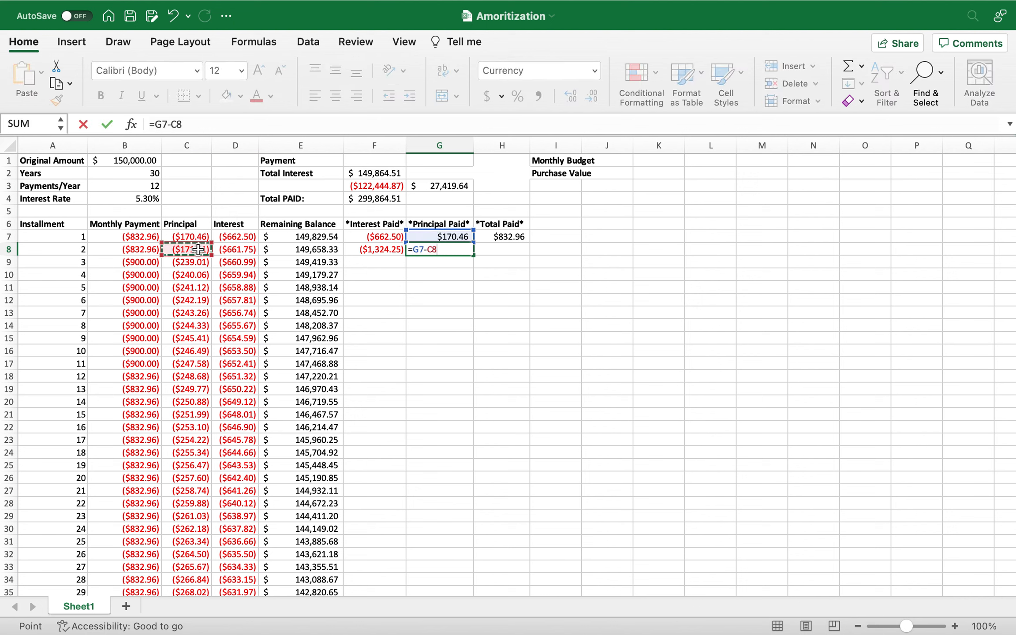
{"action": "key", "text": "Return"}
Copy the Total Paid formula from H7 down to the second installment in H8.
{"action": "left_click", "coordinate": [498, 248]}
{"action": "left_click", "coordinate": [502, 237]}
{"action": "left_click_drag", "start_coordinate": [531, 243], "coordinate": [530, 257]}
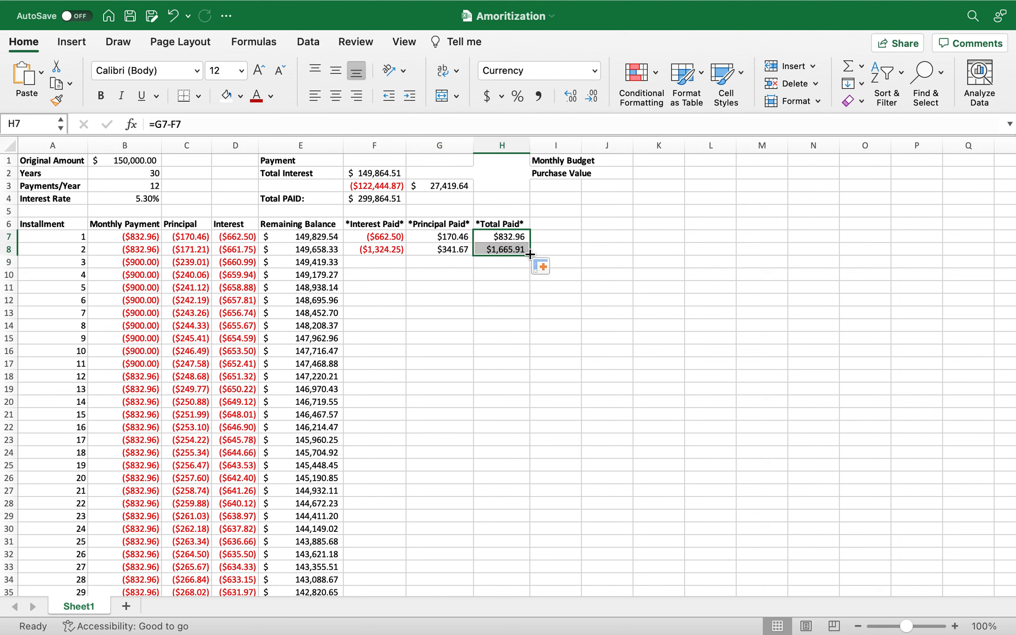
Fill the Interest Paid, Principal Paid and Total Paid formulas from row 8 down through installment 12 in row 18.
{"action": "left_click_drag", "start_coordinate": [383, 250], "coordinate": [507, 380]}
{"action": "left_click", "coordinate": [595, 327]}
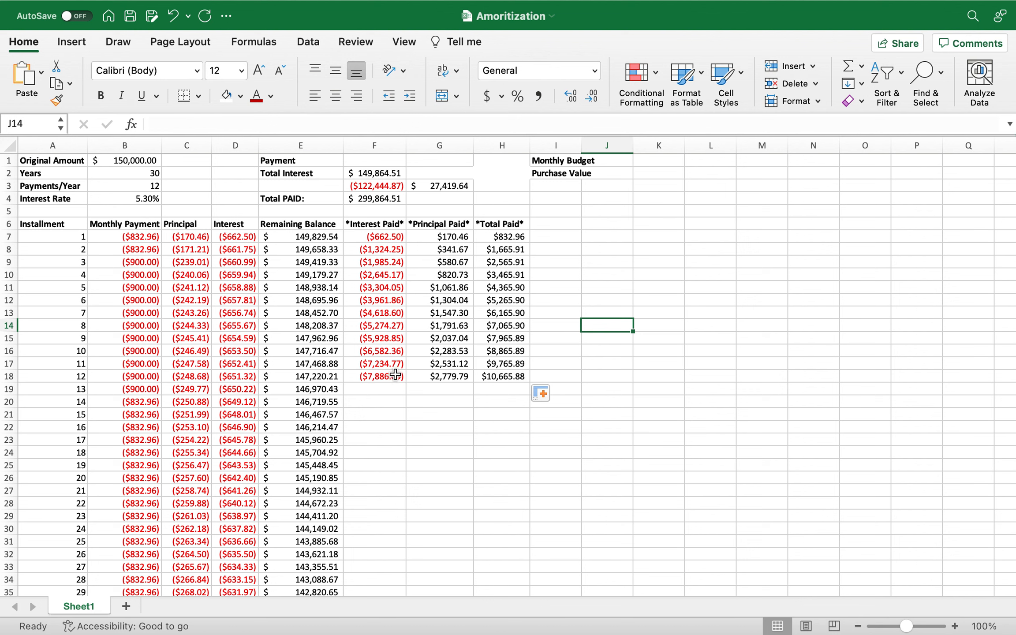
{"action": "left_click", "coordinate": [363, 379]}
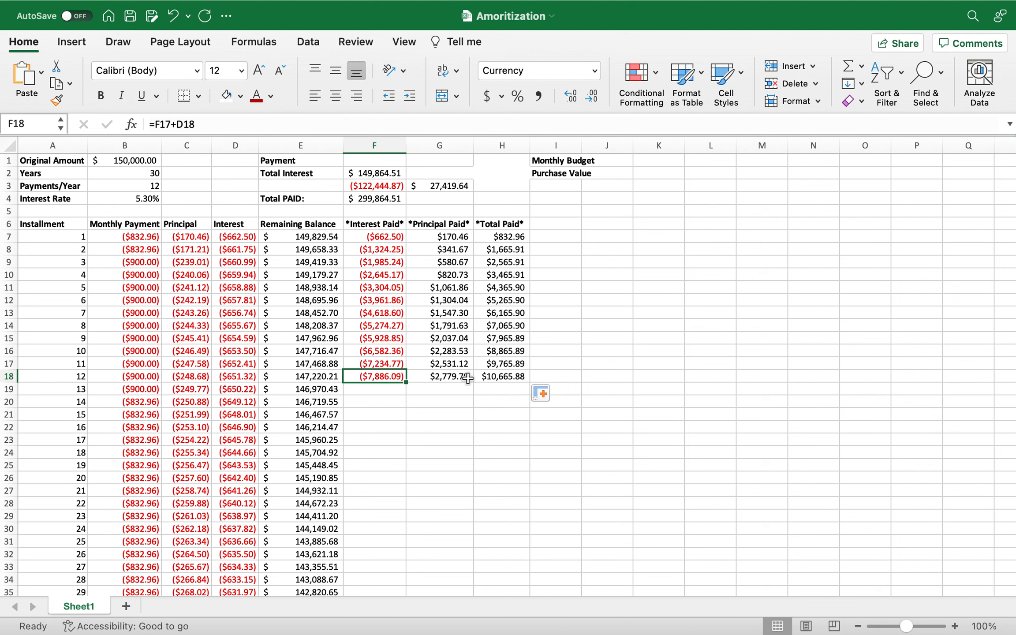
{"action": "left_click", "coordinate": [469, 376]}
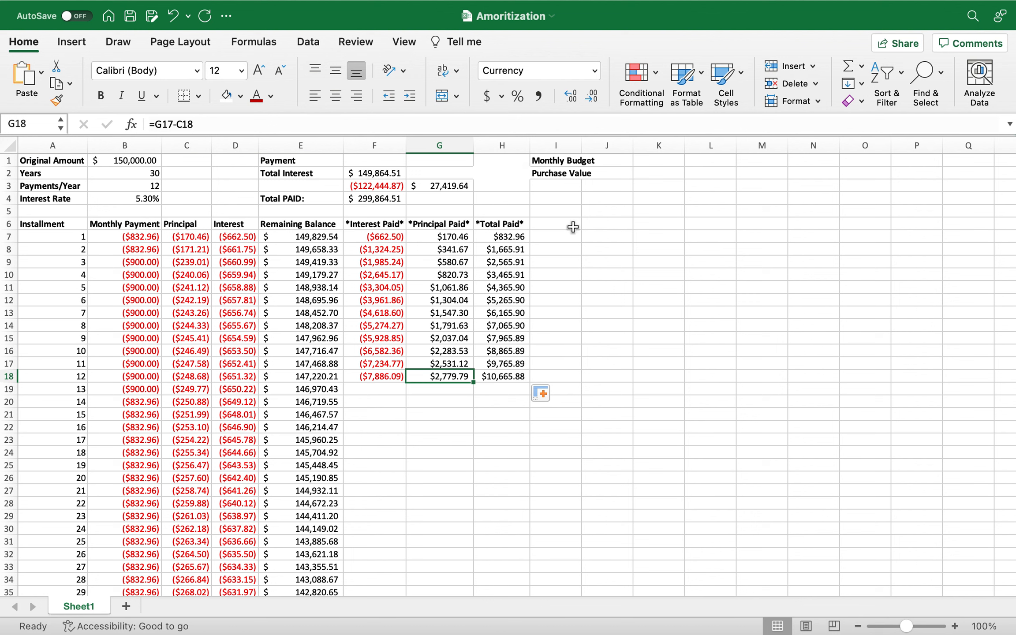
Enter 900 as the Monthly Budget in H1.
{"action": "left_click", "coordinate": [517, 165]}
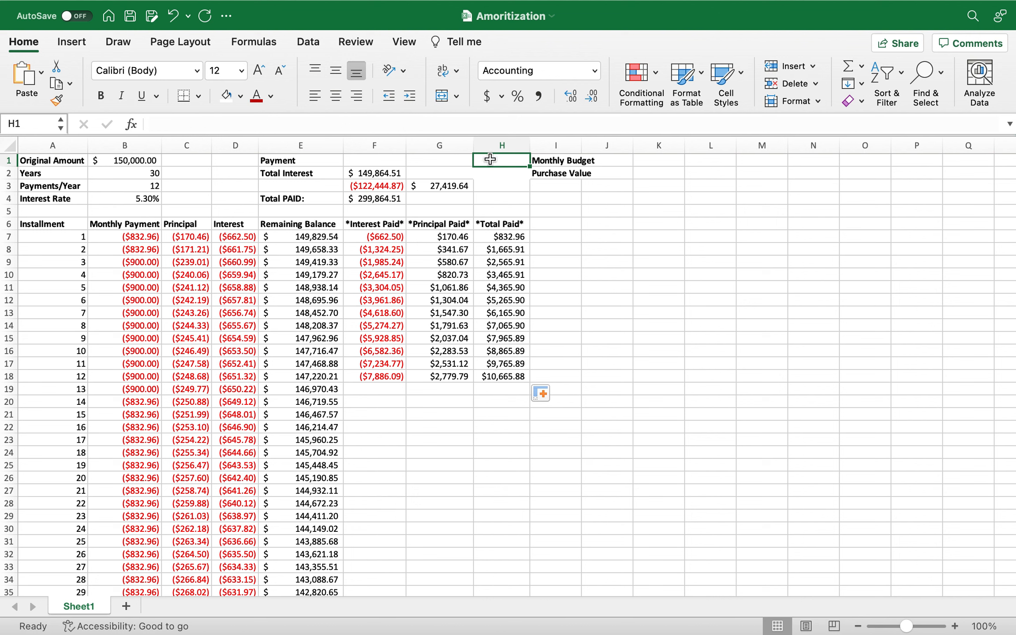
{"action": "type", "text": "900"}
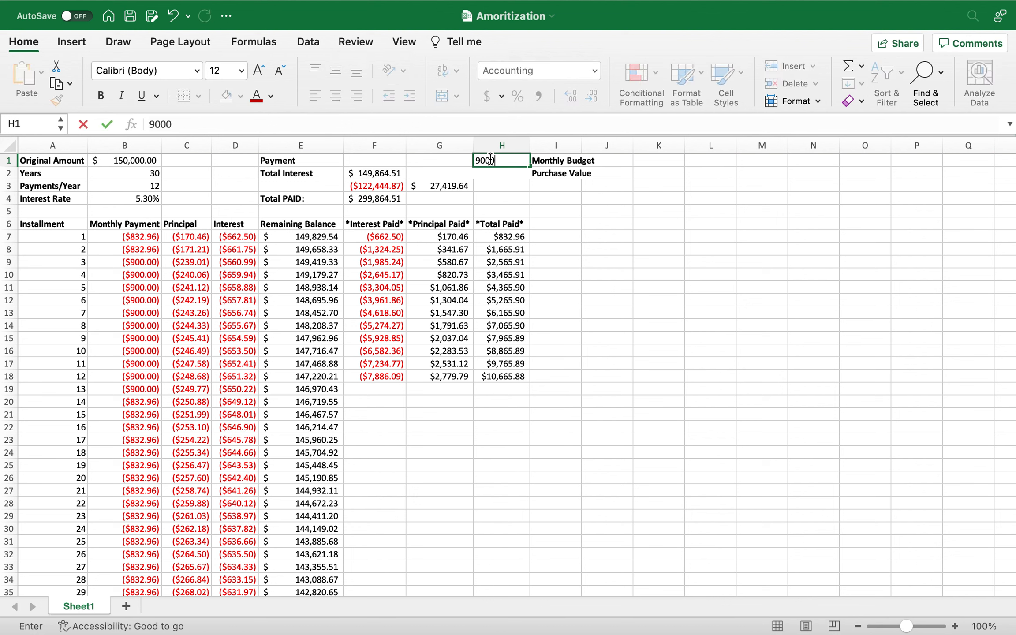
{"action": "key", "text": "Return"}
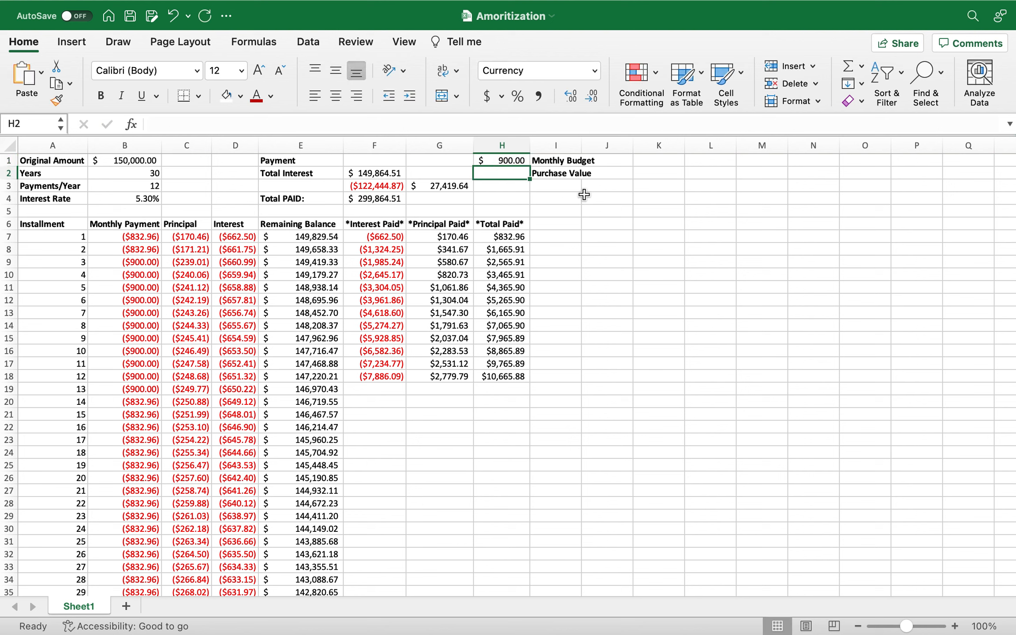
Calculate the Purchase Value in H2 with =PV(B4/B3,B2*B3,H1).
{"action": "left_click", "coordinate": [125, 162]}
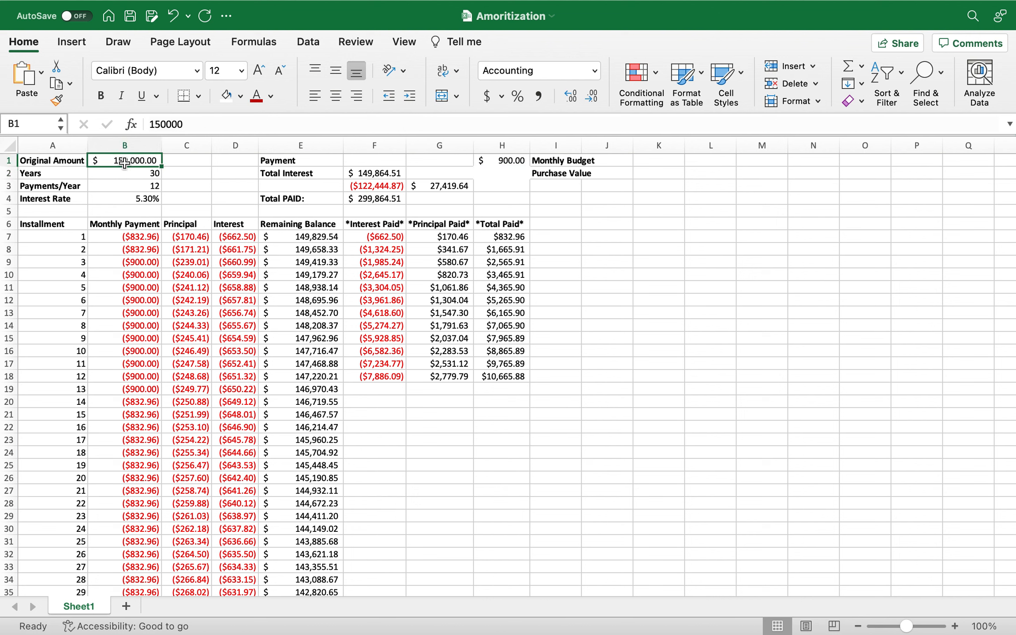
{"action": "left_click", "coordinate": [497, 174]}
{"action": "type", "text": "="}
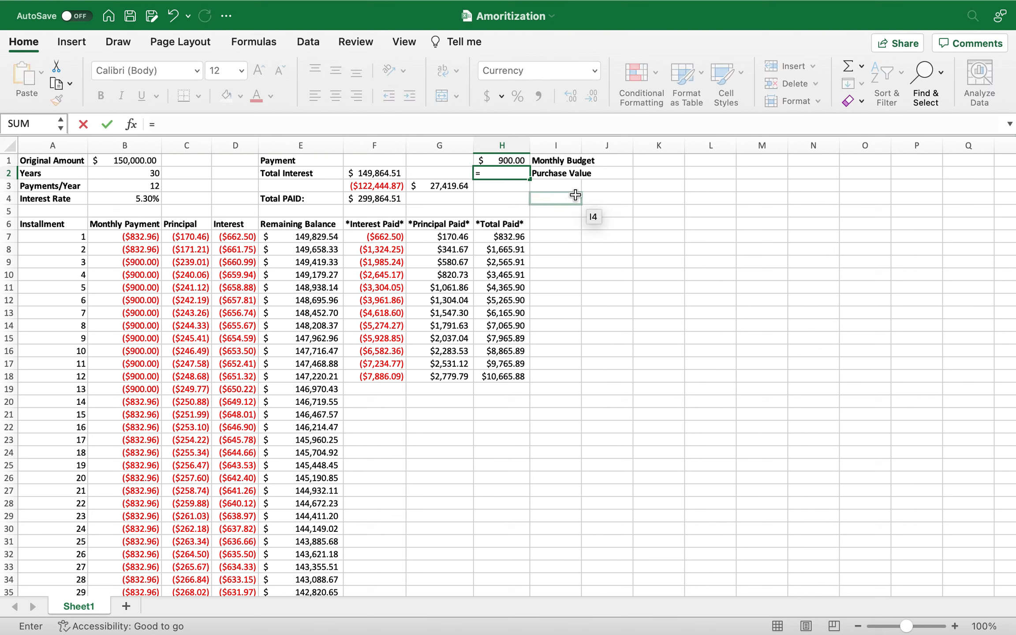
{"action": "type", "text": "pv"}
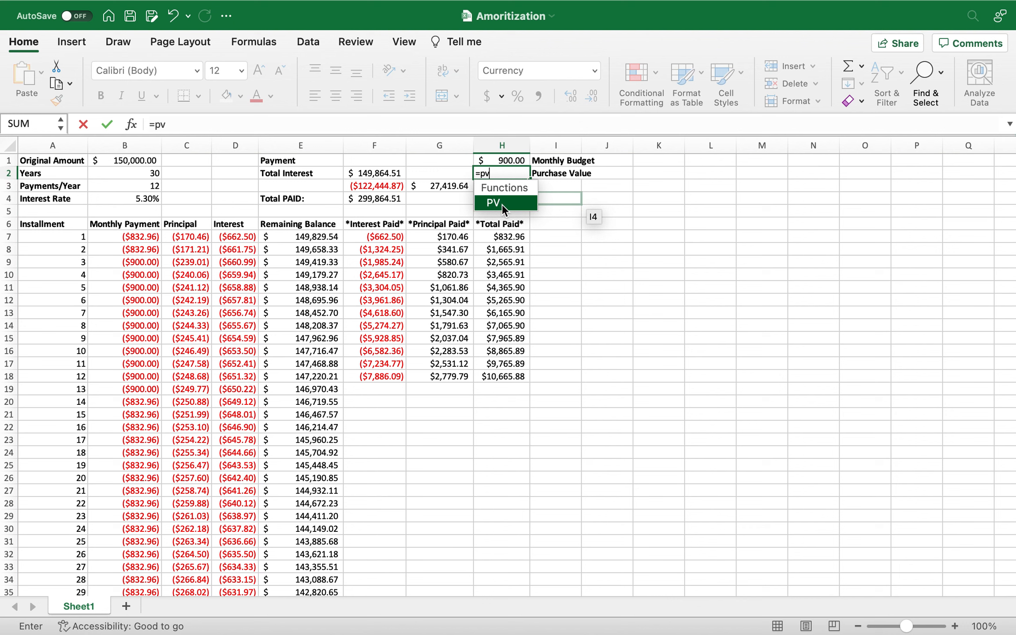
{"action": "type", "text": "("}
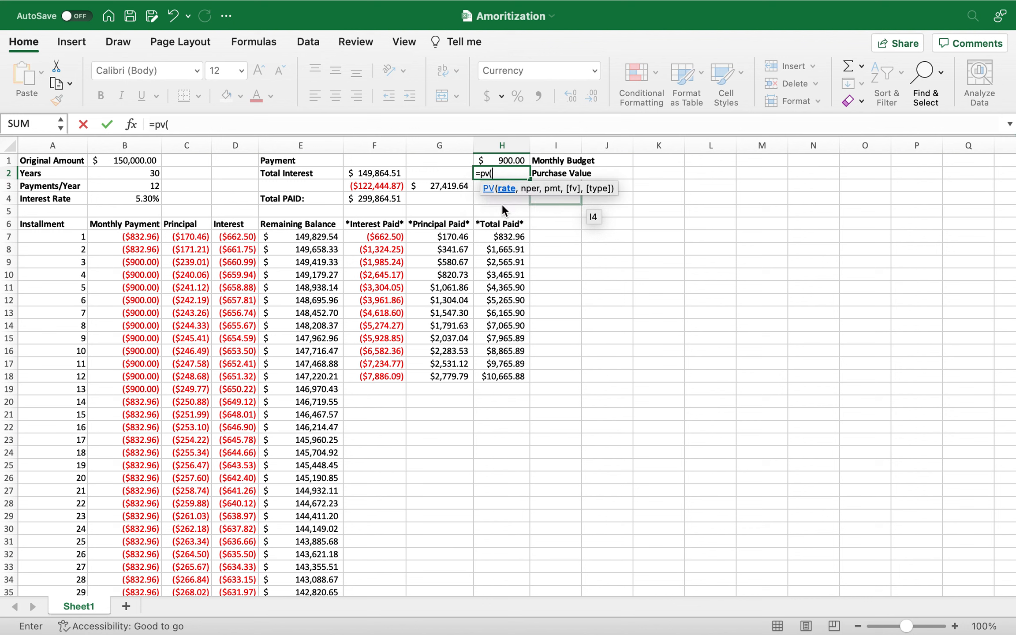
{"action": "left_click", "coordinate": [137, 198]}
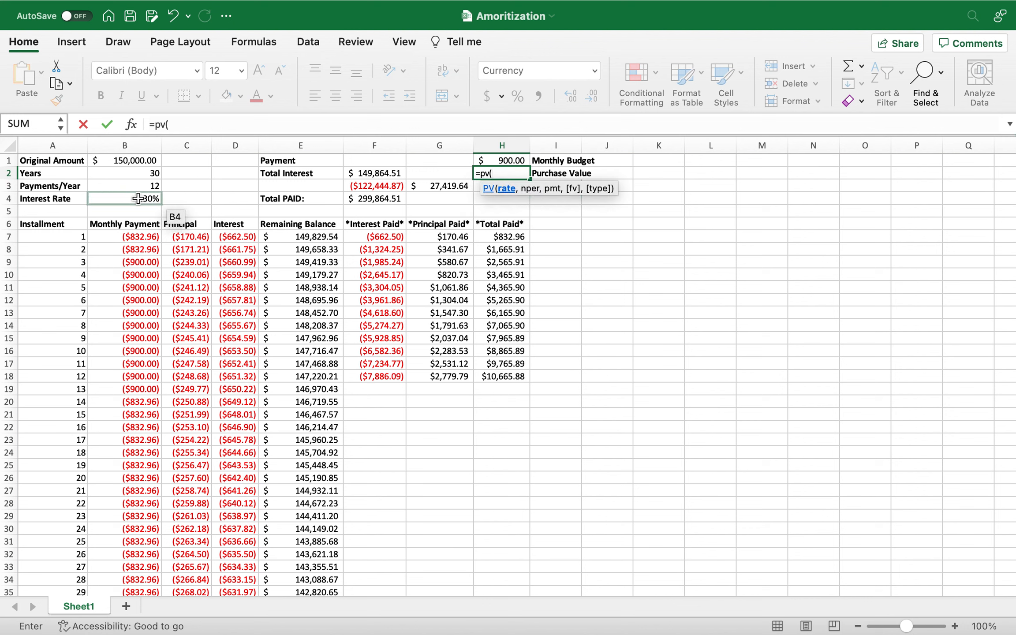
{"action": "type", "text": "/"}
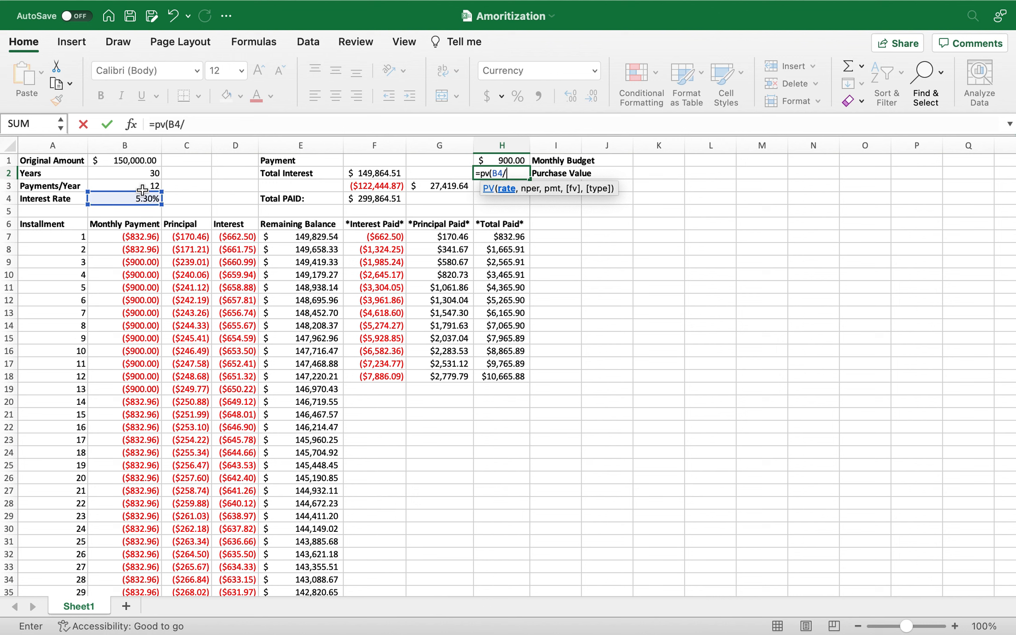
{"action": "left_click", "coordinate": [142, 185]}
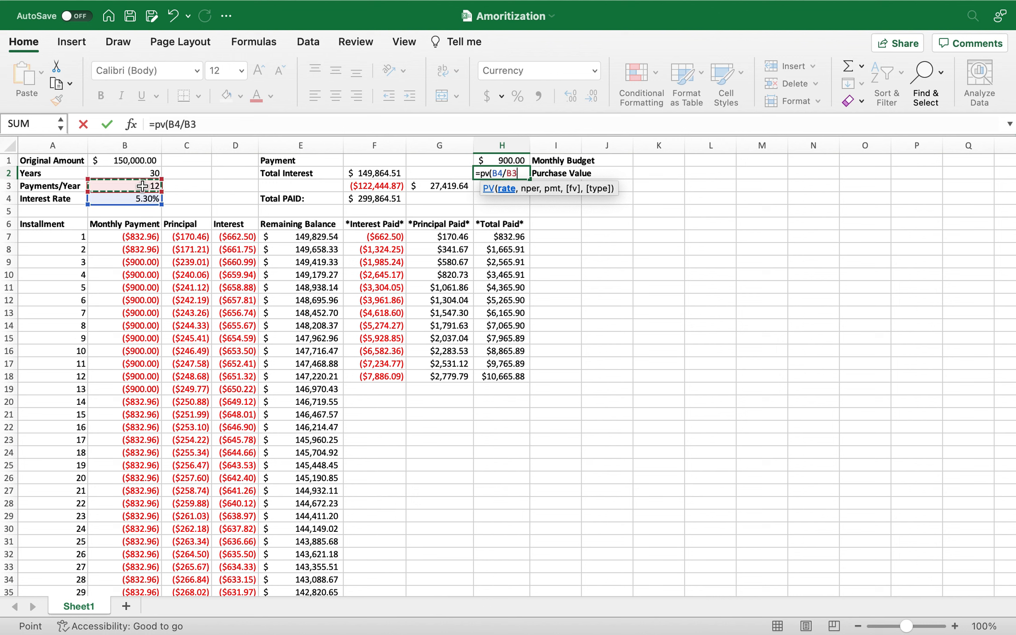
{"action": "type", "text": ","}
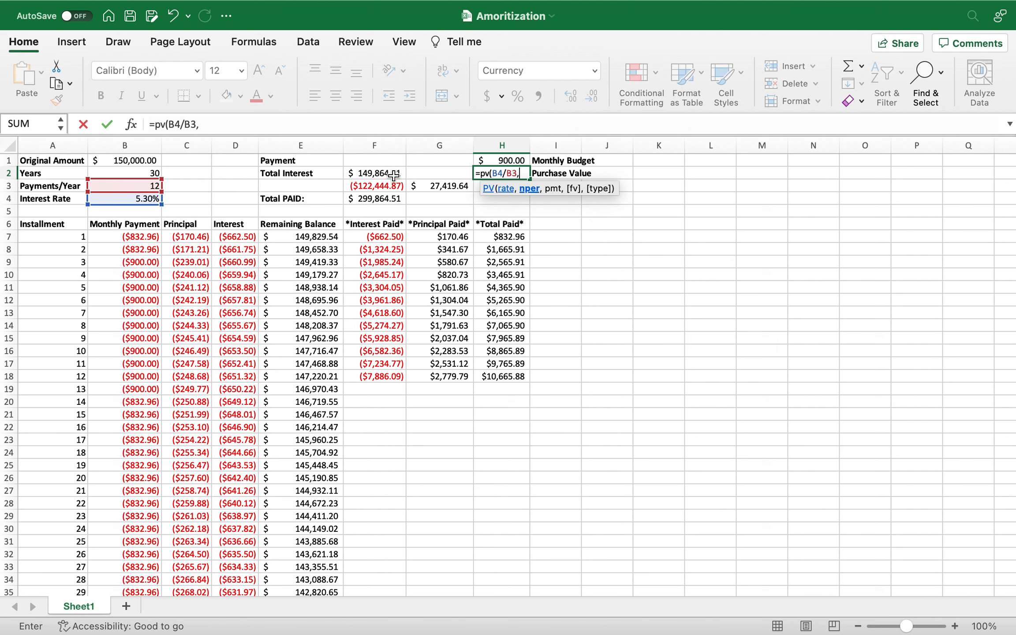
{"action": "left_click", "coordinate": [157, 175]}
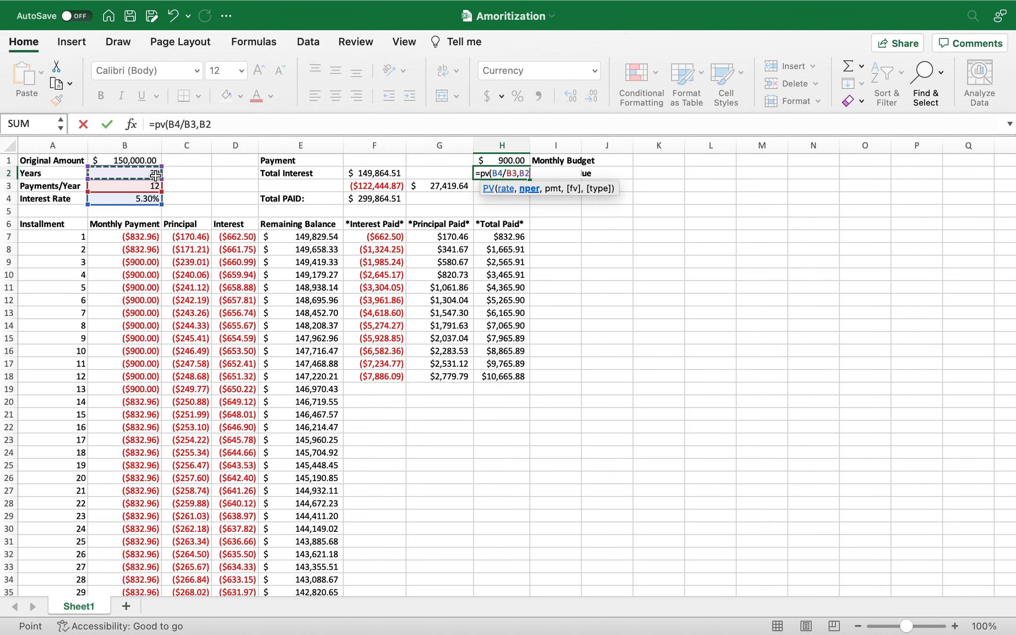
{"action": "type", "text": "*"}
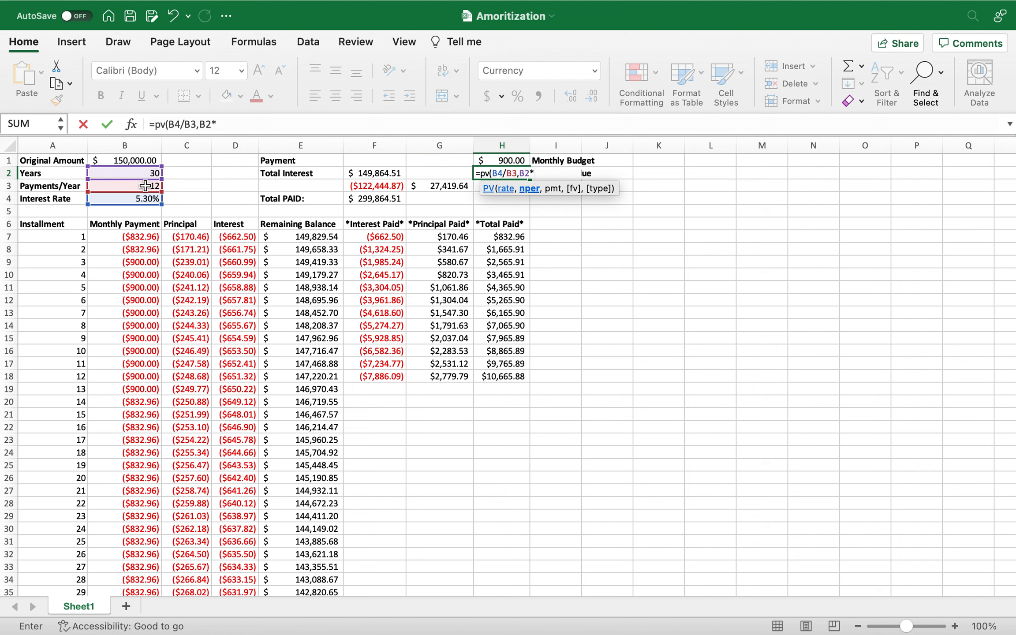
{"action": "left_click", "coordinate": [145, 185]}
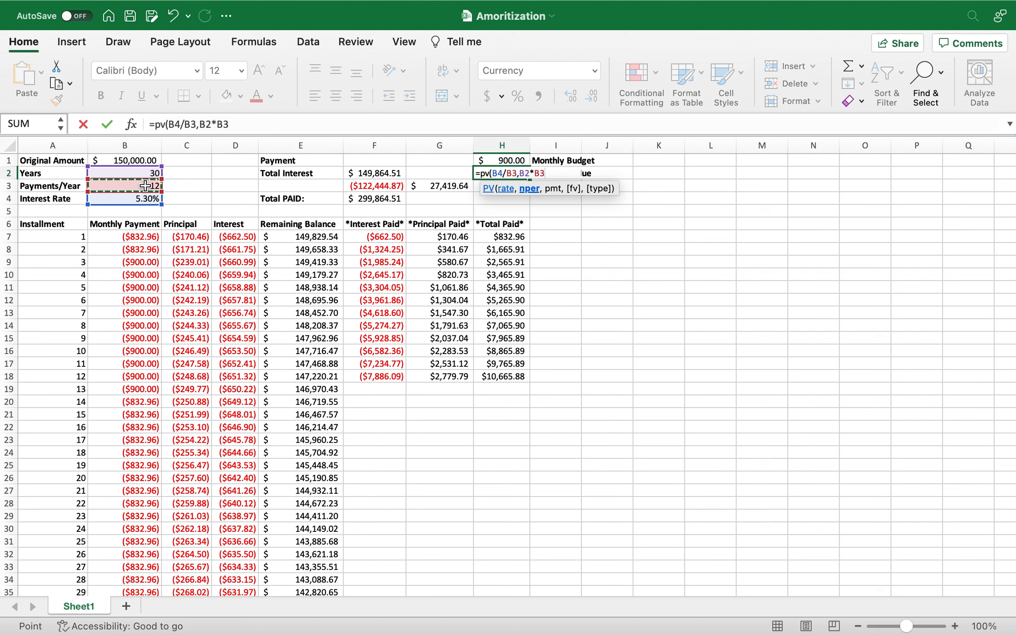
{"action": "type", "text": ","}
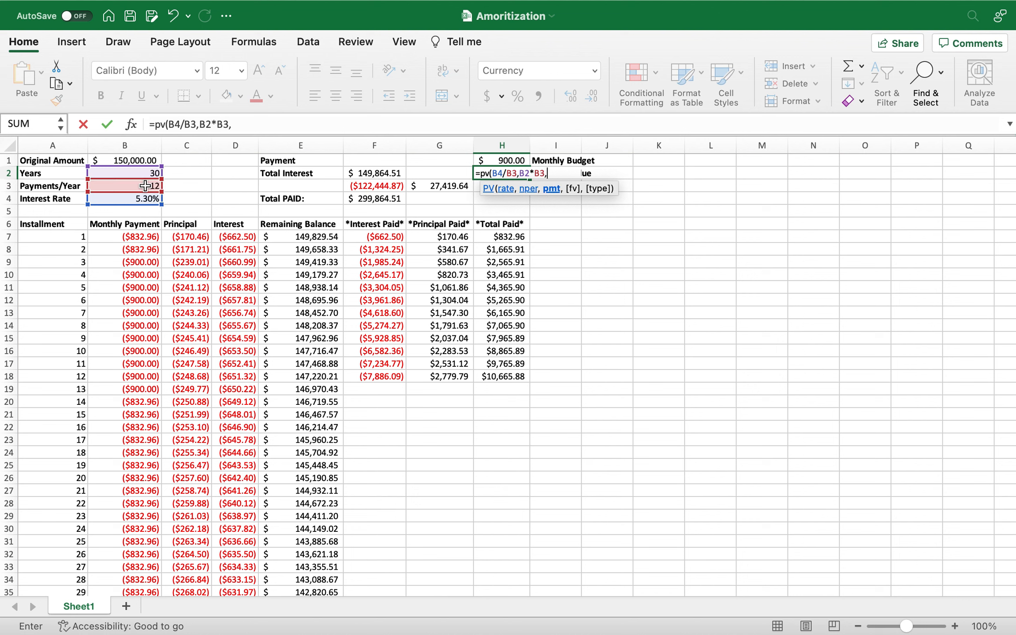
{"action": "left_click", "coordinate": [508, 161]}
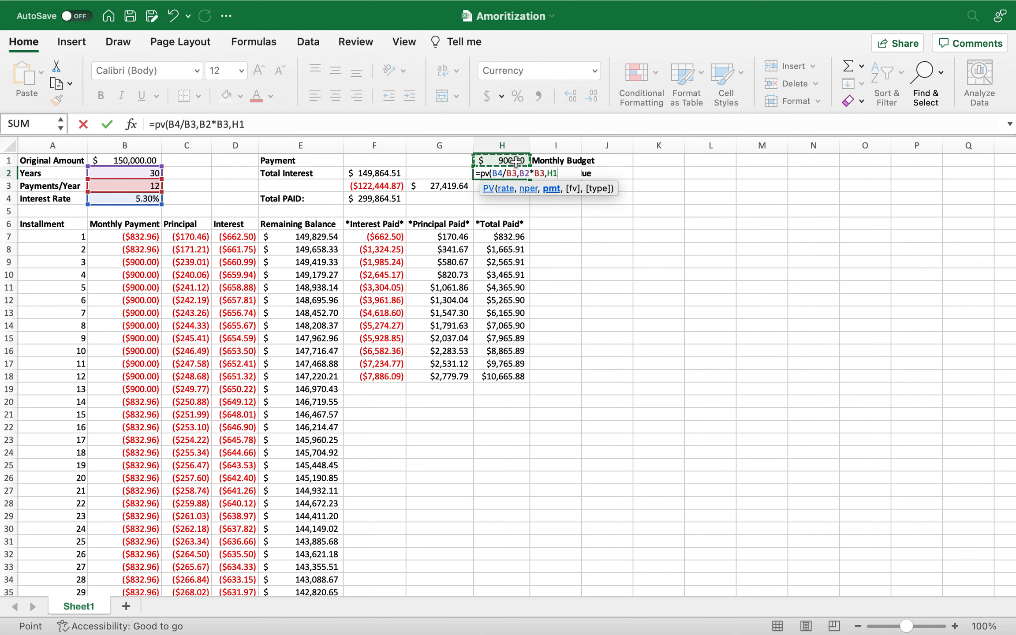
{"action": "type", "text": ")"}
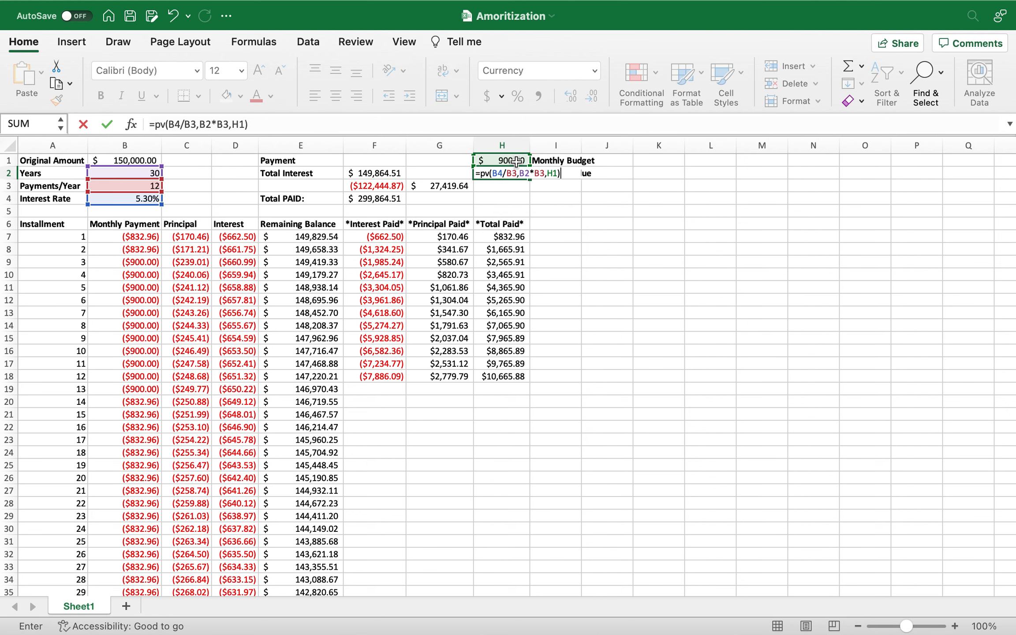
{"action": "key", "text": "Return"}
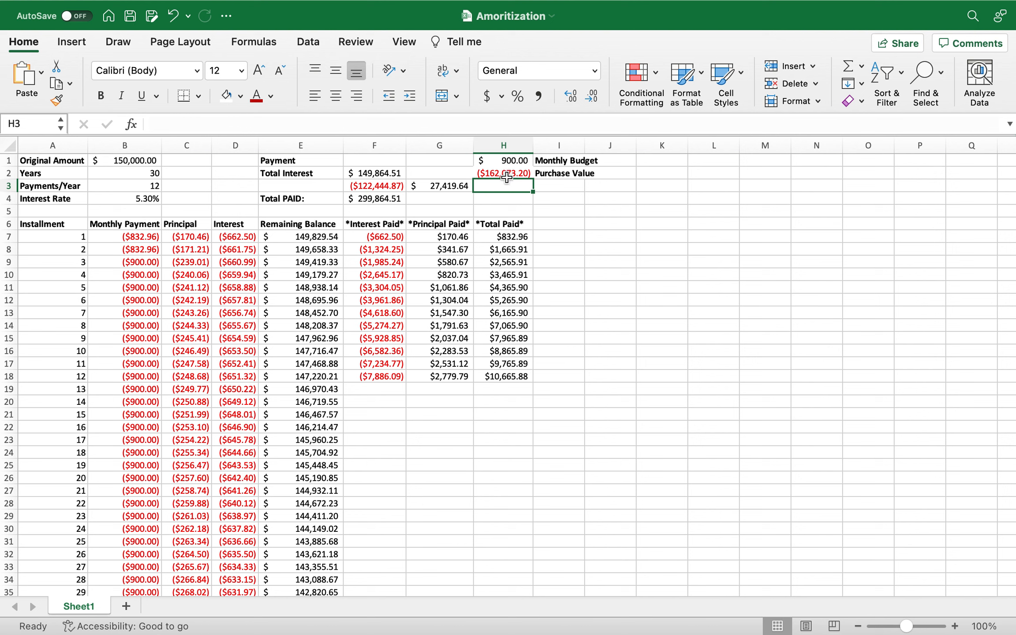
Negate the payment argument in the Purchase Value formula so that H2 reads =PV(B4/B3,B2*B3,-H1).
{"action": "left_click", "coordinate": [505, 175]}
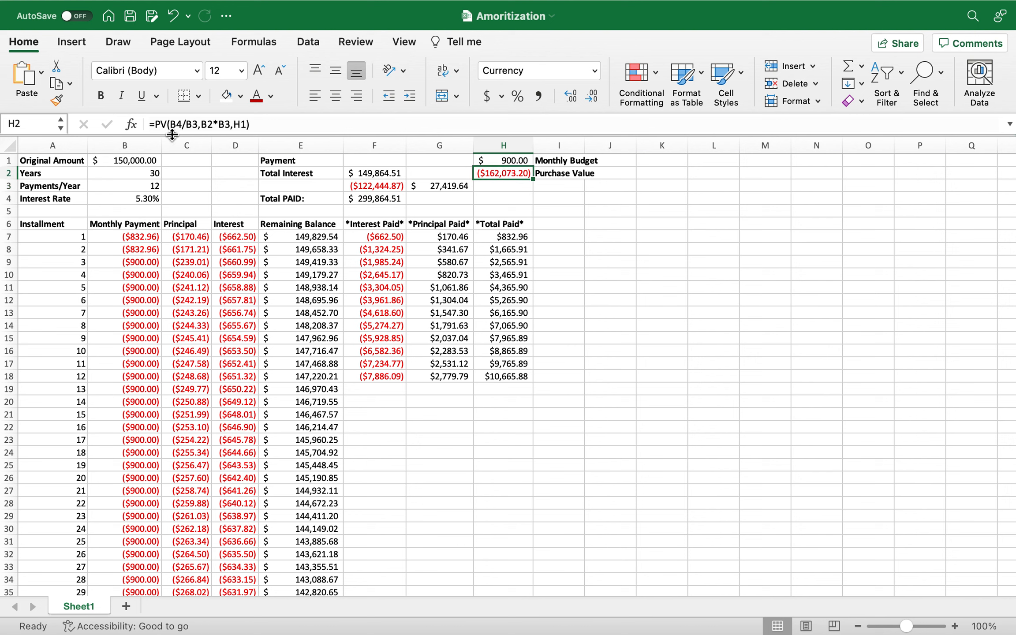
{"action": "left_click", "coordinate": [158, 126]}
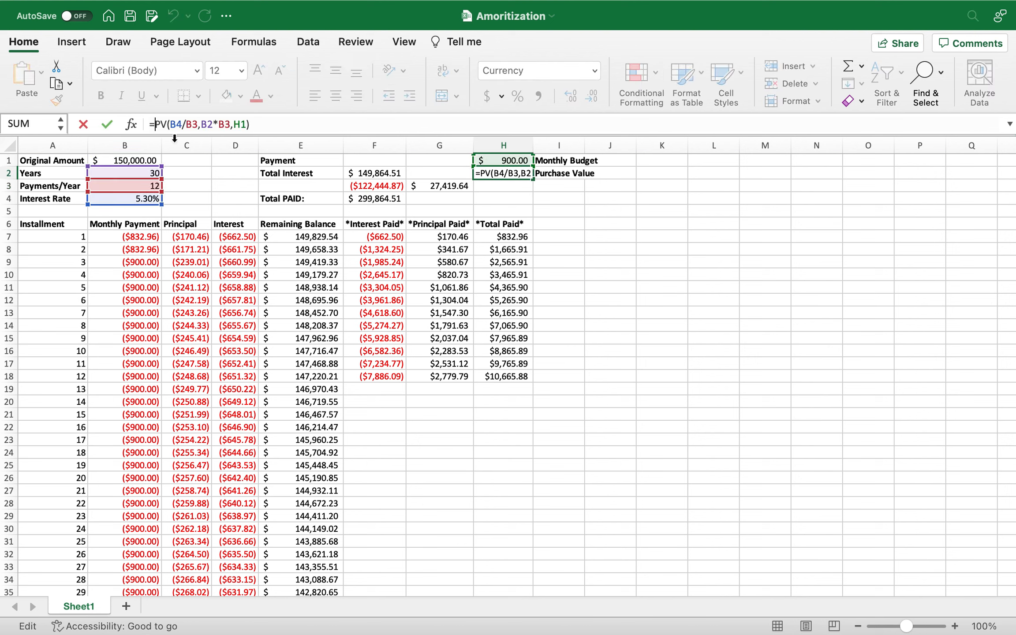
{"action": "left_click", "coordinate": [233, 124]}
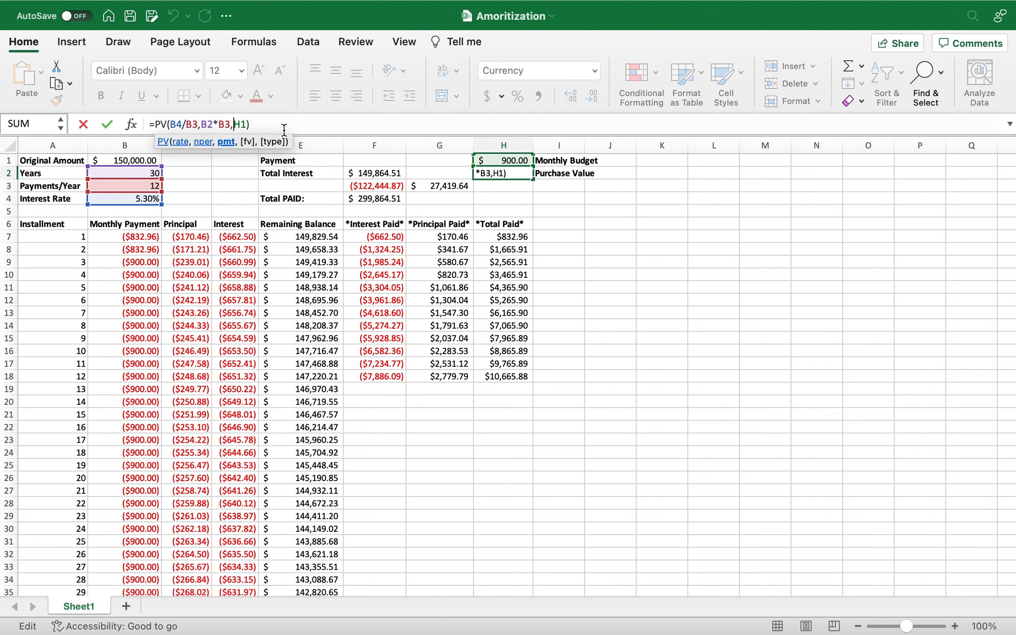
{"action": "type", "text": "-"}
{"action": "key", "text": "Return"}
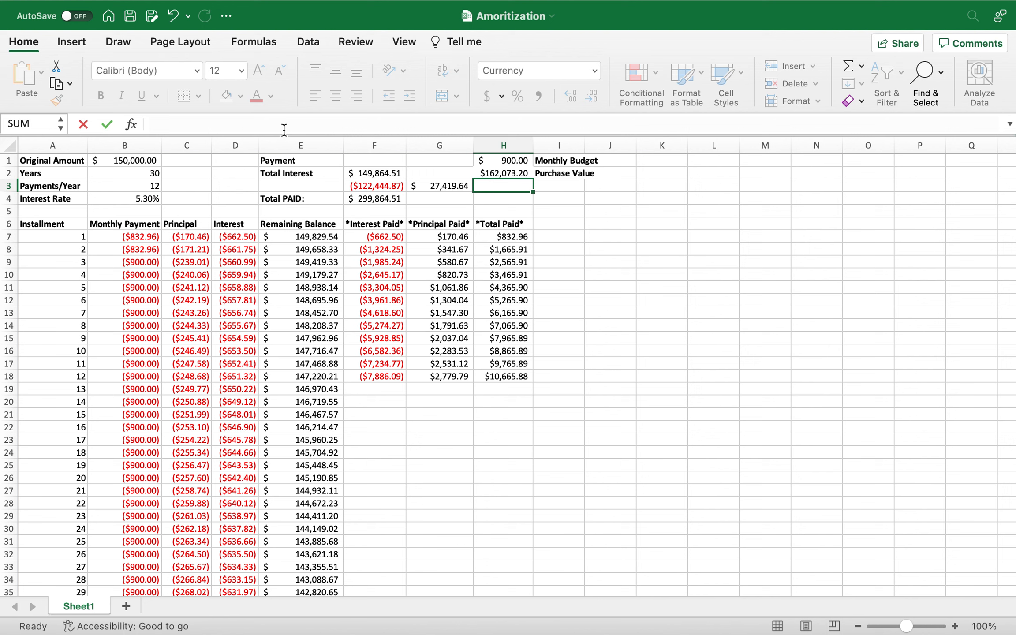
Highlight the Purchase Value cell H2 with a yellow fill.
{"action": "left_click", "coordinate": [512, 175]}
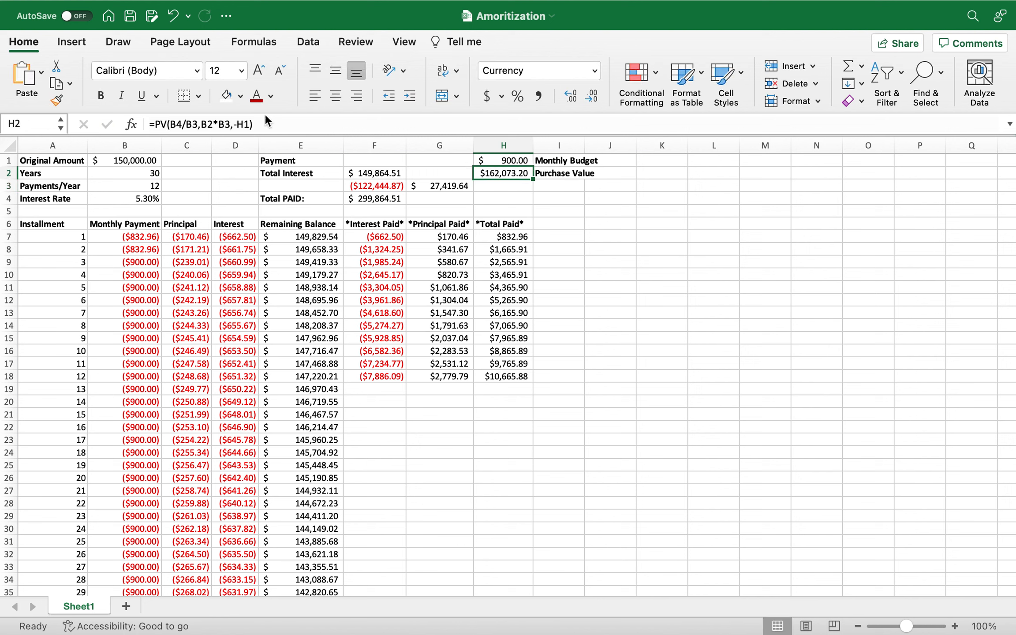
{"action": "left_click", "coordinate": [241, 96]}
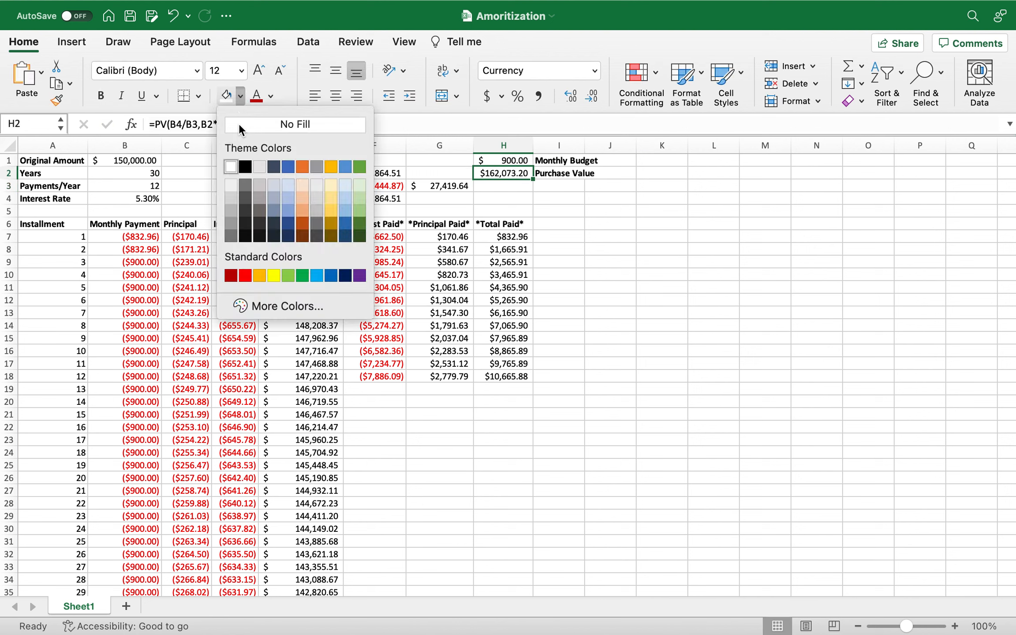
{"action": "left_click", "coordinate": [273, 276]}
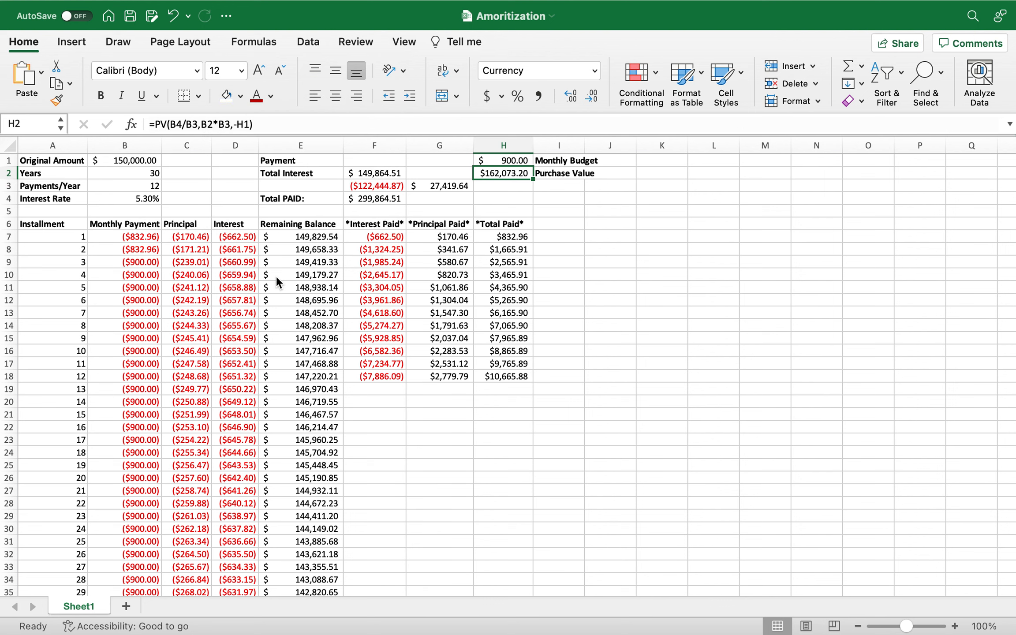
Change the extra payment in the installment 3 formula in B9 to 1000, making it =PMT(B$4/B$3,B$2*B$3,B$1)-1000.
{"action": "left_click", "coordinate": [524, 195]}
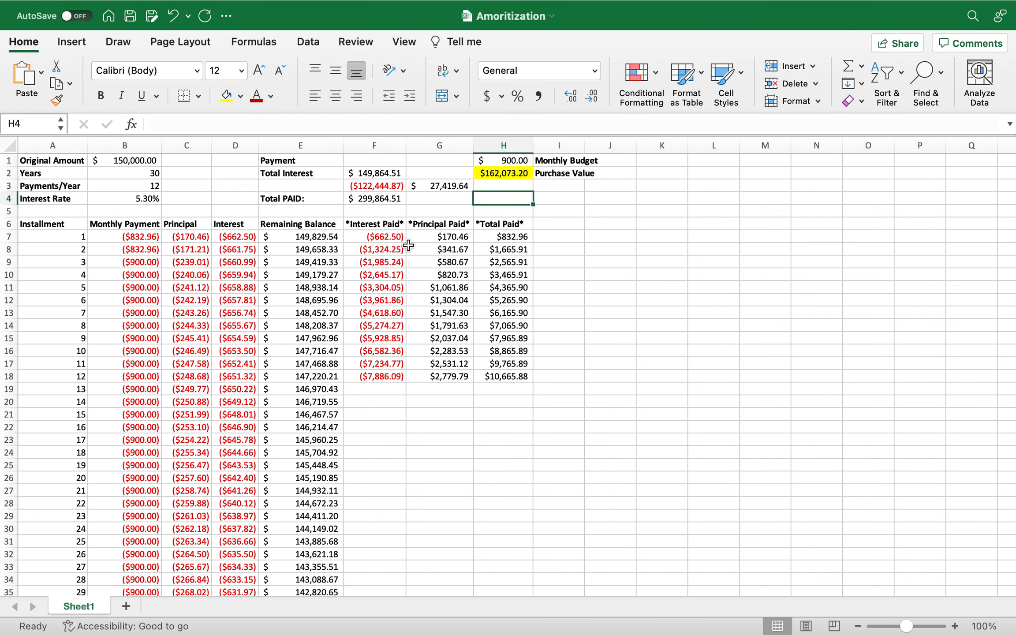
{"action": "left_click", "coordinate": [146, 261]}
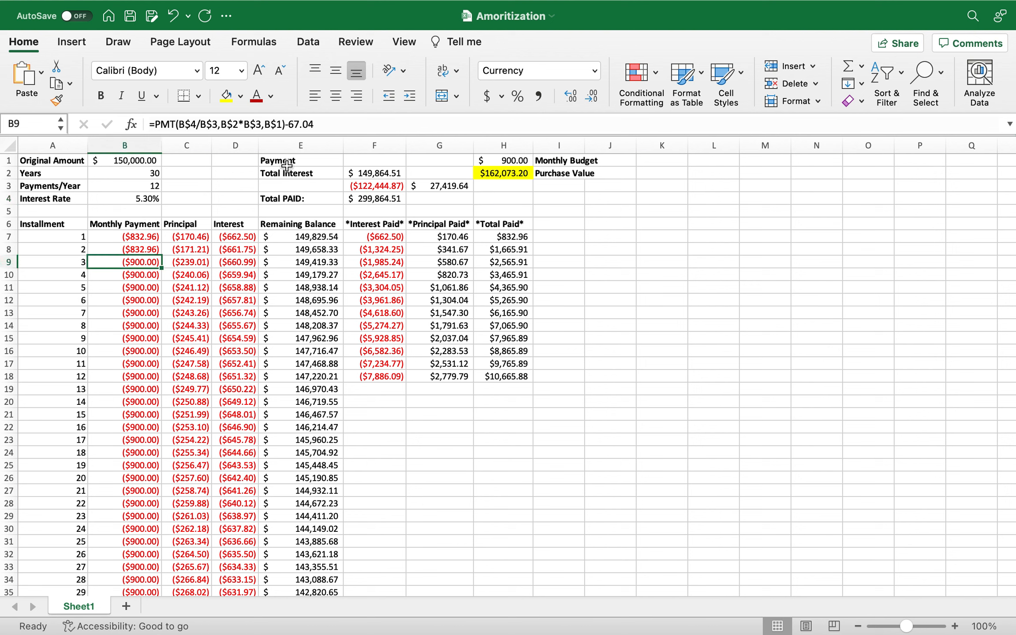
{"action": "left_click_drag", "start_coordinate": [322, 128], "coordinate": [290, 127]}
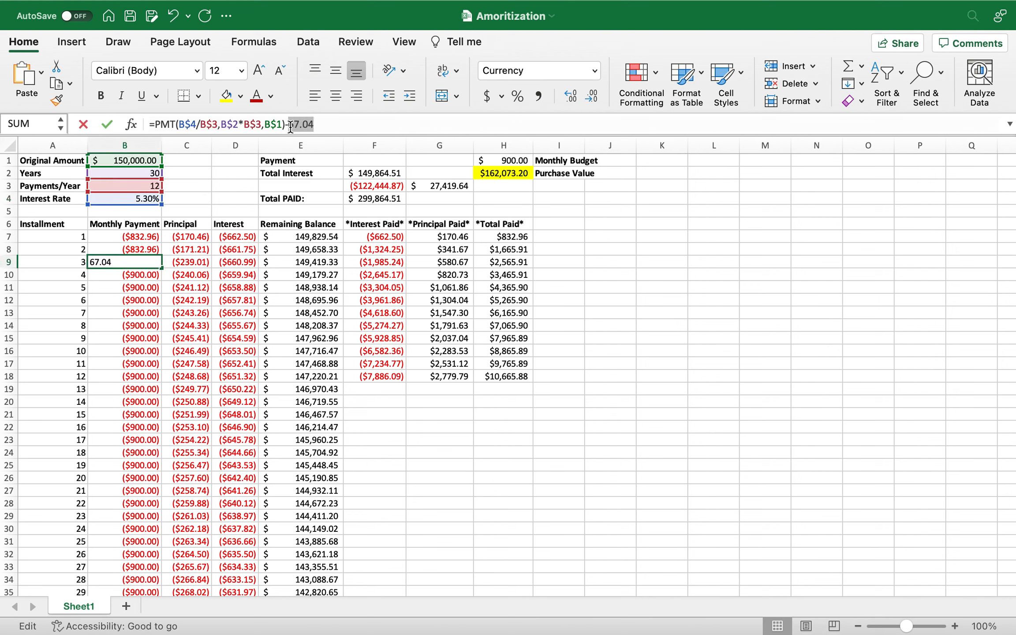
{"action": "key", "text": "BackSpace"}
{"action": "type", "text": "1000"}
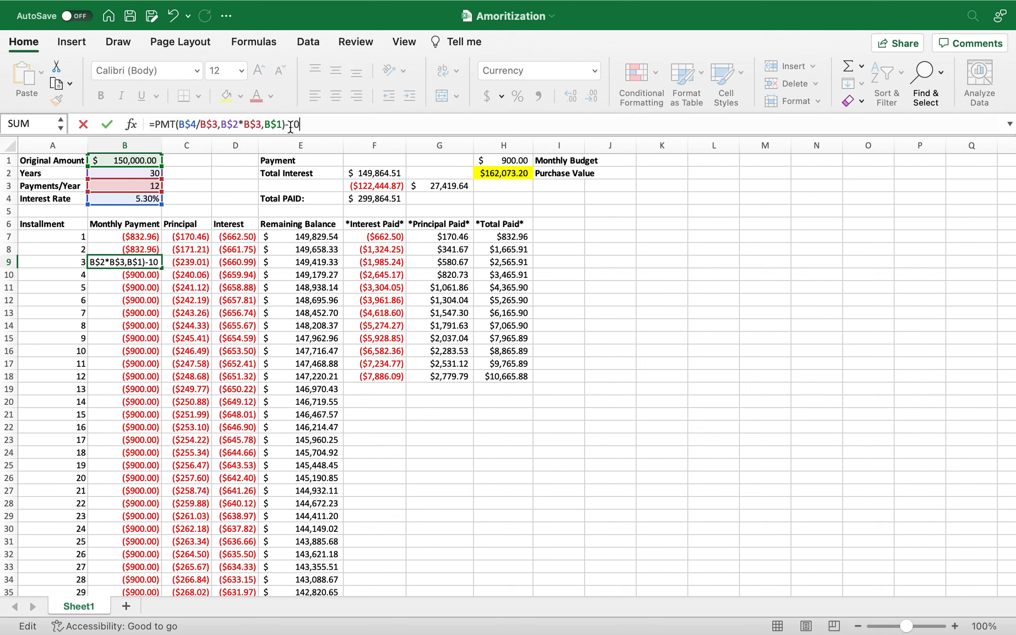
{"action": "key", "text": "Return"}
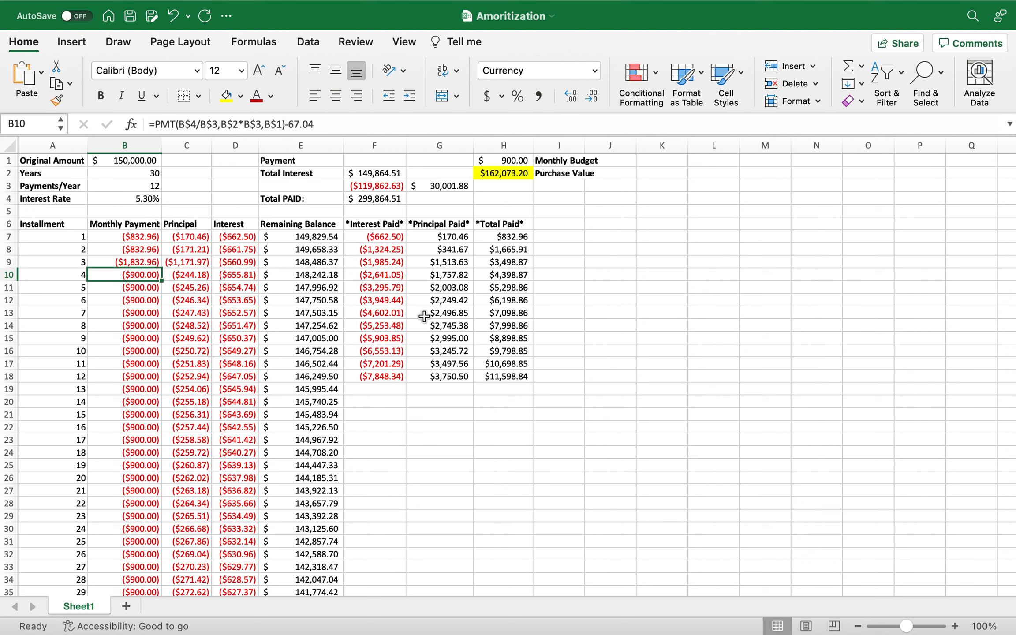
Set the Interest Rate in B4 to 6.3% and check the Purchase Value in H2.
{"action": "left_click", "coordinate": [501, 175]}
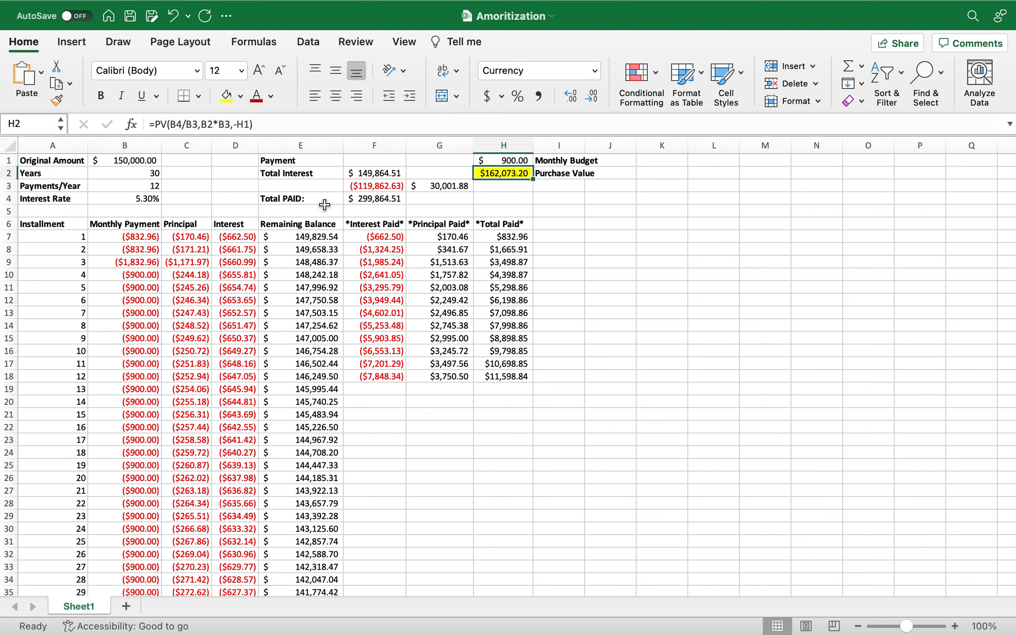
{"action": "left_click", "coordinate": [148, 201]}
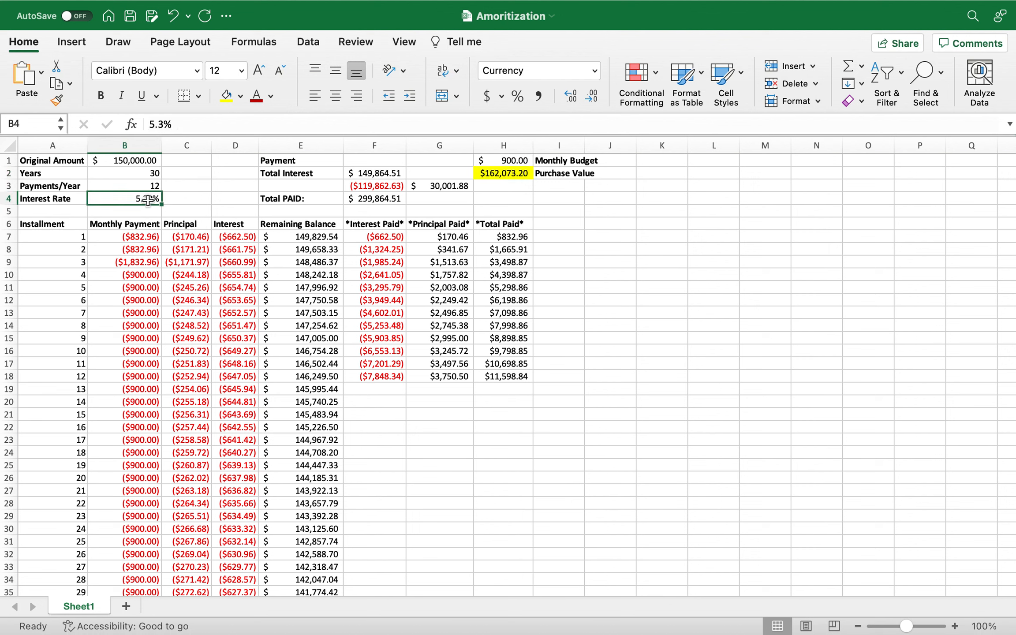
{"action": "left_click", "coordinate": [154, 125]}
{"action": "key", "text": "BackSpace"}
{"action": "type", "text": "1"}
{"action": "key", "text": "BackSpace"}
{"action": "type", "text": "6"}
{"action": "key", "text": "Return"}
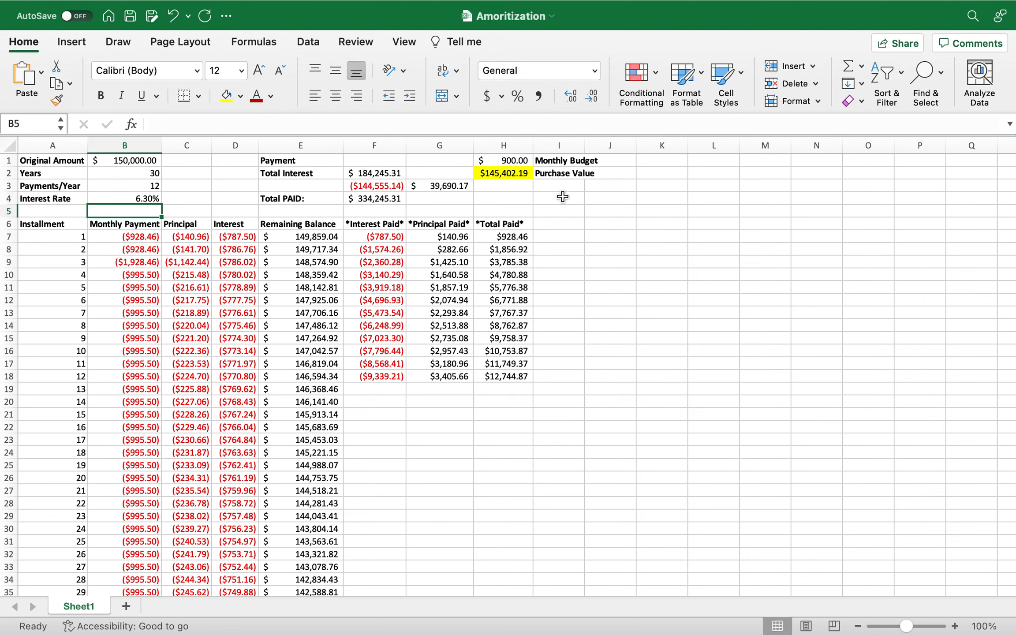
{"action": "left_click", "coordinate": [517, 175]}
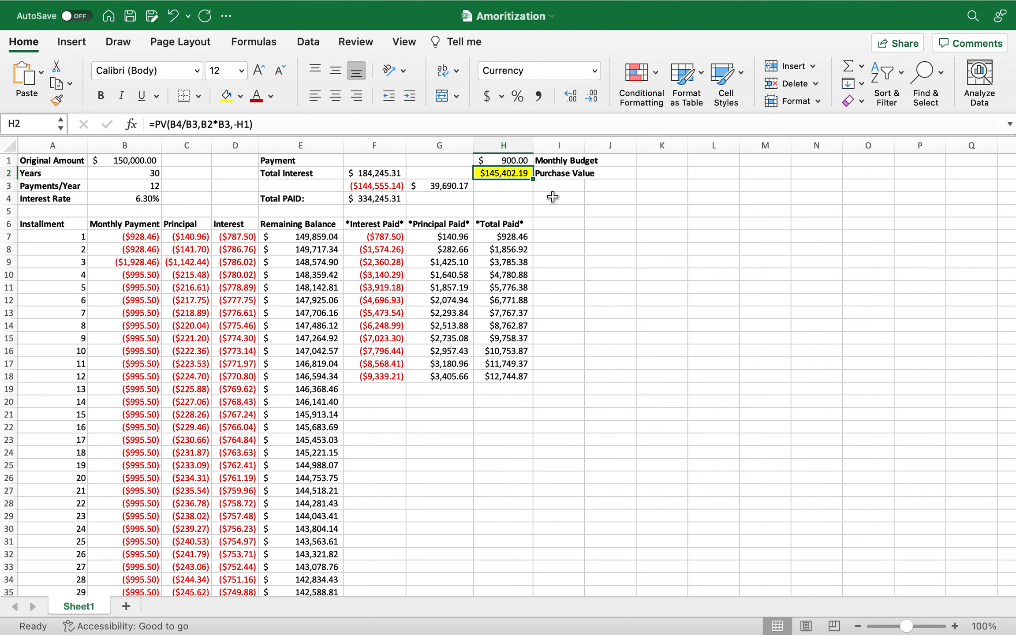
Set the loan term in the Years cell B2 to 20.
{"action": "left_click", "coordinate": [150, 173]}
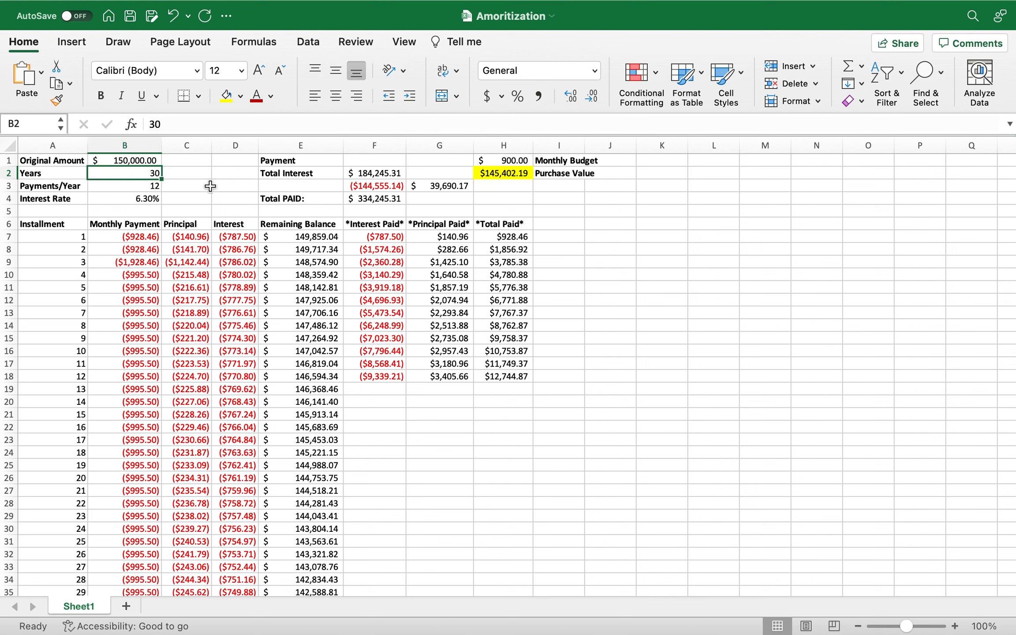
{"action": "type", "text": "20"}
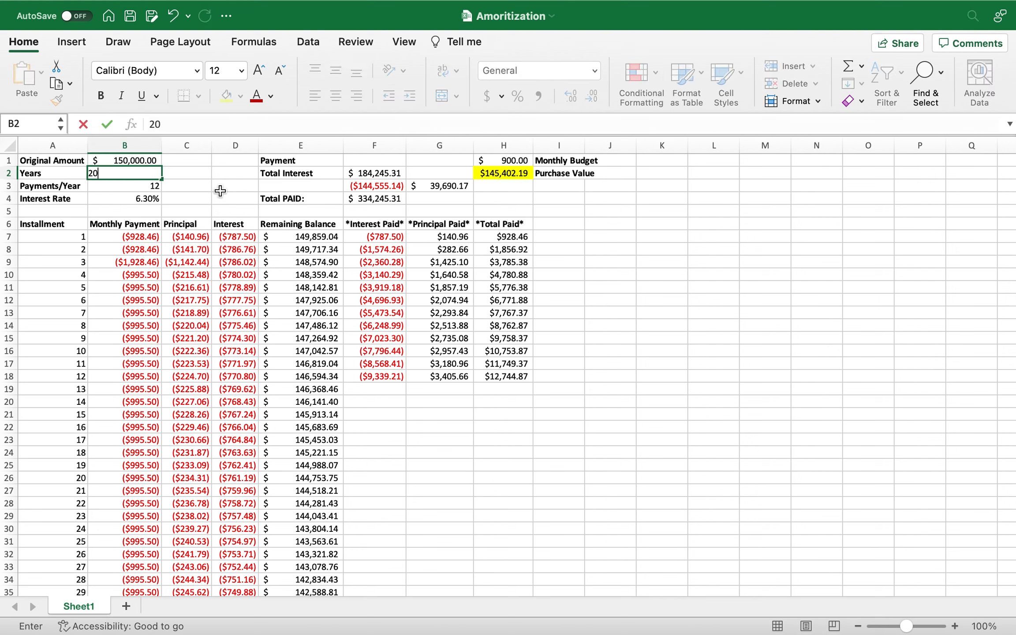
{"action": "key", "text": "Return"}
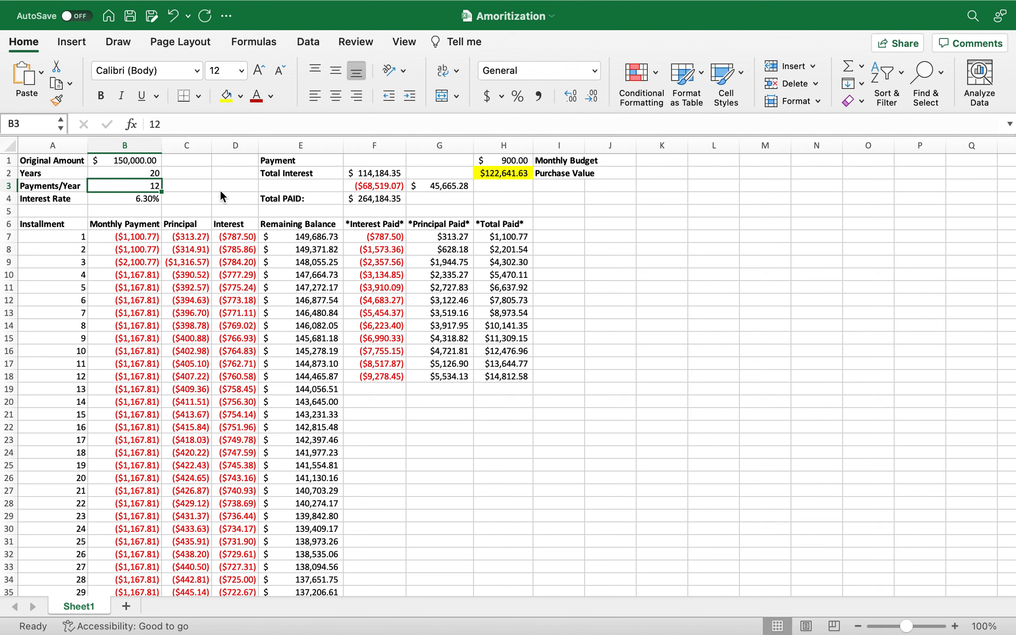
Remove the extra 1000 from the installment 3 payment formula in B9, leaving only the PMT function.
{"action": "left_click", "coordinate": [142, 265]}
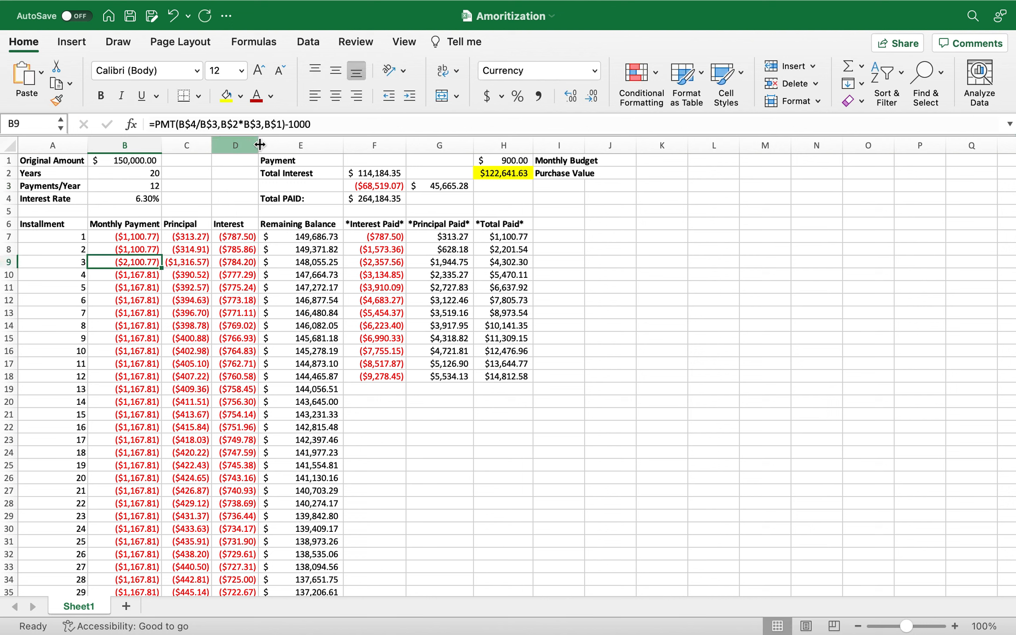
{"action": "left_click_drag", "start_coordinate": [311, 124], "coordinate": [295, 124]}
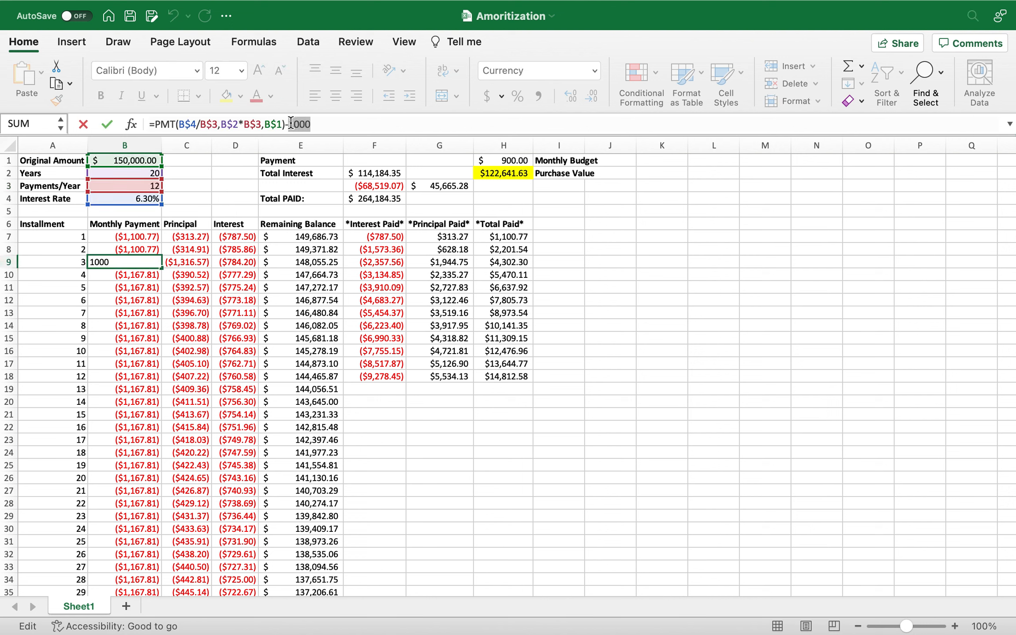
{"action": "key", "text": "BackSpace"}
{"action": "key", "text": "BackSpace"}
{"action": "key", "text": "Return"}
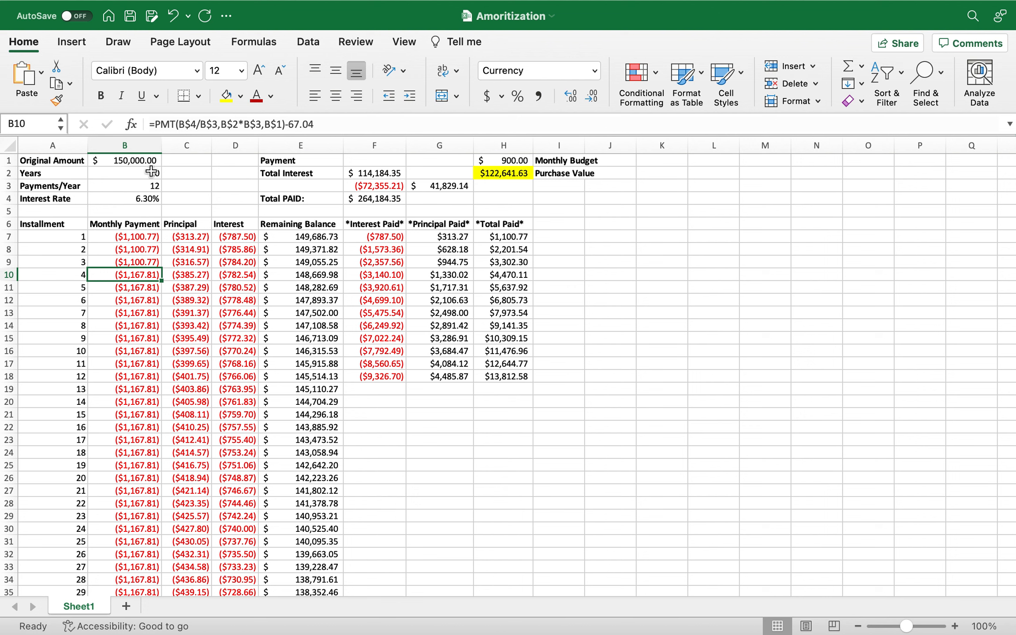
Set the loan term in B2 to 7 years and the Original Amount in B1 to 30,000.
{"action": "left_click", "coordinate": [153, 172]}
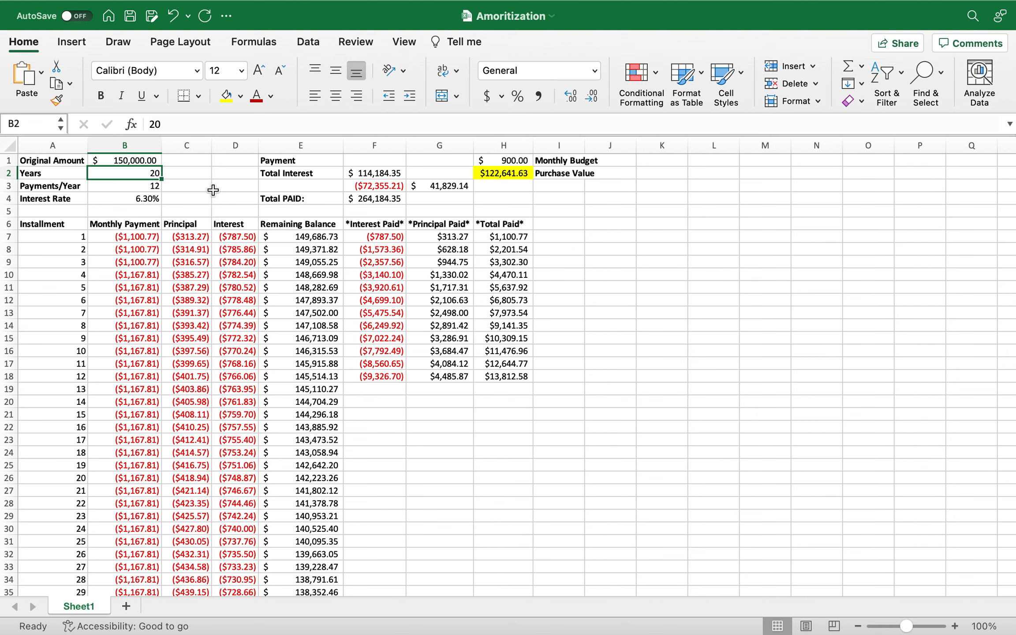
{"action": "type", "text": "7"}
{"action": "key", "text": "Return"}
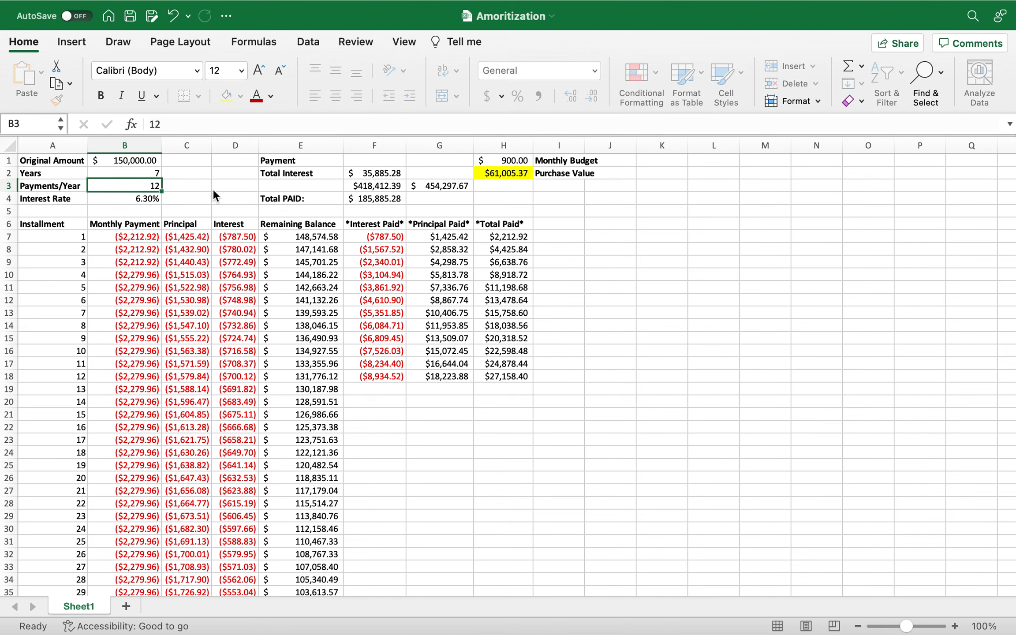
{"action": "left_click", "coordinate": [121, 163]}
{"action": "type", "text": "30"}
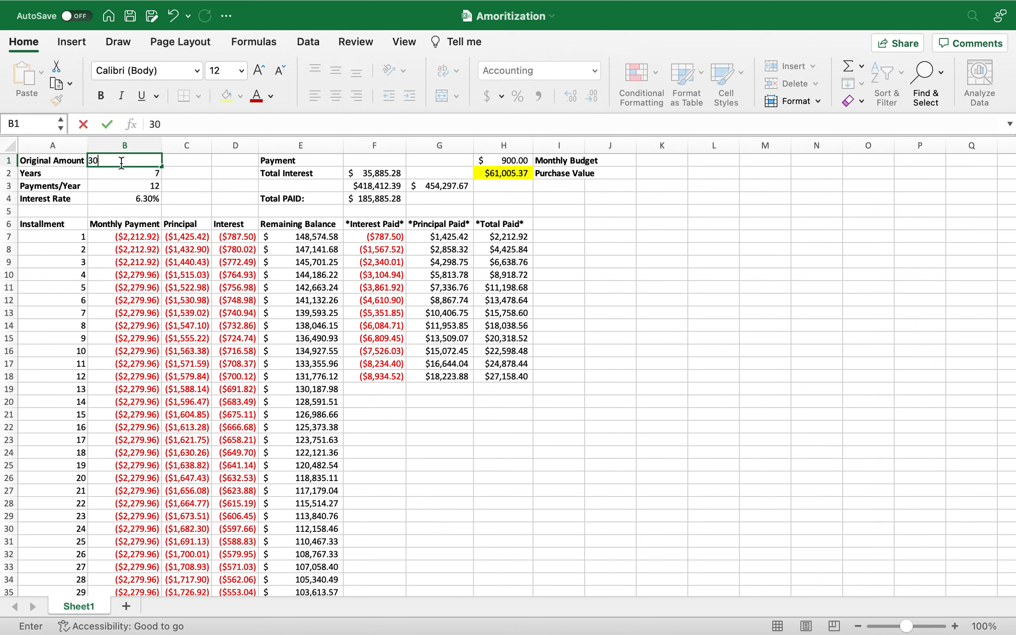
{"action": "type", "text": ",00000"}
{"action": "key", "text": "Return"}
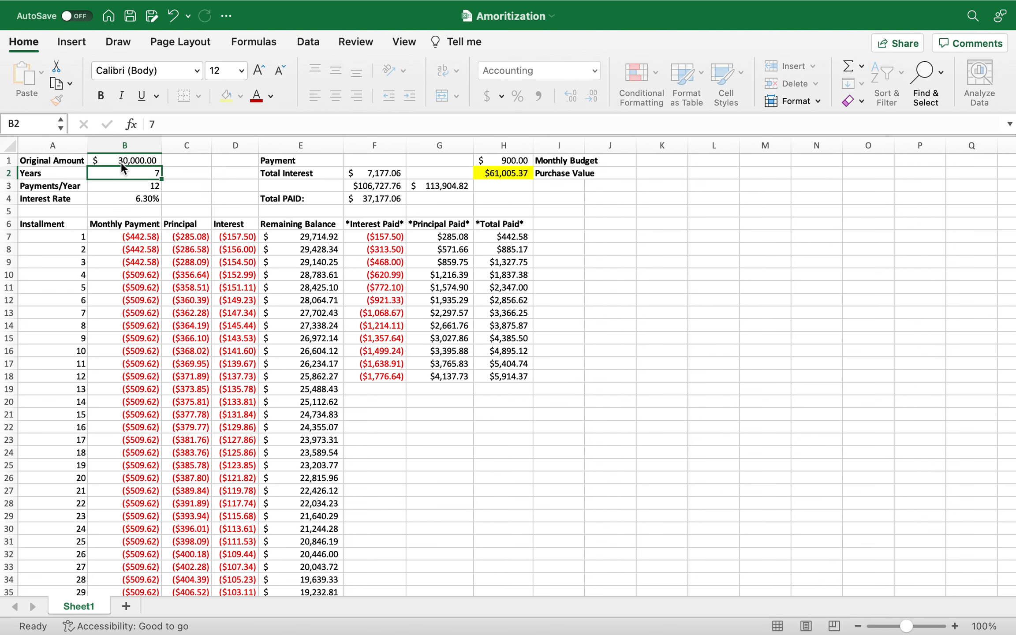
{"action": "left_click", "coordinate": [138, 235]}
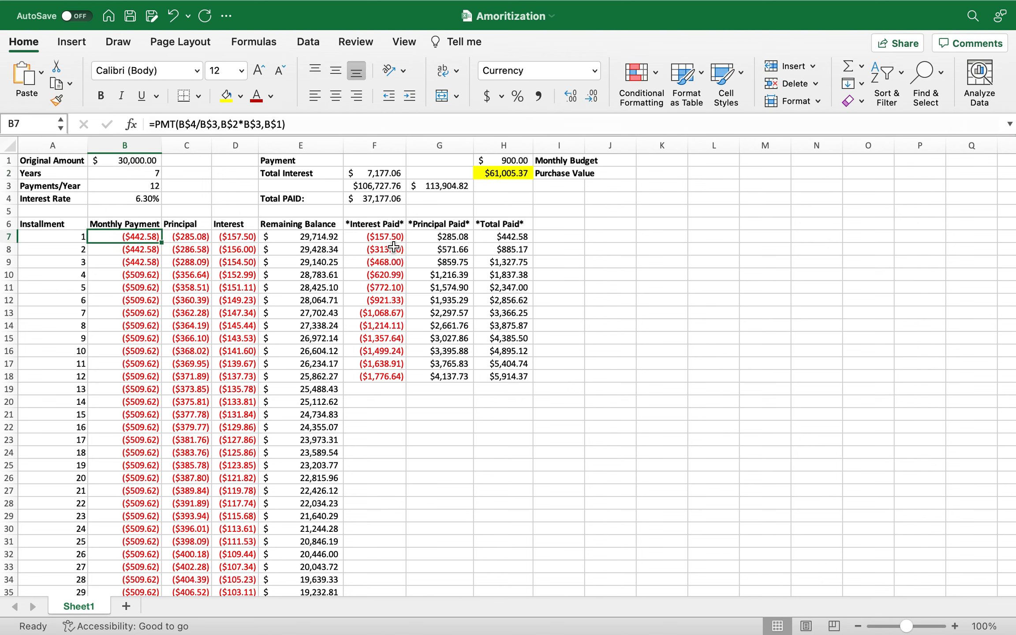
Set the Interest Rate in B4 to 4.3% and check the first monthly payment in B7.
{"action": "left_click", "coordinate": [152, 201]}
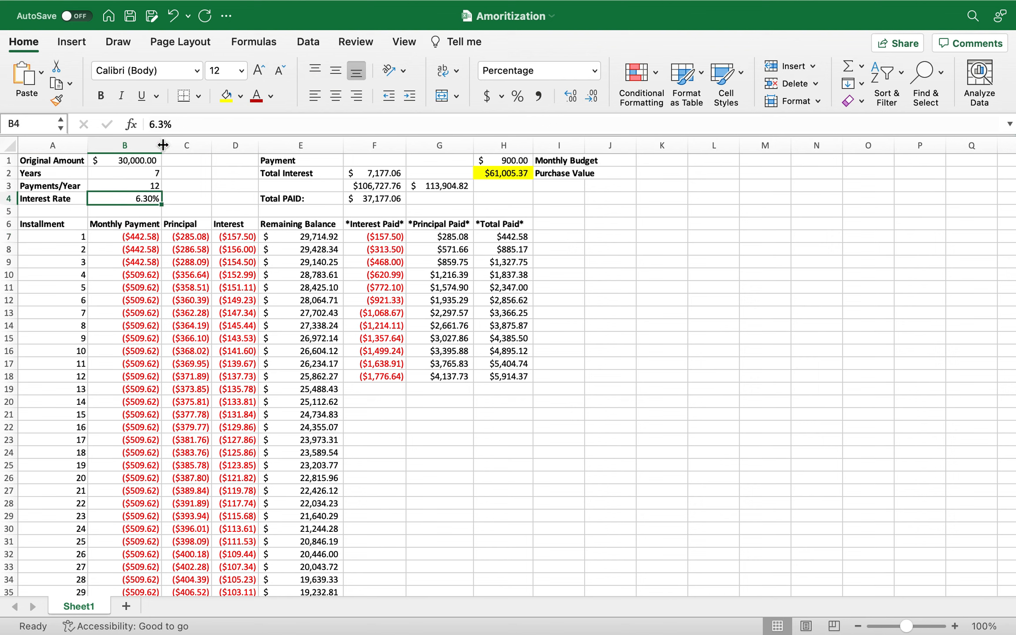
{"action": "left_click_drag", "start_coordinate": [152, 124], "coordinate": [156, 125]}
{"action": "type", "text": "4"}
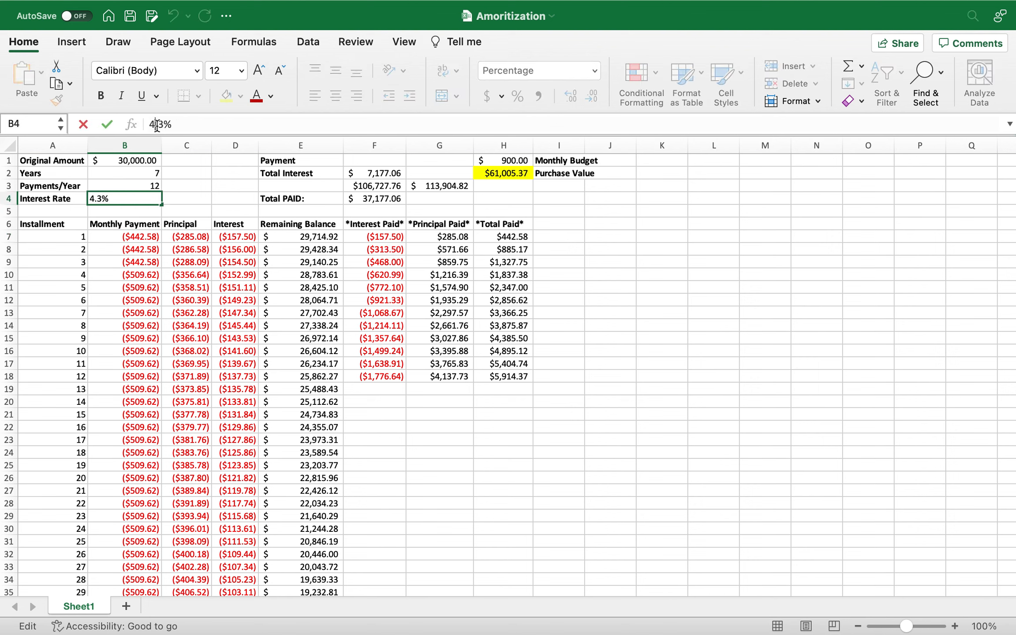
{"action": "key", "text": "Return"}
{"action": "left_click", "coordinate": [146, 238]}
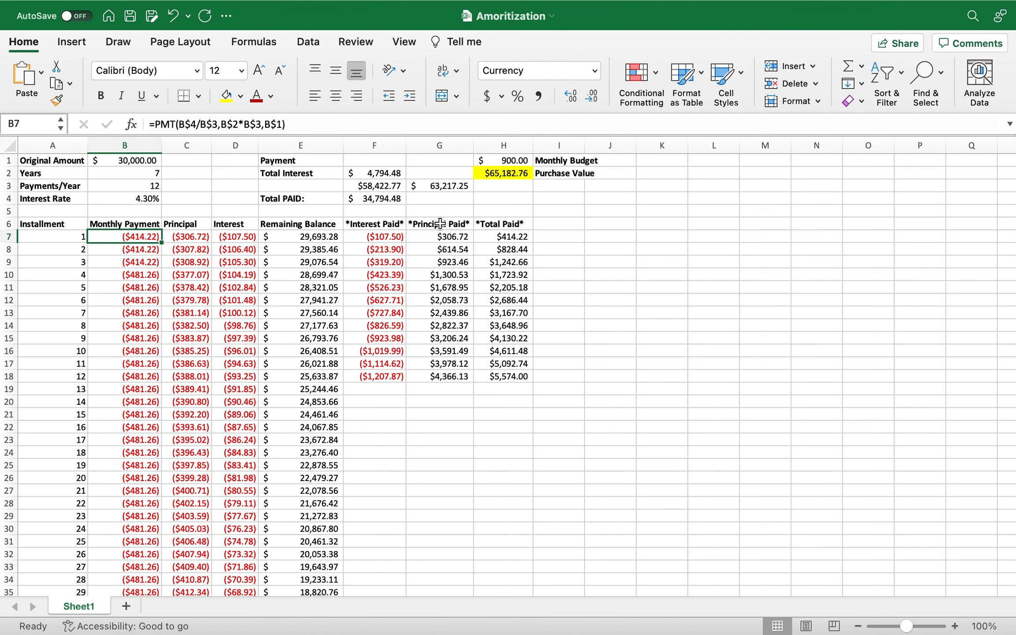
Clear the =SUM(D7:D310) interest total from cell F3.
{"action": "left_click", "coordinate": [379, 186]}
{"action": "left_click_drag", "start_coordinate": [241, 129], "coordinate": [149, 125]}
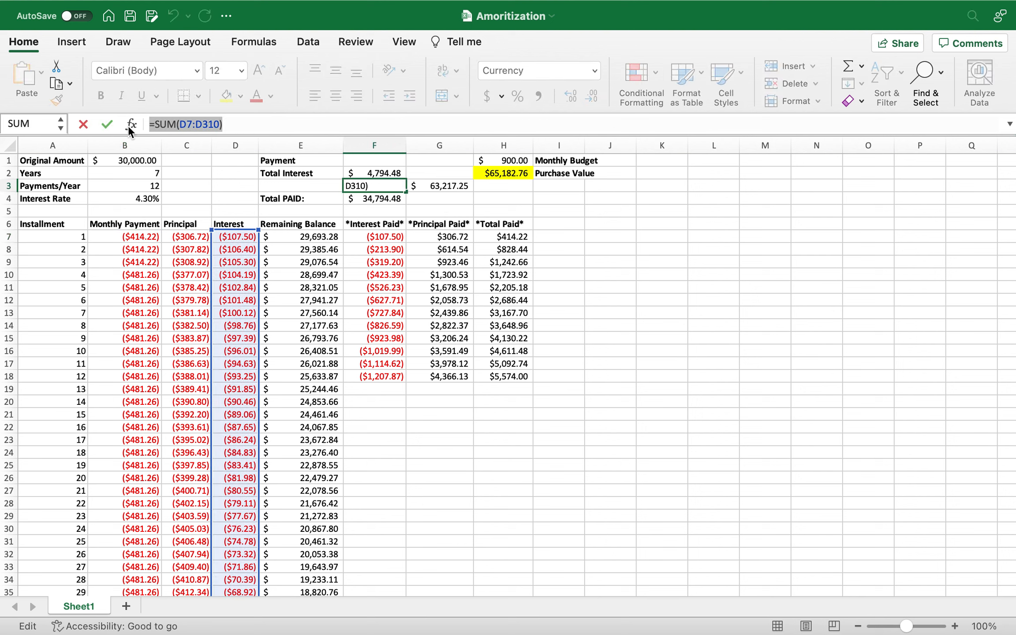
{"action": "key", "text": "BackSpace"}
{"action": "left_click", "coordinate": [610, 257]}
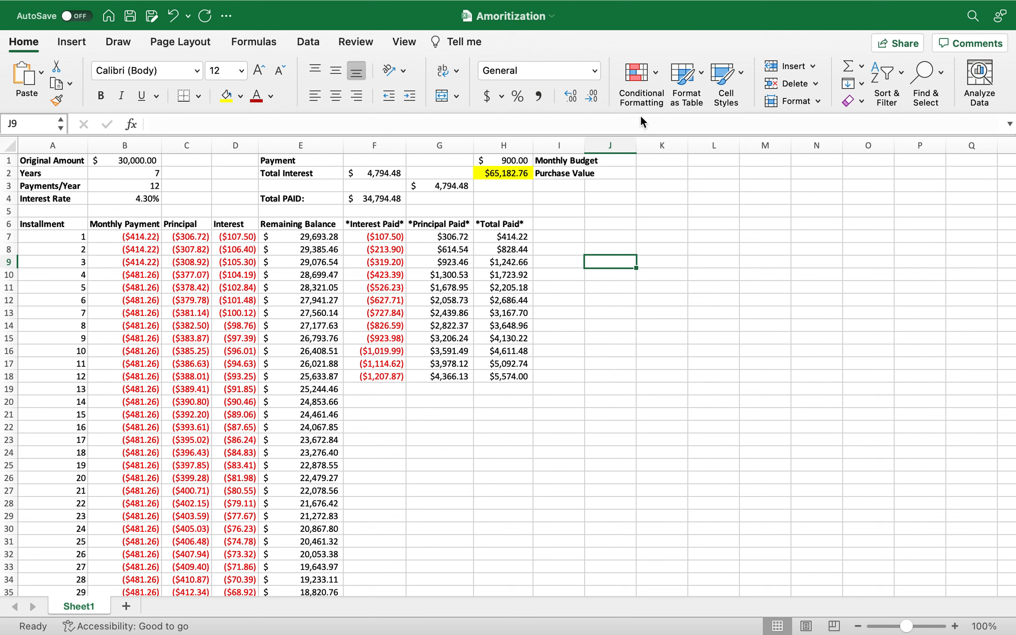
{"action": "mouse_move", "coordinate": [708, 5]}
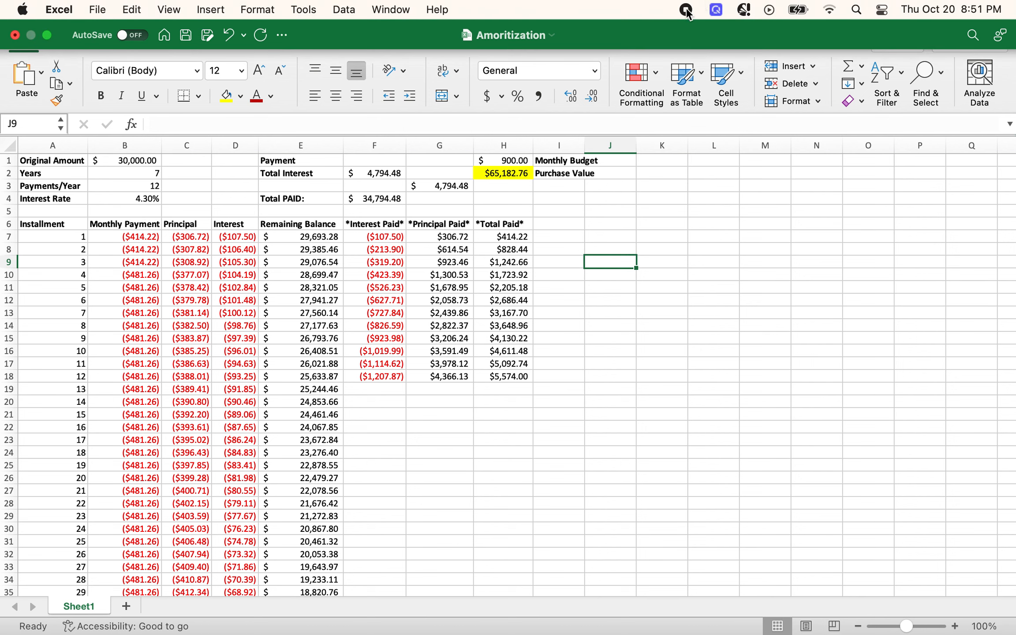